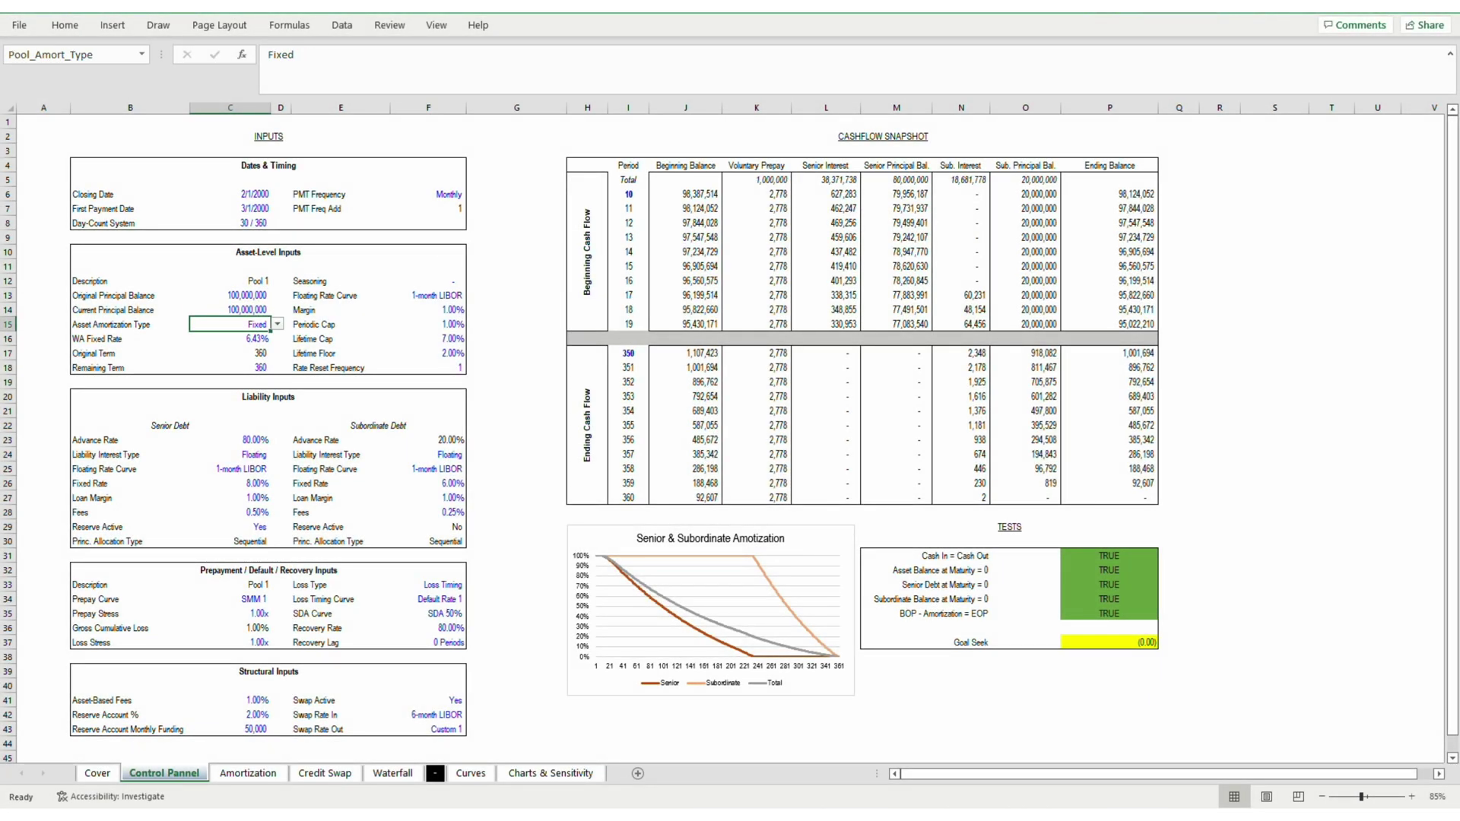
Change the Asset Amortization Type in C15 from Fixed to Floating via its dropdown.
{"action": "left_click", "coordinate": [517, 309]}
{"action": "key", "text": "Down"}
{"action": "key", "text": "Down"}
{"action": "key", "text": "Down"}
{"action": "key", "text": "Down"}
{"action": "key", "text": "Down"}
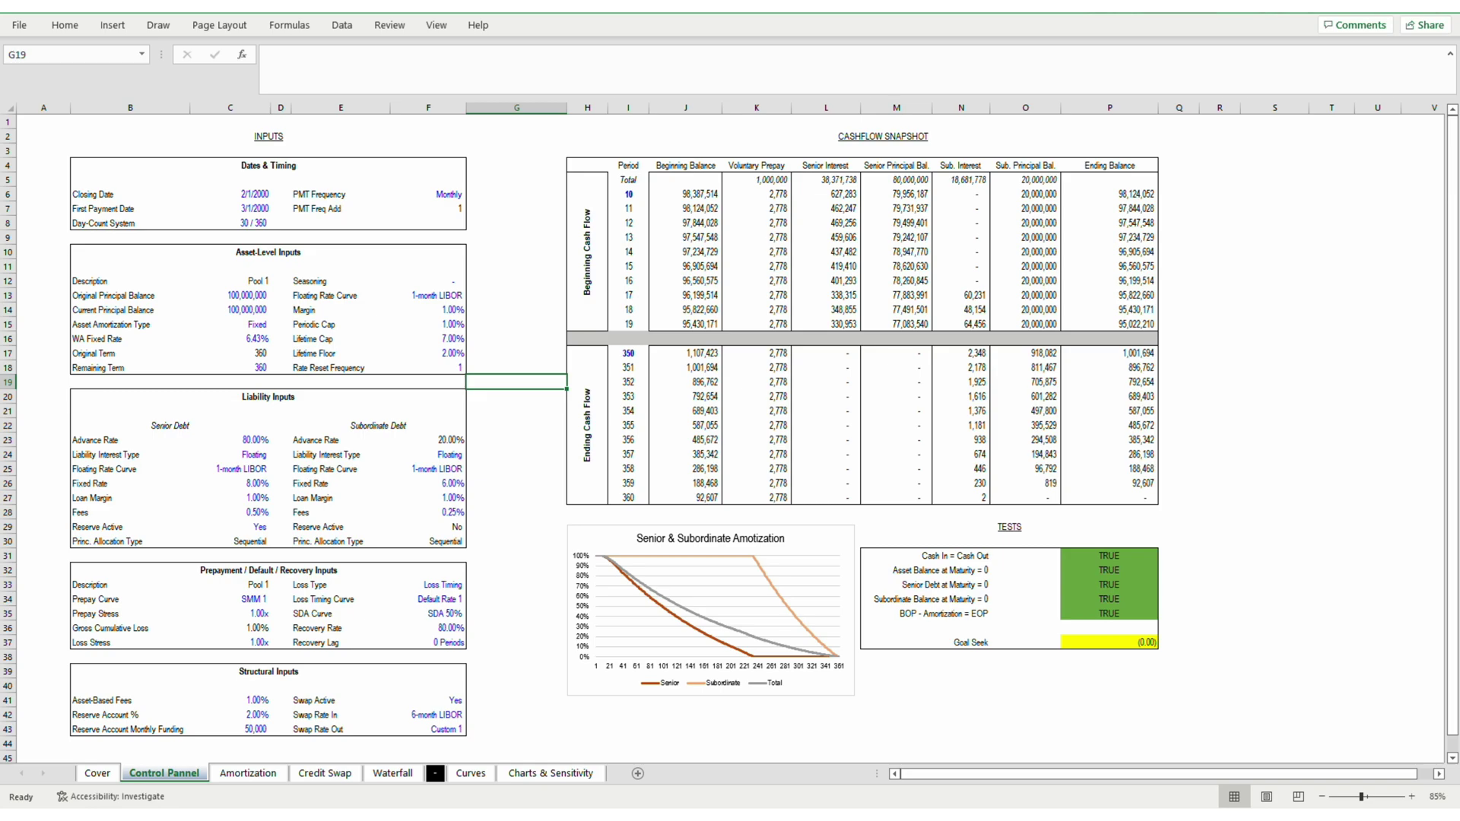
{"action": "key", "text": "Up"}
{"action": "key", "text": "Left"}
{"action": "key", "text": "Up"}
{"action": "key", "text": "Up"}
{"action": "key", "text": "Up"}
{"action": "key", "text": "Left"}
{"action": "key", "text": "Left"}
{"action": "key", "text": "Left"}
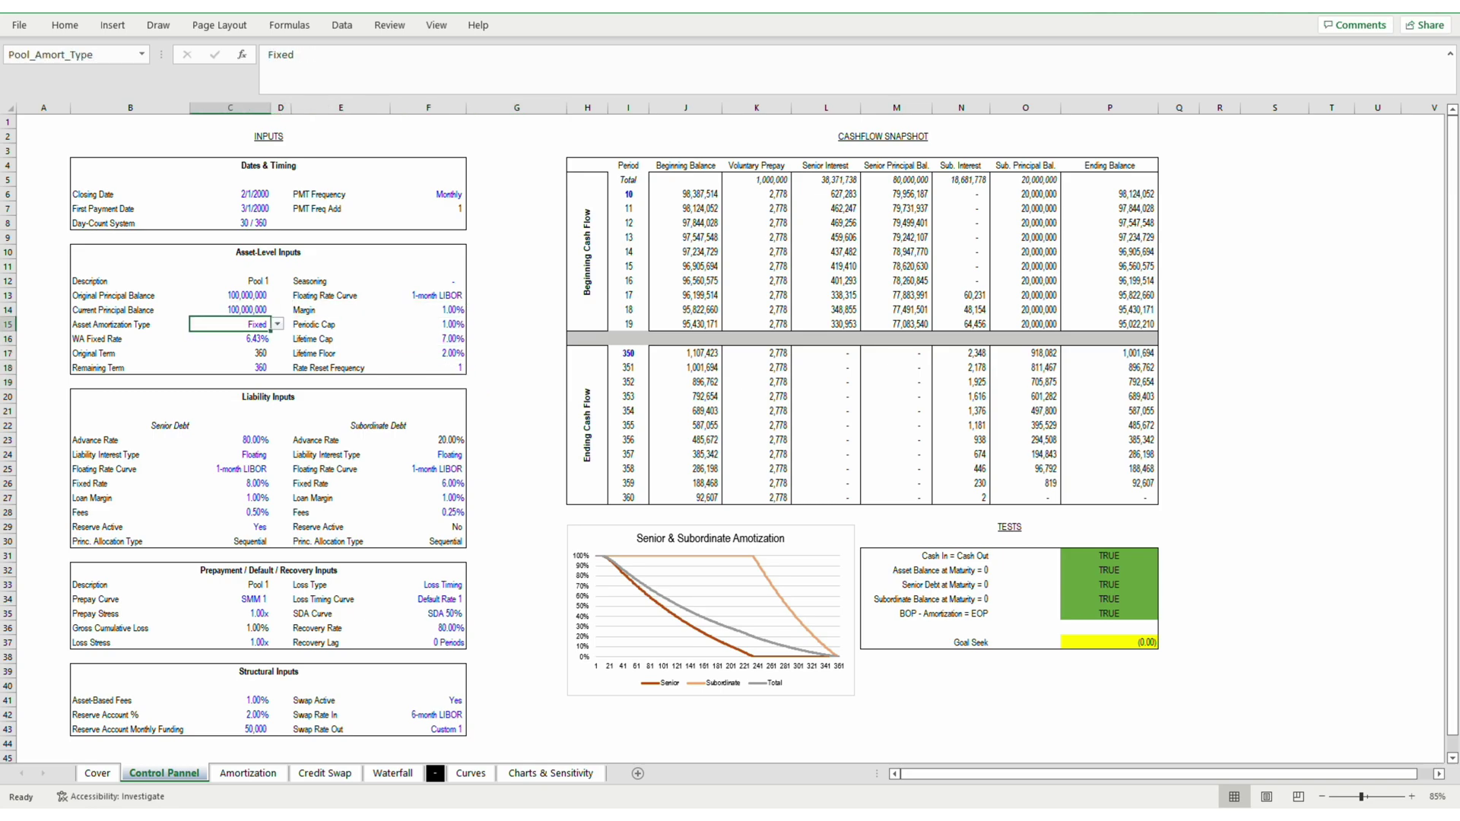
{"action": "key", "text": "alt+Down"}
{"action": "key", "text": "Down"}
{"action": "key", "text": "Return"}
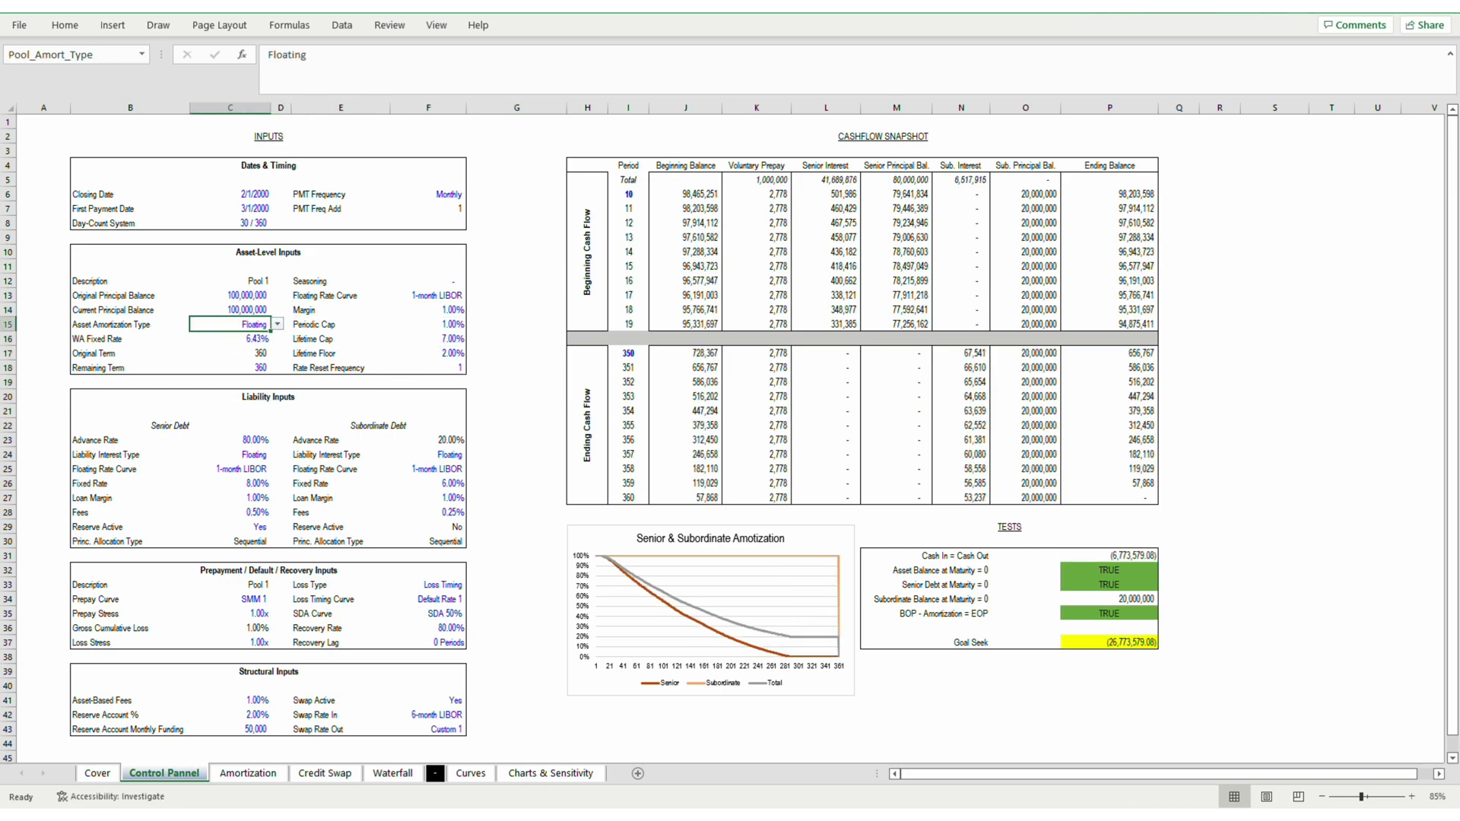
{"action": "key", "text": "Right"}
{"action": "key", "text": "Right"}
{"action": "key", "text": "Right"}
{"action": "key", "text": "Up"}
{"action": "key", "text": "Up"}
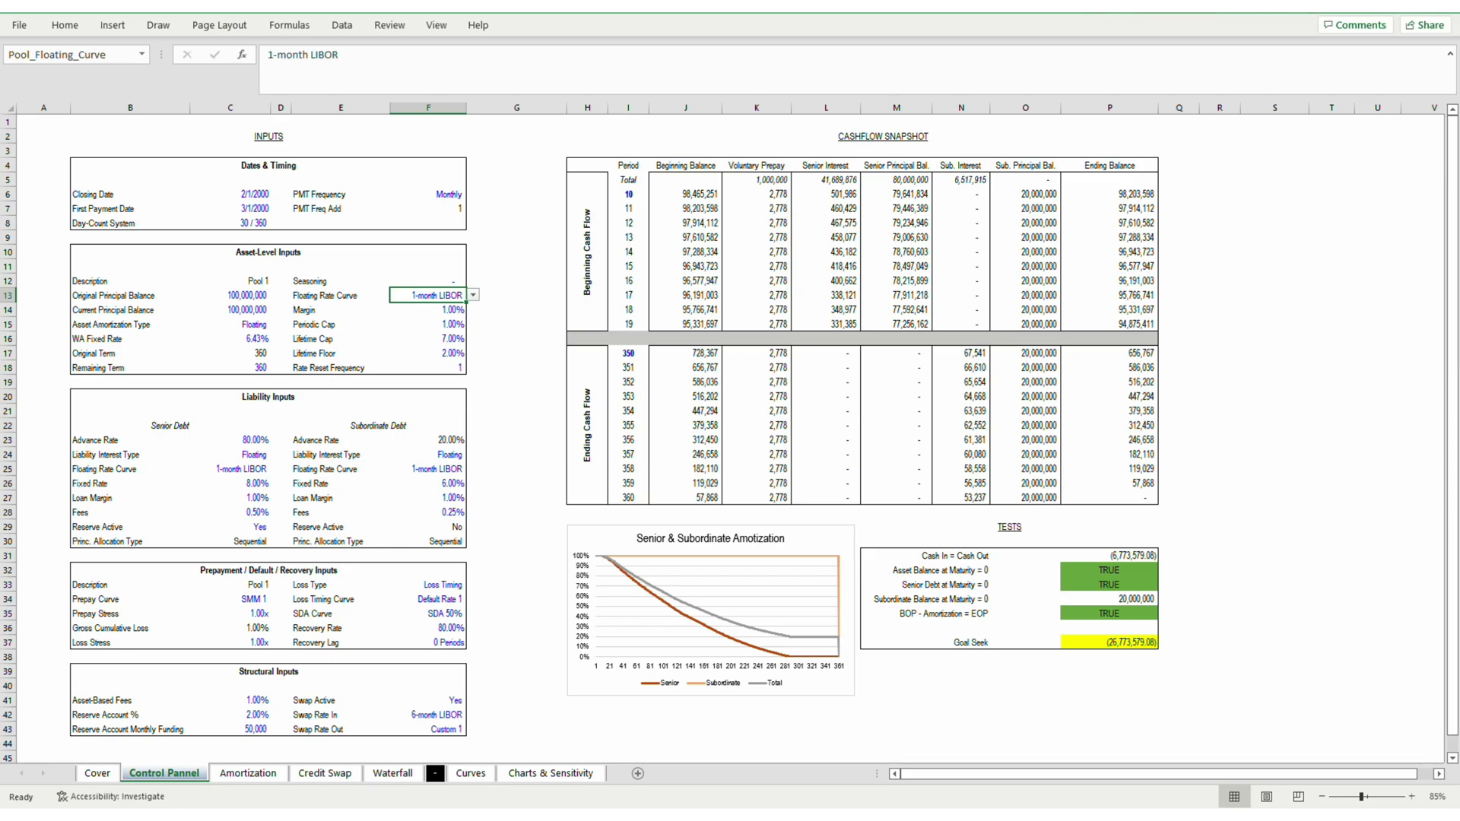
On the Waterfall sheet, trace row 298's senior Unpaid, reserve Draw and subordinate formulas.
{"action": "key", "text": "ctrl+Page_Down"}
{"action": "key", "text": "ctrl+Page_Down"}
{"action": "key", "text": "ctrl+Page_Down"}
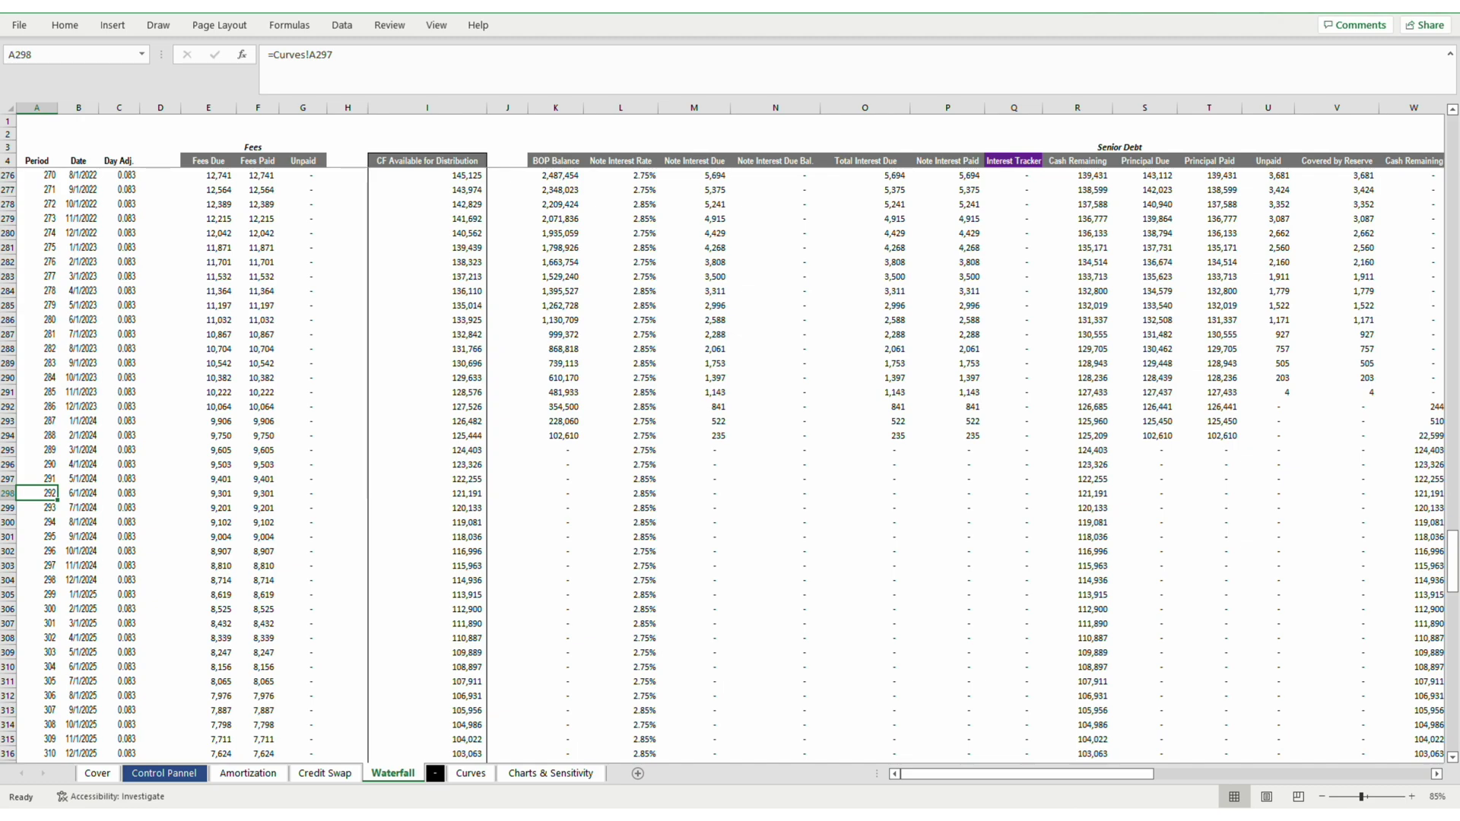
{"action": "key", "text": "Right"}
{"action": "key", "text": "Right"}
{"action": "key", "text": "Right"}
{"action": "key", "text": "Right"}
{"action": "key", "text": "Right"}
{"action": "key", "text": "Right"}
{"action": "key", "text": "Right"}
{"action": "key", "text": "Right"}
{"action": "key", "text": "Right"}
{"action": "key", "text": "Right"}
{"action": "key", "text": "Right"}
{"action": "key", "text": "Right"}
{"action": "key", "text": "Right"}
{"action": "key", "text": "Right"}
{"action": "key", "text": "Right"}
{"action": "key", "text": "Right"}
{"action": "key", "text": "Right"}
{"action": "key", "text": "Right"}
{"action": "key", "text": "Right"}
{"action": "key", "text": "Right"}
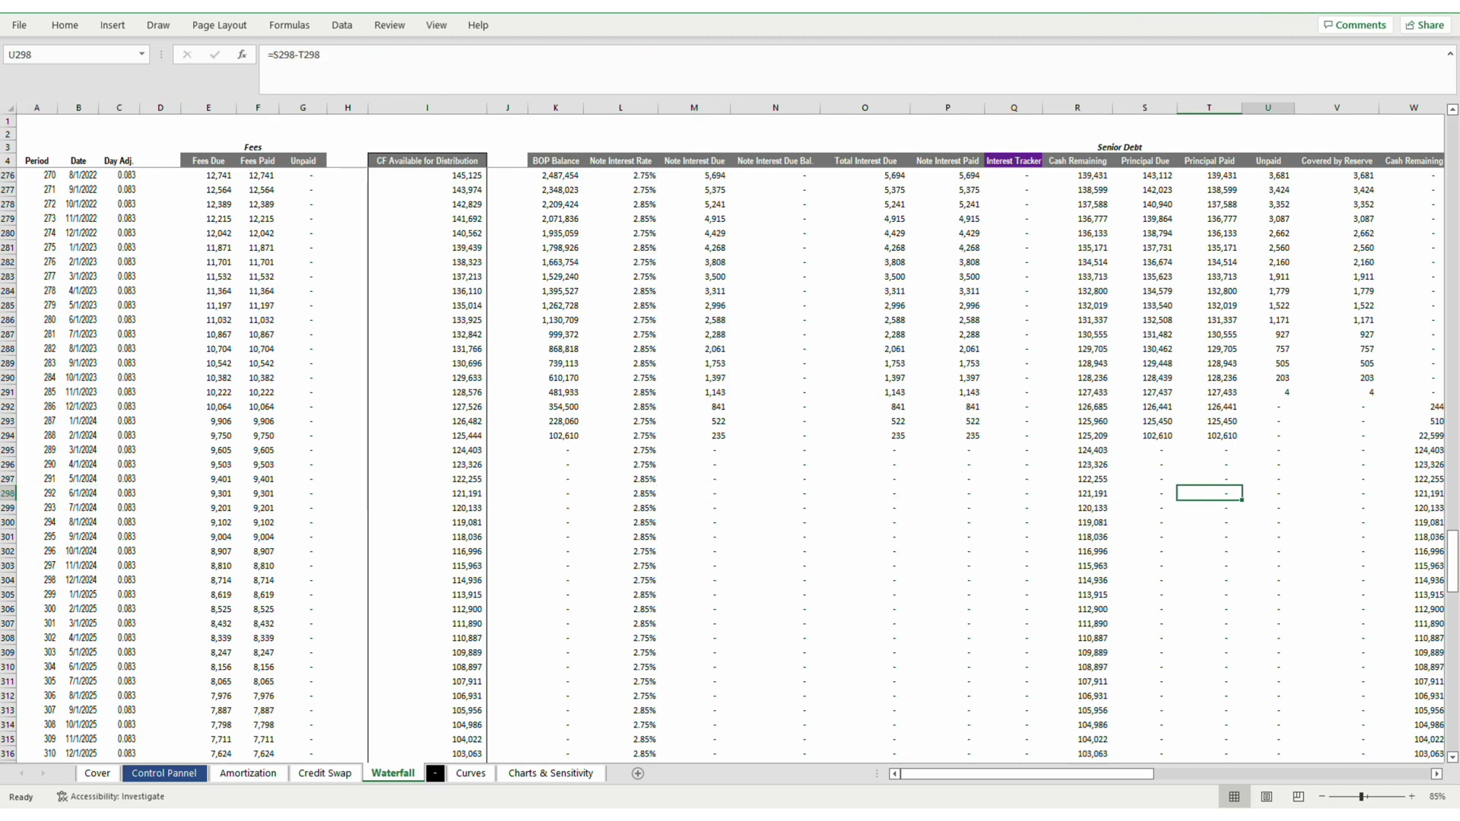
{"action": "key", "text": "Right"}
{"action": "key", "text": "Right"}
{"action": "key", "text": "Right"}
{"action": "key", "text": "Right"}
{"action": "key", "text": "Right"}
{"action": "key", "text": "Right"}
{"action": "key", "text": "Right"}
{"action": "key", "text": "Right"}
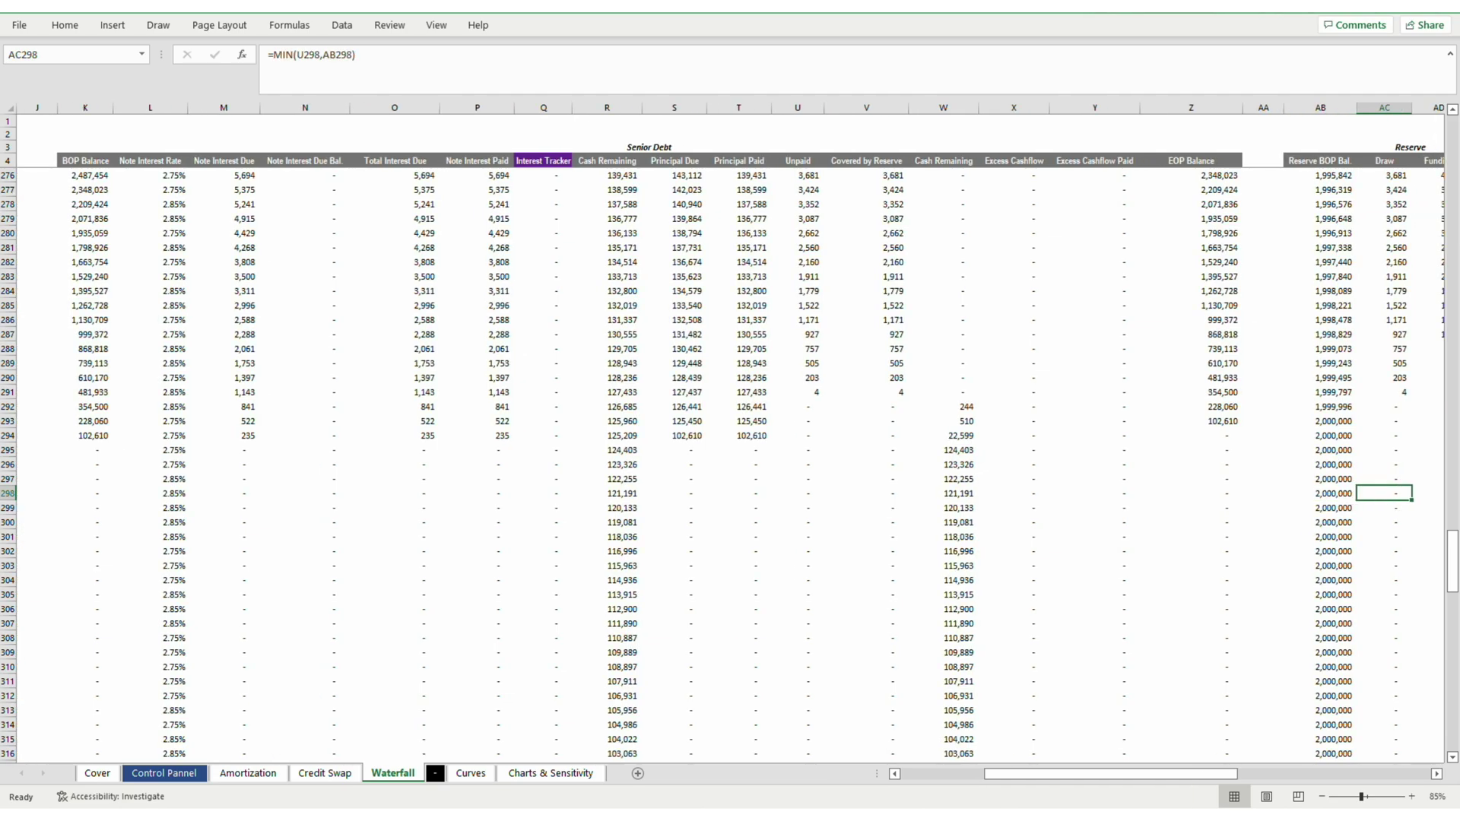
{"action": "key", "text": "Right"}
{"action": "key", "text": "Right"}
{"action": "key", "text": "Right"}
{"action": "key", "text": "Right"}
{"action": "key", "text": "Right"}
{"action": "key", "text": "Right"}
{"action": "key", "text": "Right"}
{"action": "key", "text": "Right"}
{"action": "key", "text": "Right"}
{"action": "key", "text": "Right"}
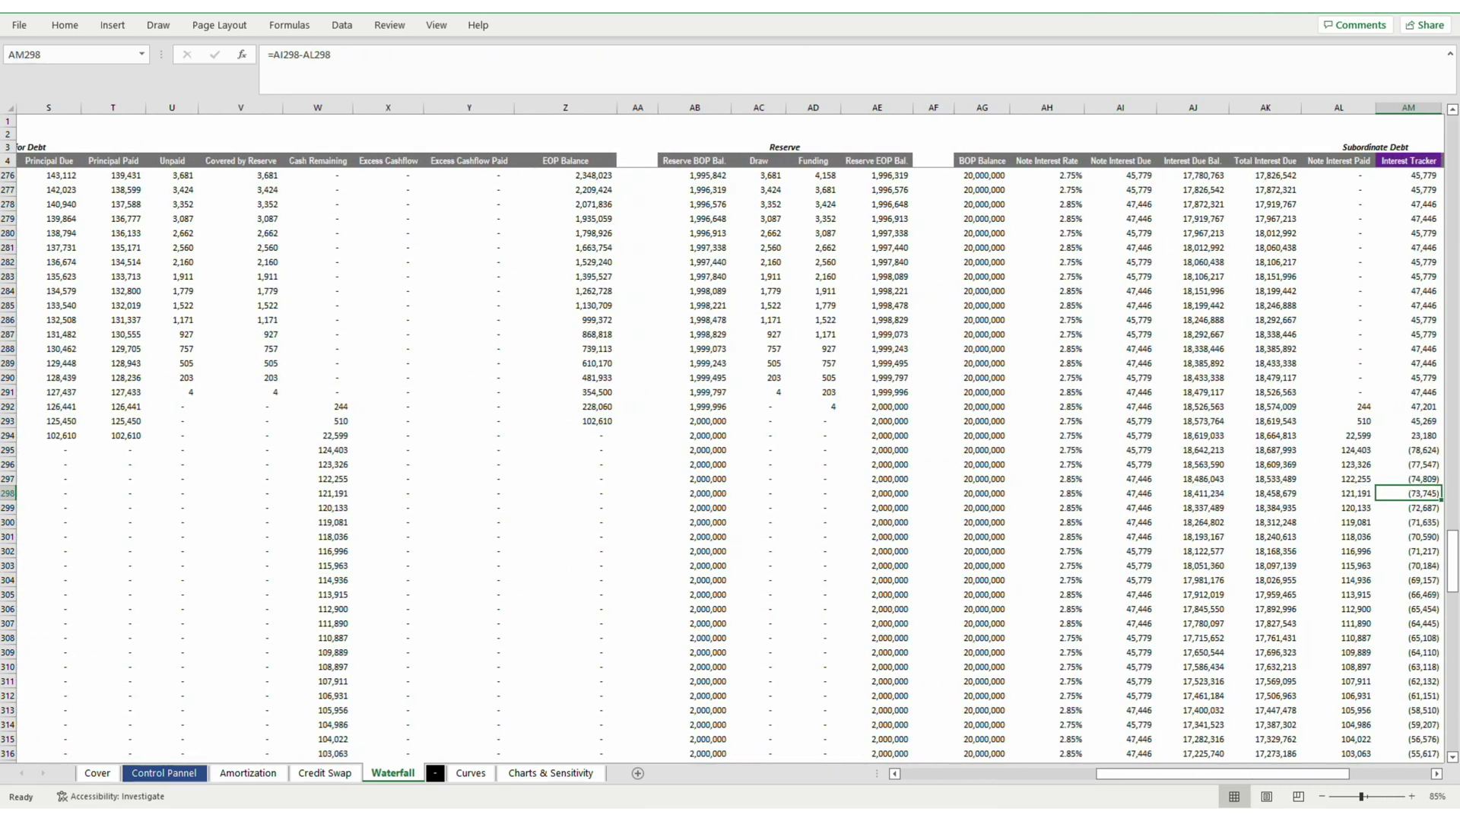
{"action": "key", "text": "Left"}
{"action": "key", "text": "Left"}
{"action": "key", "text": "Left"}
{"action": "key", "text": "Left"}
{"action": "key", "text": "Right"}
{"action": "key", "text": "Right"}
{"action": "key", "text": "Right"}
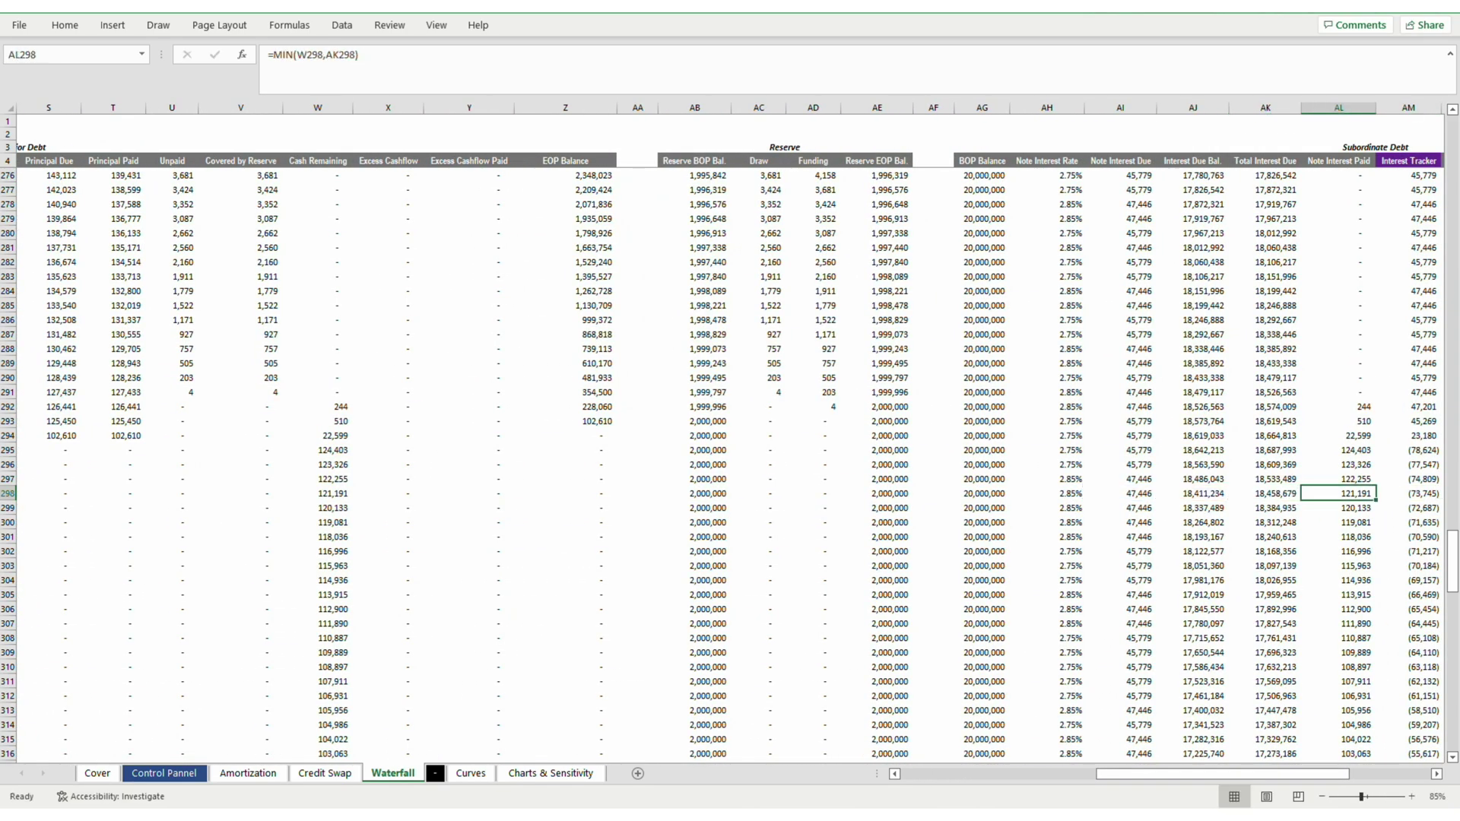
{"action": "key", "text": "Right"}
{"action": "key", "text": "Right"}
{"action": "key", "text": "Right"}
{"action": "key", "text": "Right"}
{"action": "key", "text": "Right"}
{"action": "key", "text": "Right"}
{"action": "key", "text": "Right"}
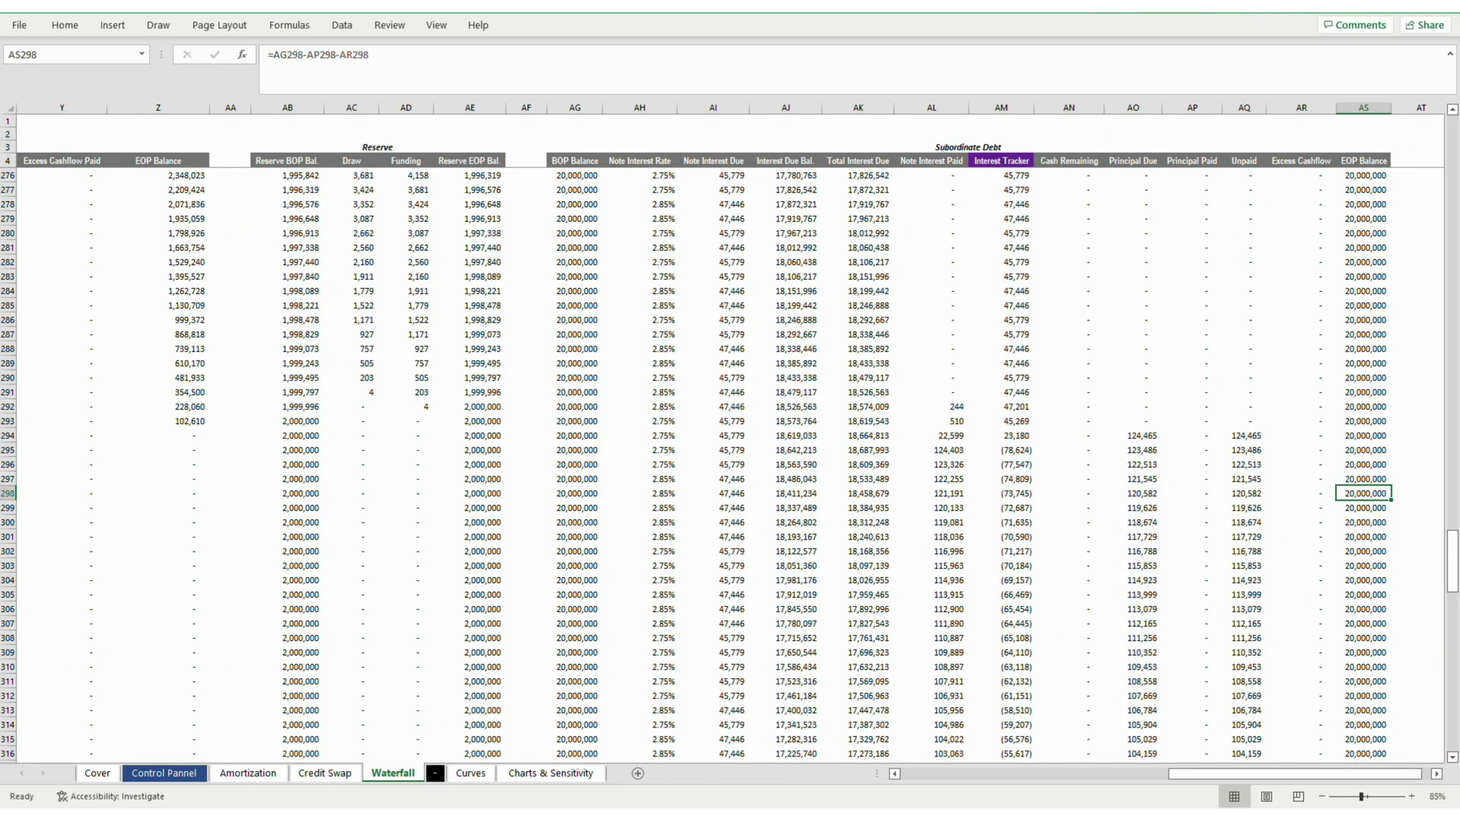
{"action": "key", "text": "Left"}
{"action": "key", "text": "Left"}
{"action": "key", "text": "Left"}
{"action": "key", "text": "Left"}
{"action": "key", "text": "Left"}
{"action": "key", "text": "Left"}
{"action": "key", "text": "Left"}
{"action": "key", "text": "Left"}
{"action": "key", "text": "Left"}
{"action": "key", "text": "Left"}
{"action": "key", "text": "Left"}
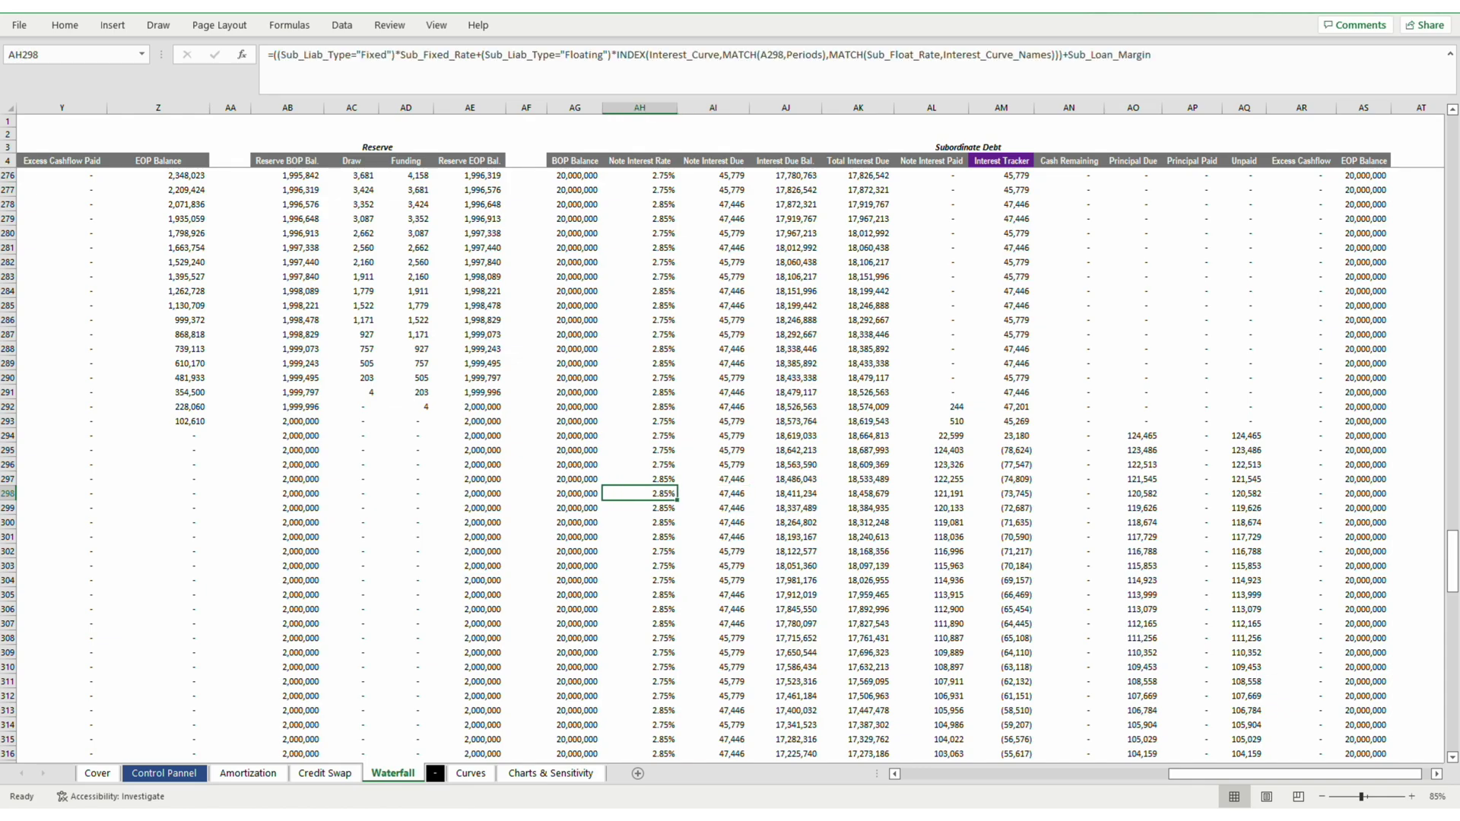
Check the subordinate Note Interest Rate values in rows 292–294.
{"action": "key", "text": "Up"}
{"action": "key", "text": "Up"}
{"action": "key", "text": "Up"}
{"action": "key", "text": "Up"}
{"action": "key", "text": "Up"}
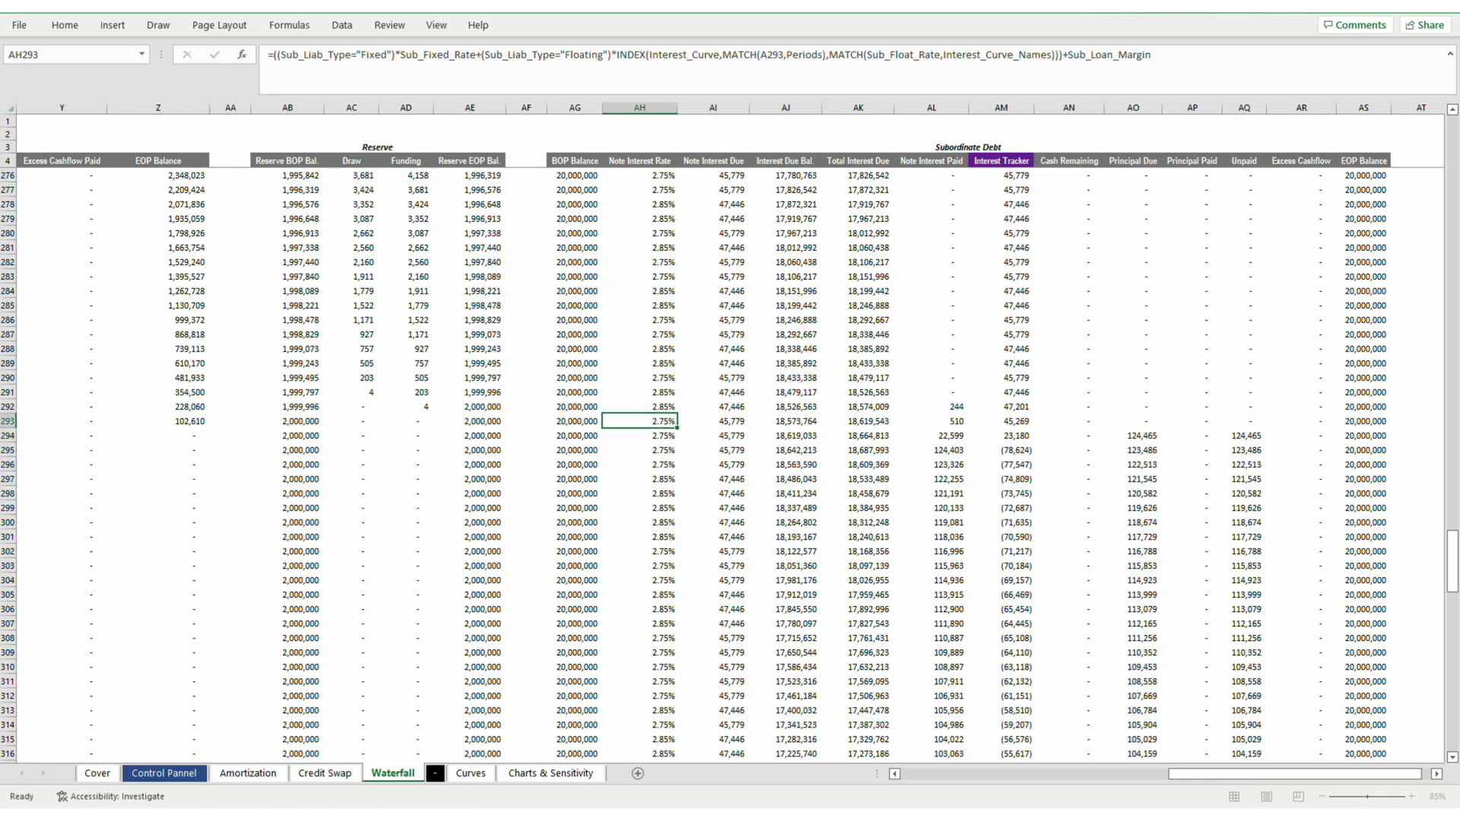
{"action": "key", "text": "Down"}
{"action": "key", "text": "Up"}
{"action": "key", "text": "Up"}
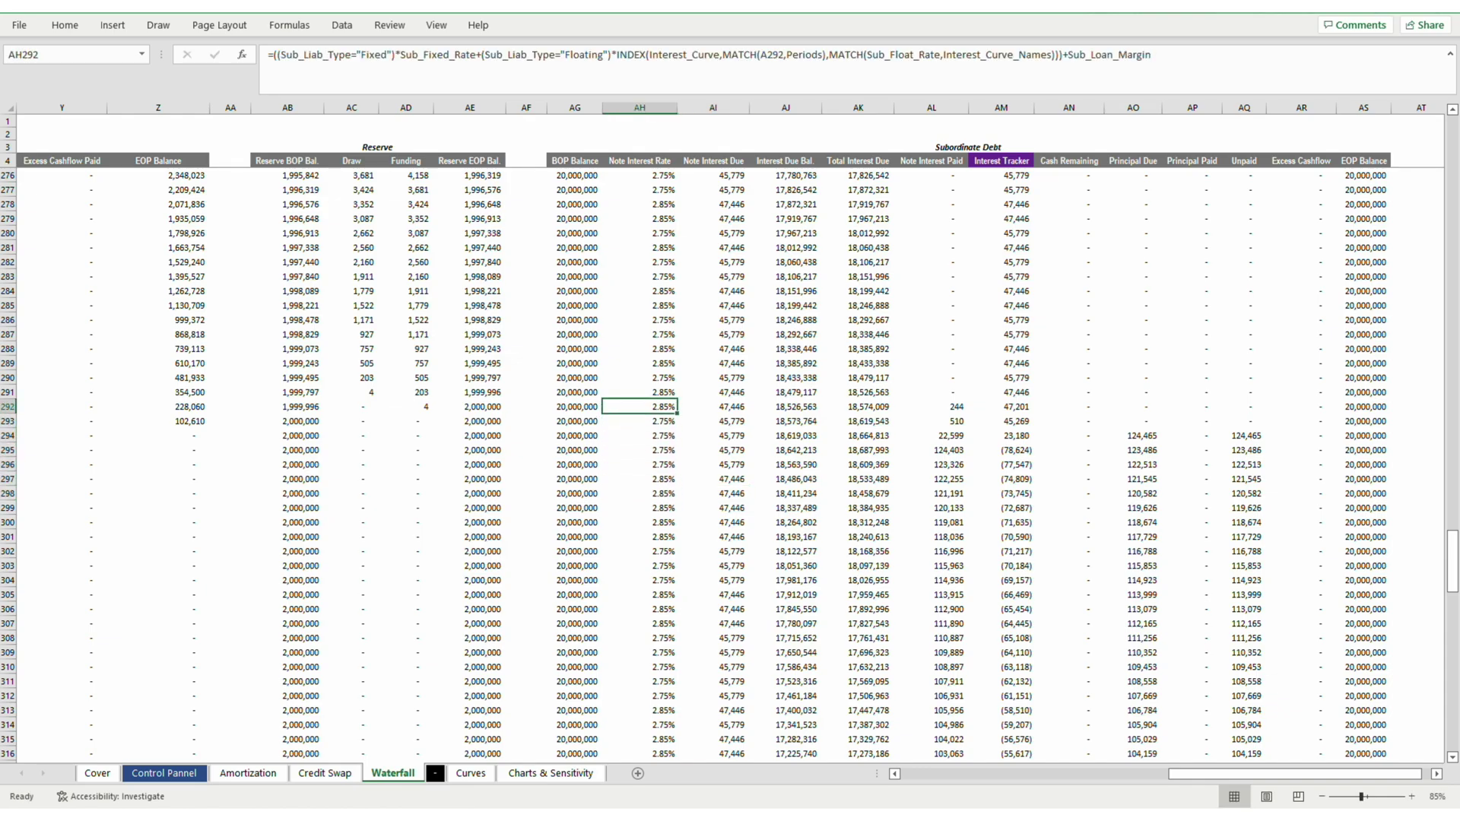
{"action": "key", "text": "Down"}
{"action": "key", "text": "Down"}
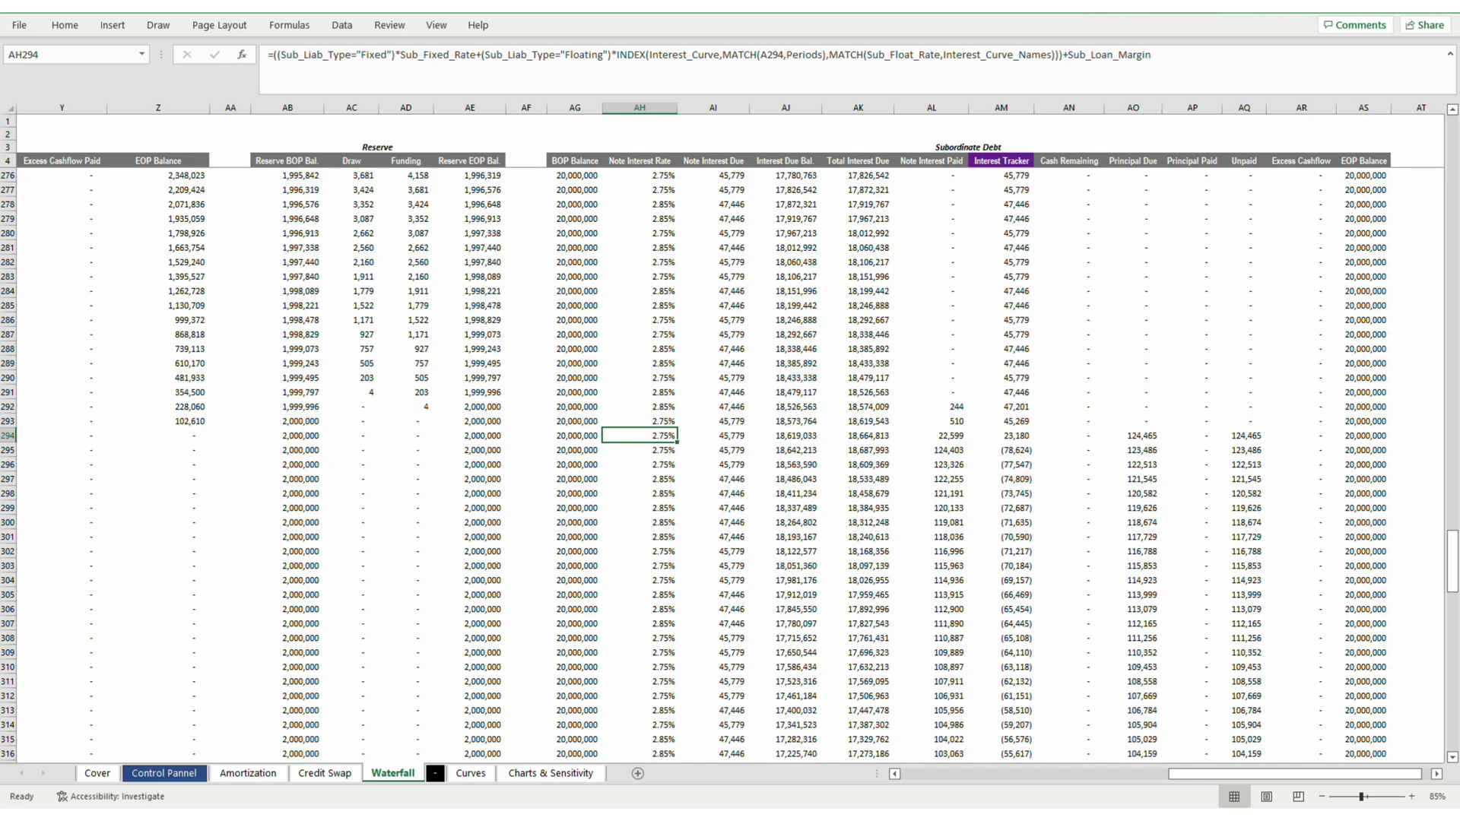
Check the WA Fixed Rate input of 6.43% in C16 on Control Pannel.
{"action": "key", "text": "ctrl+Page_Up"}
{"action": "key", "text": "ctrl+Page_Up"}
{"action": "key", "text": "ctrl+Page_Up"}
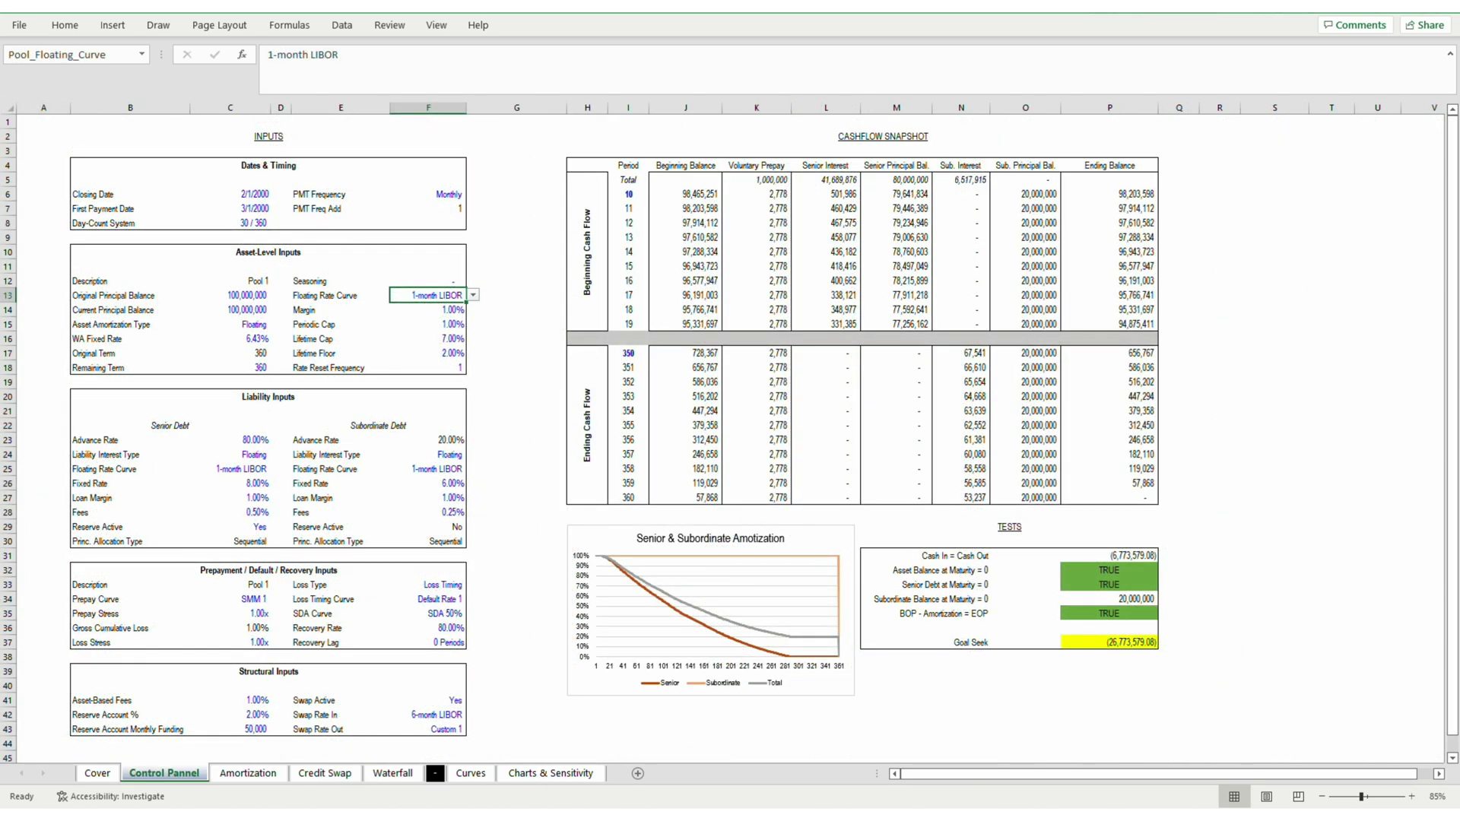
{"action": "key", "text": "Down"}
{"action": "key", "text": "Left"}
{"action": "key", "text": "Left"}
{"action": "key", "text": "Left"}
{"action": "key", "text": "Down"}
{"action": "key", "text": "Down"}
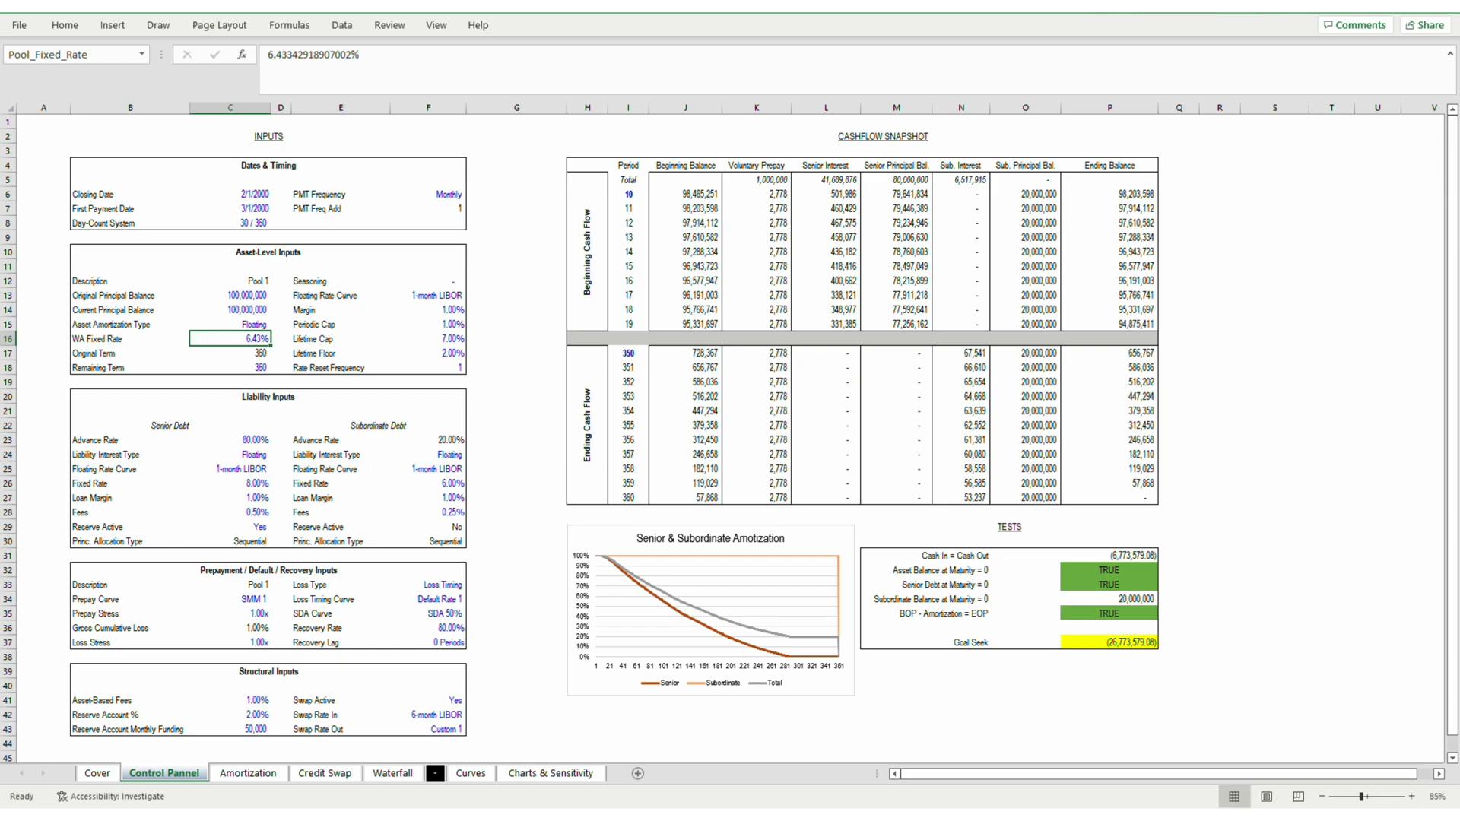
Inspect the date and rate values in row 267 of the Curves sheet.
{"action": "key", "text": "ctrl+Page_Down"}
{"action": "key", "text": "ctrl+Page_Down"}
{"action": "key", "text": "ctrl+Page_Down"}
{"action": "key", "text": "ctrl+Page_Down"}
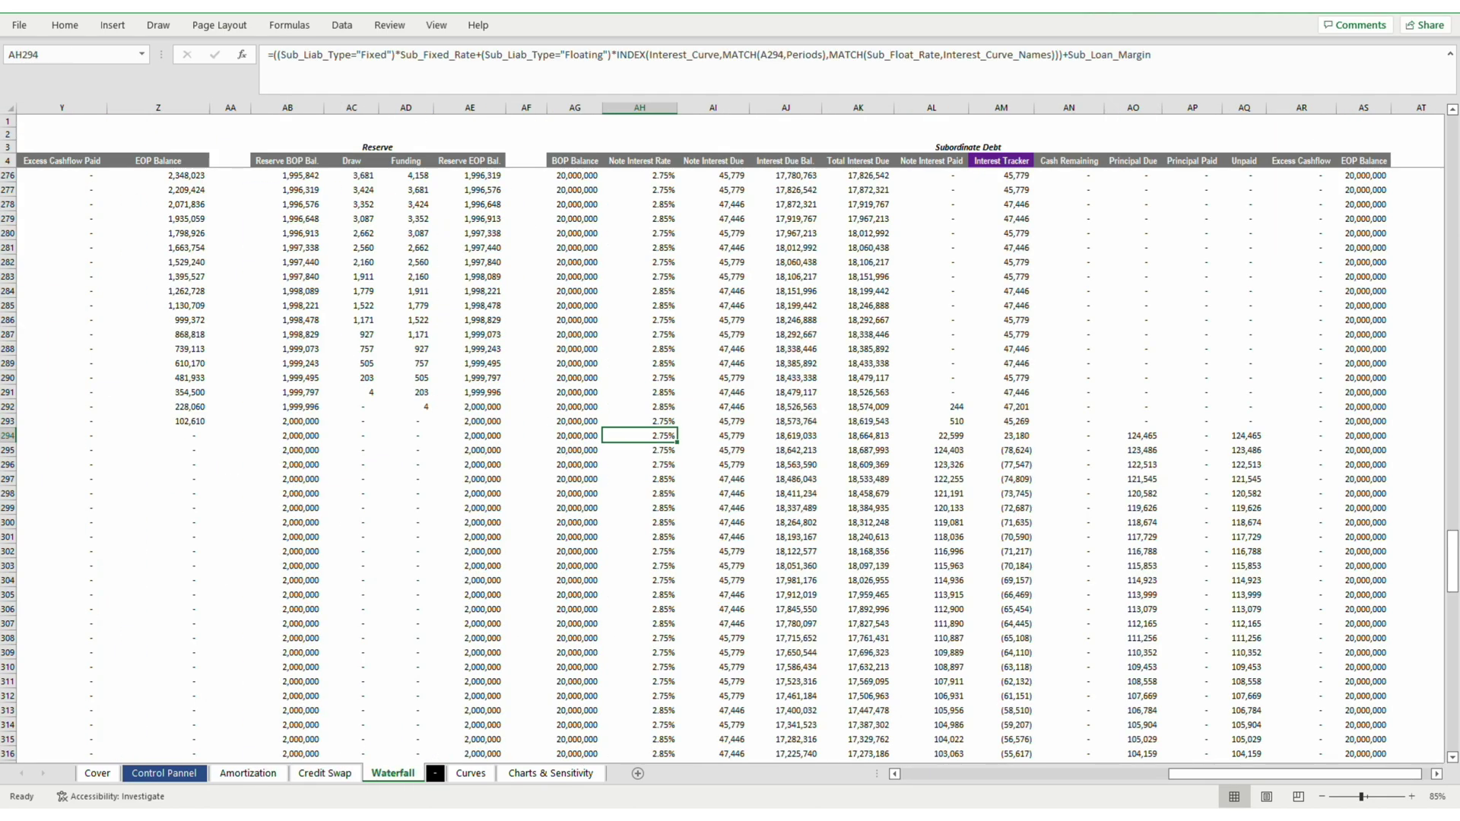
{"action": "key", "text": "ctrl+Page_Down"}
{"action": "key", "text": "Left"}
{"action": "key", "text": "Left"}
{"action": "key", "text": "Left"}
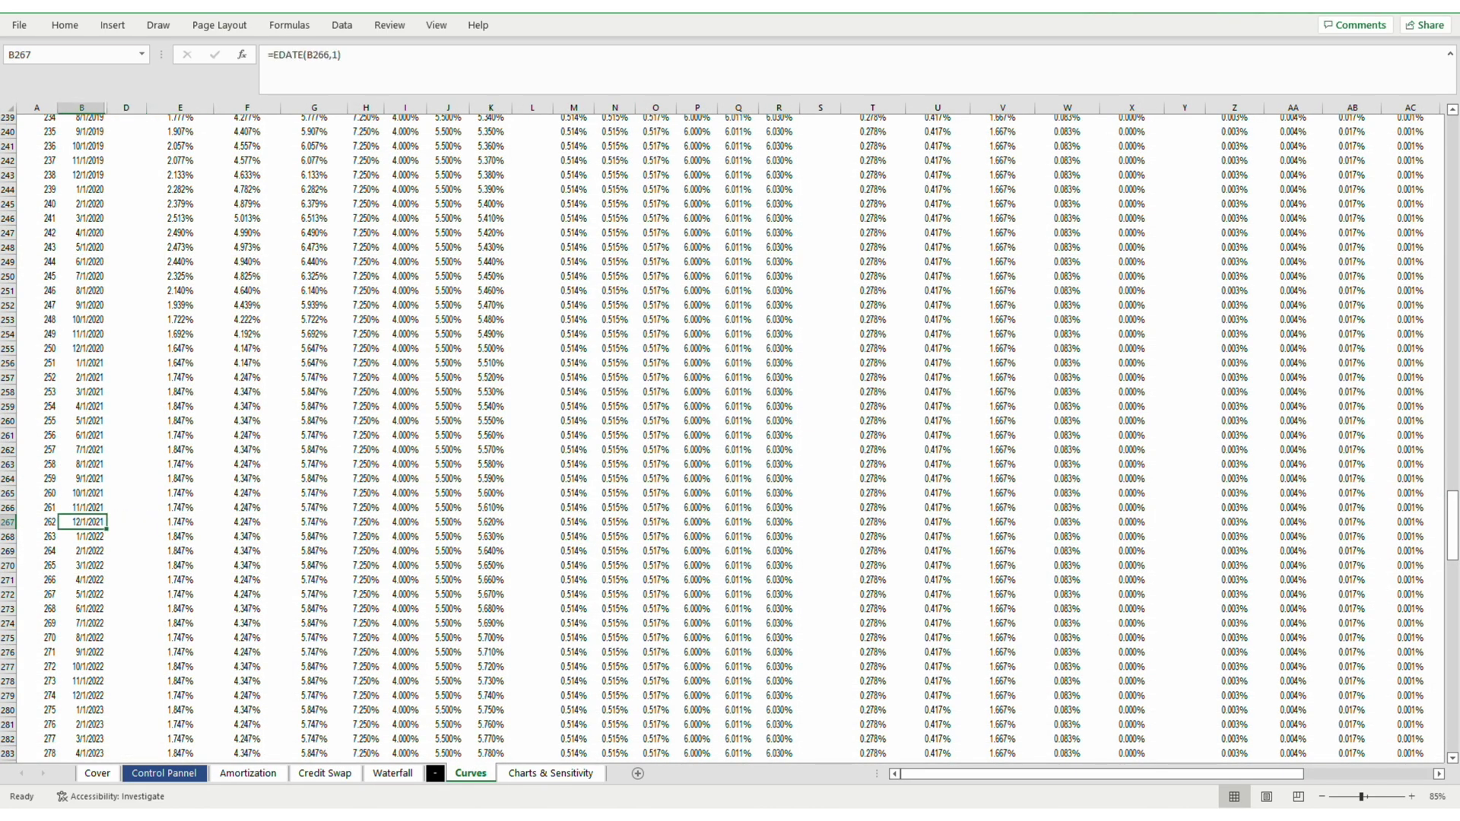
{"action": "key", "text": "Right"}
{"action": "key", "text": "Right"}
{"action": "key", "text": "Right"}
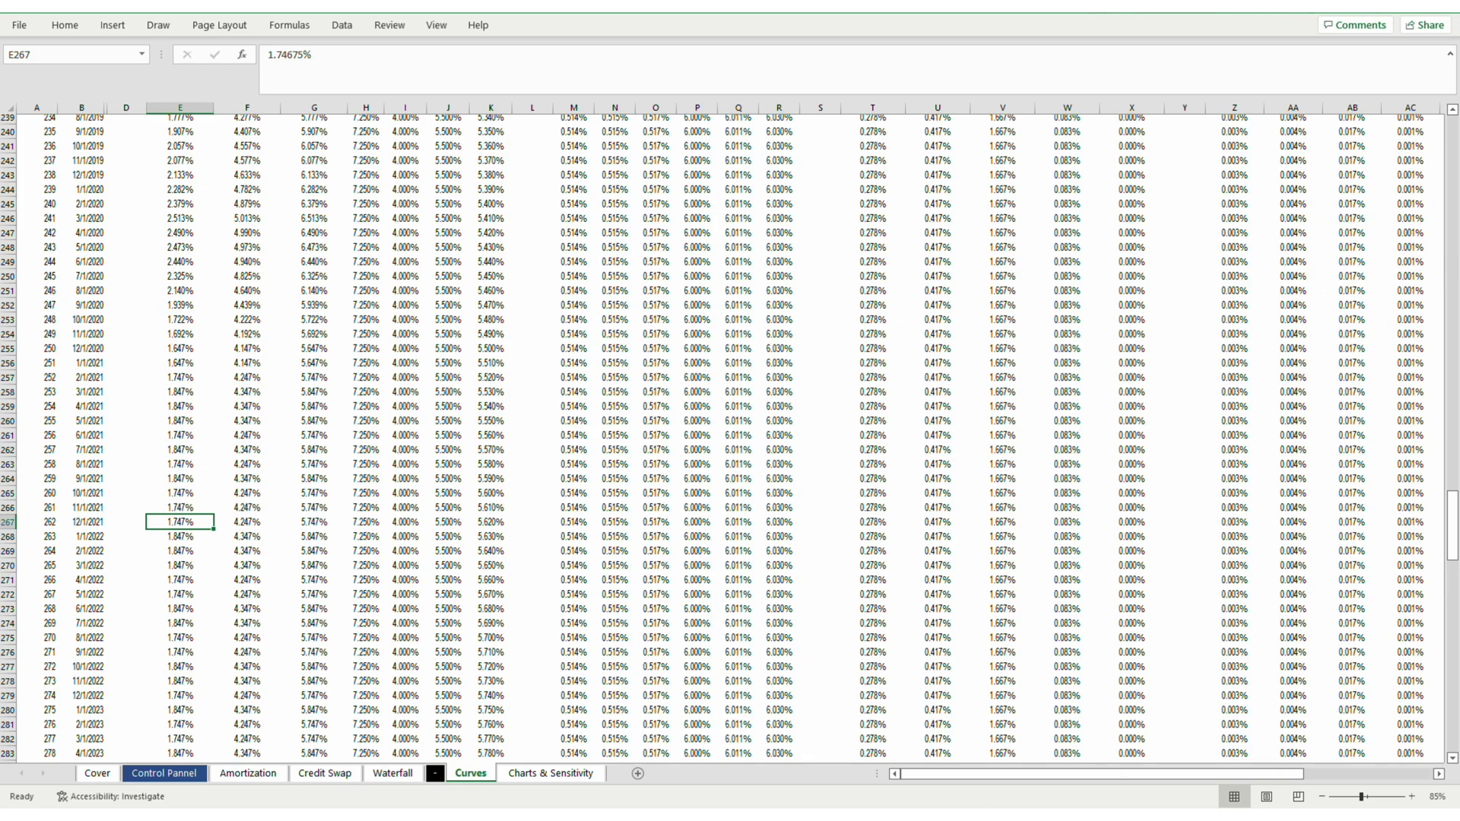
{"action": "key", "text": "ctrl+Page_Up"}
{"action": "key", "text": "ctrl+Page_Up"}
{"action": "key", "text": "ctrl+Page_Up"}
{"action": "key", "text": "ctrl+Page_Up"}
{"action": "key", "text": "ctrl+Page_Up"}
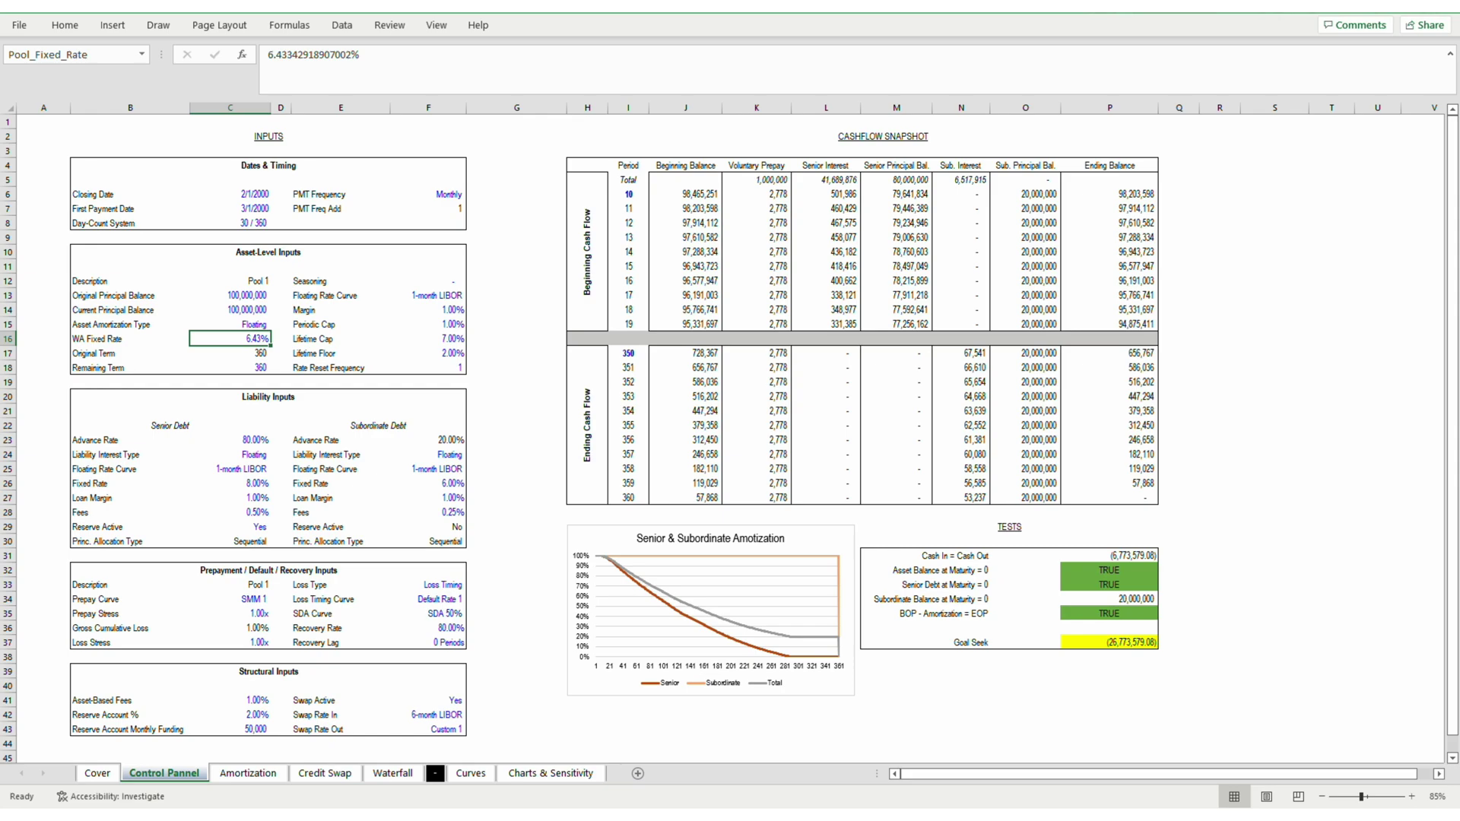
{"action": "key", "text": "Right"}
{"action": "key", "text": "Right"}
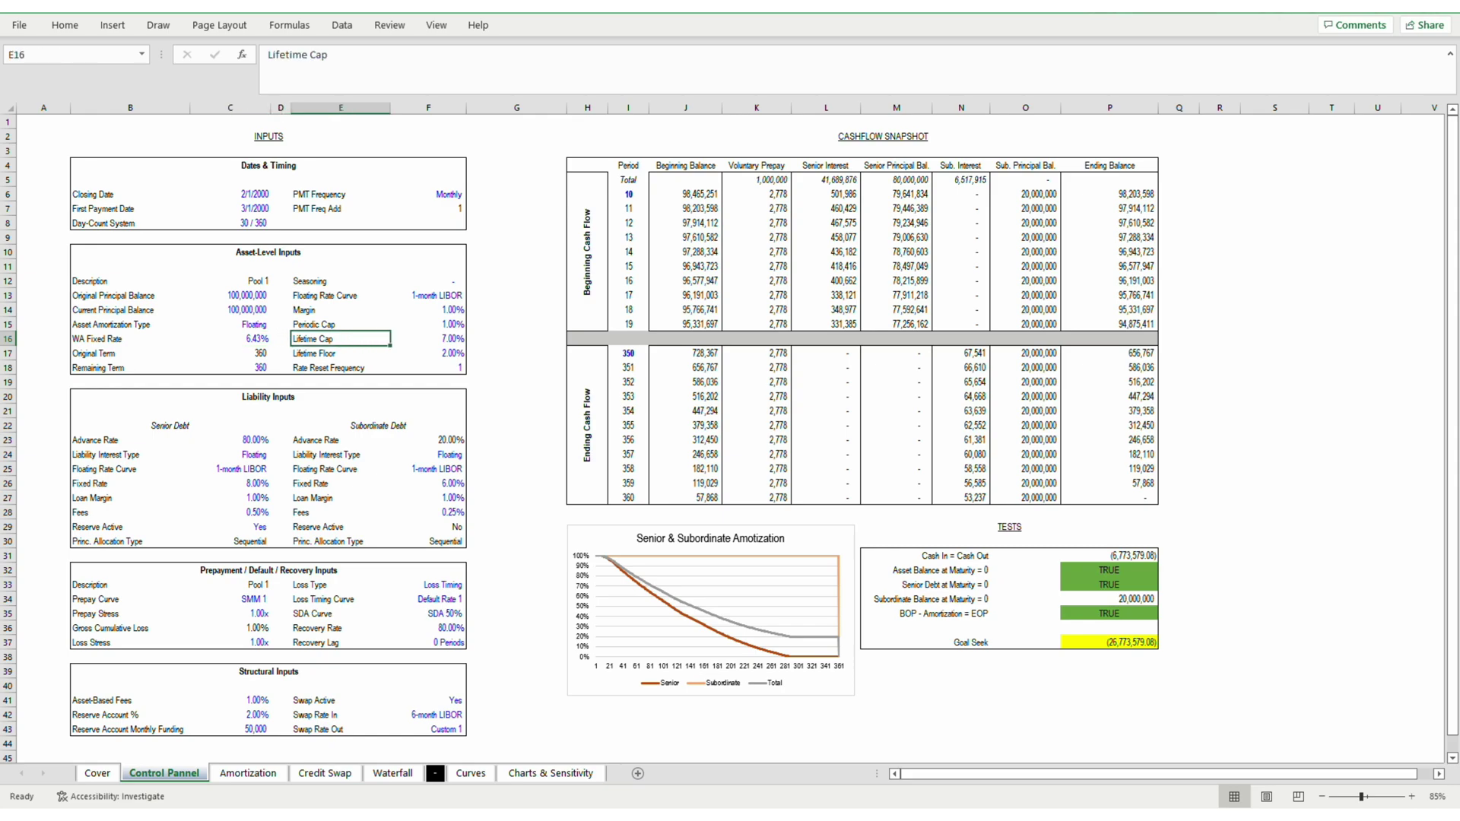
{"action": "key", "text": "Right"}
{"action": "key", "text": "Up"}
{"action": "key", "text": "Up"}
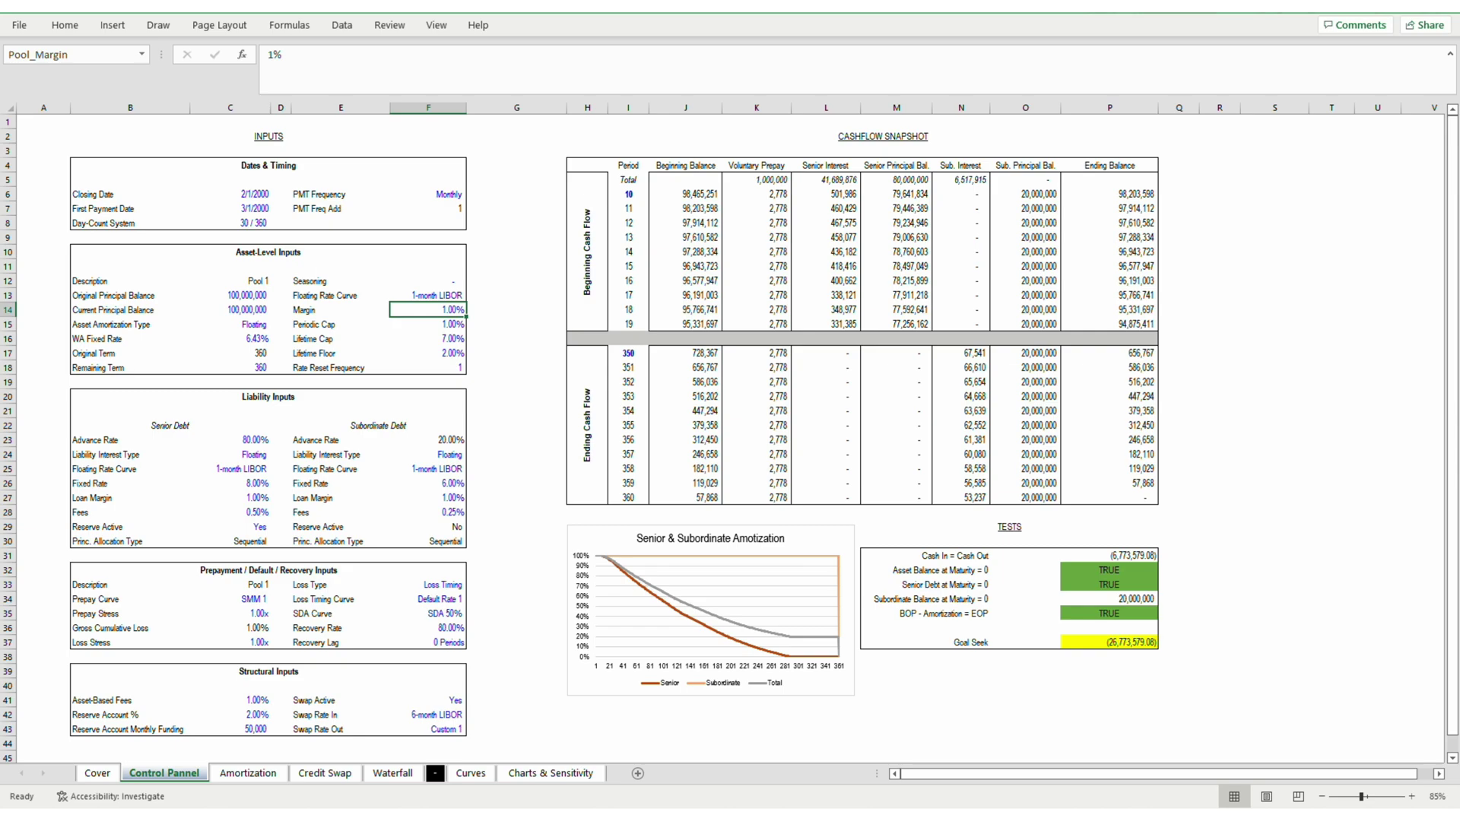
{"action": "key", "text": "Down"}
{"action": "key", "text": "Down"}
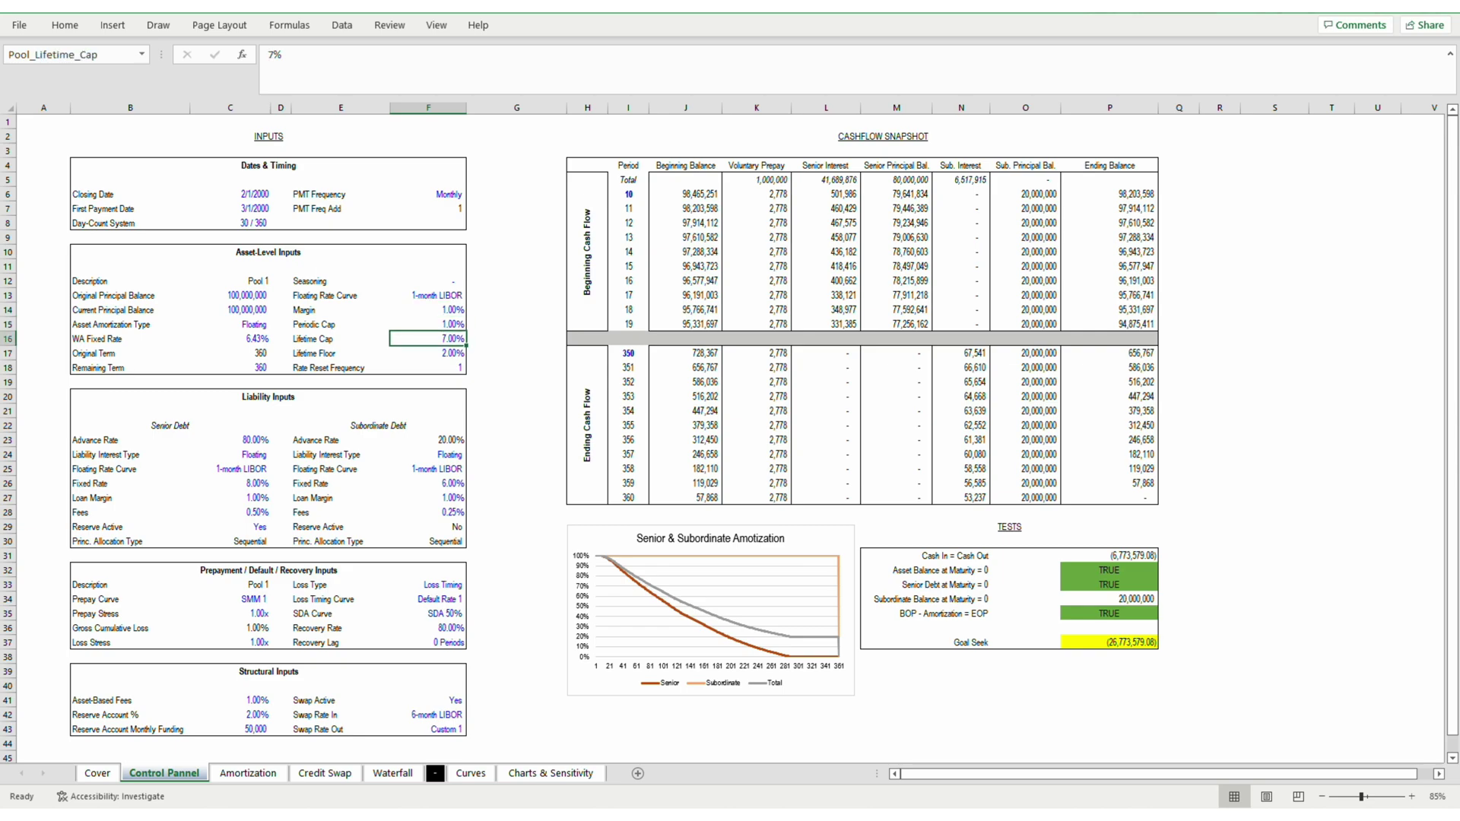
{"action": "key", "text": "Down"}
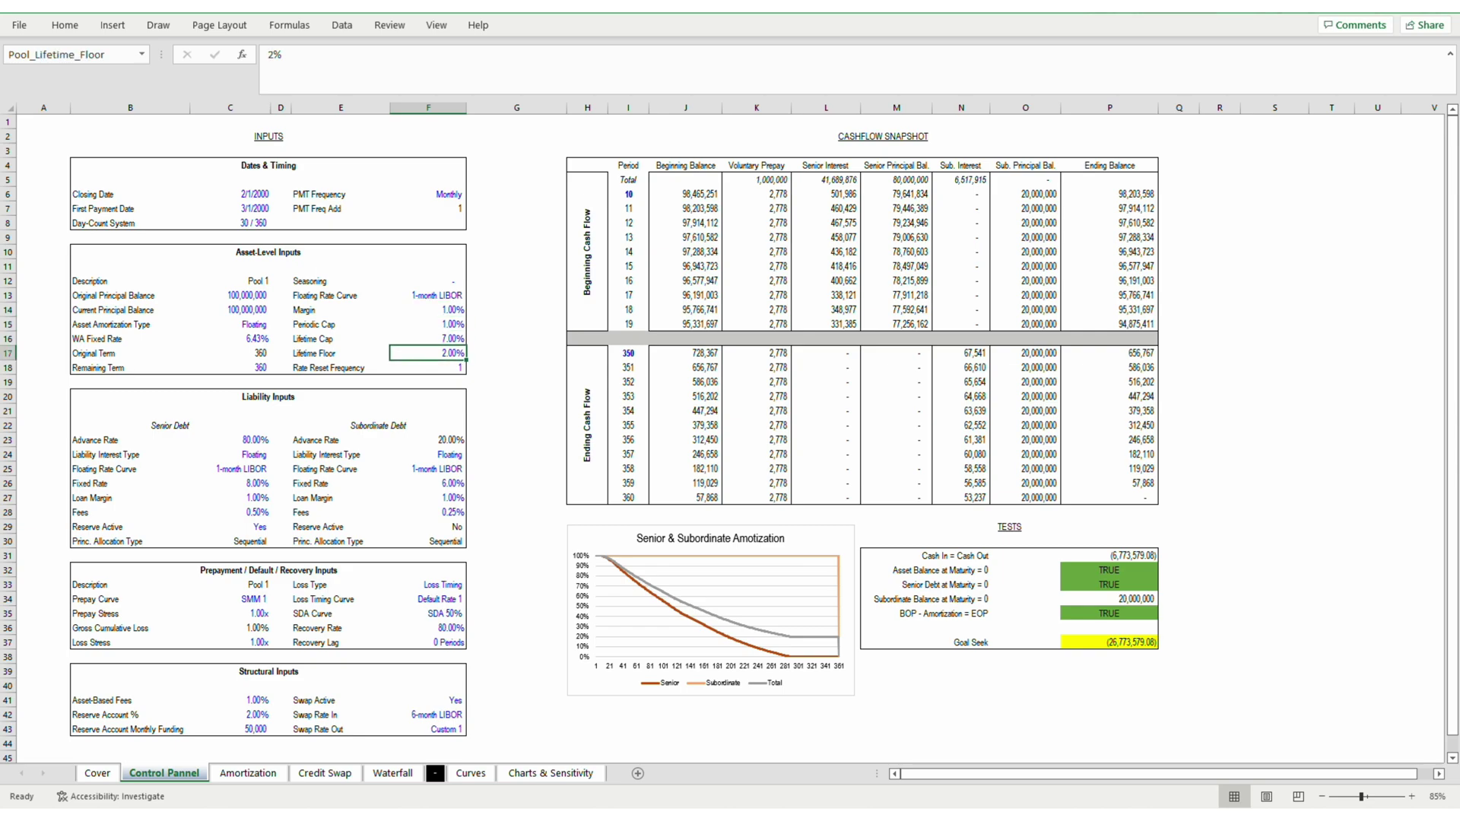
{"action": "key", "text": "Down"}
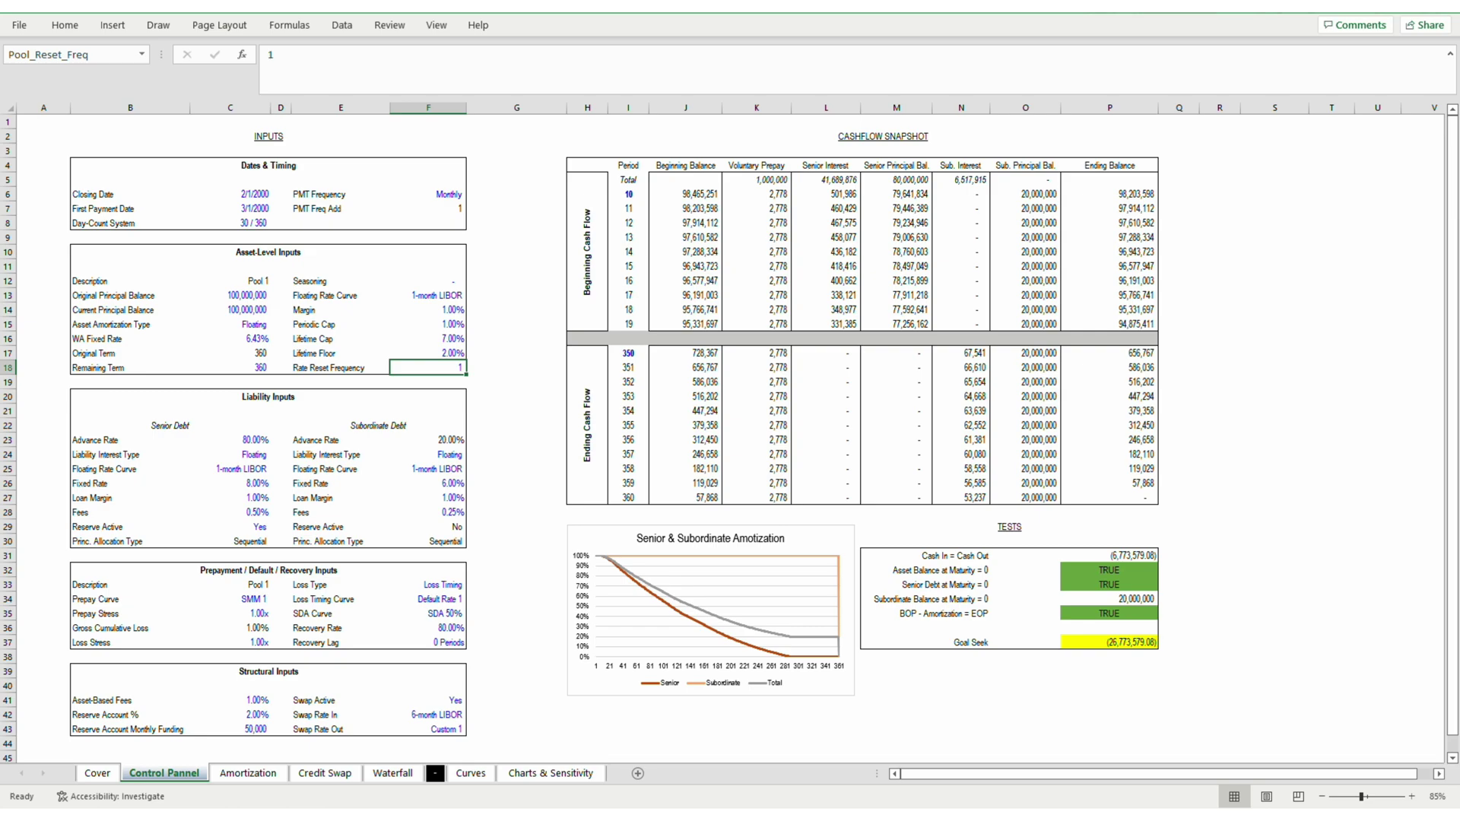
{"action": "key", "text": "Up"}
{"action": "key", "text": "Up"}
{"action": "key", "text": "Up"}
{"action": "key", "text": "Up"}
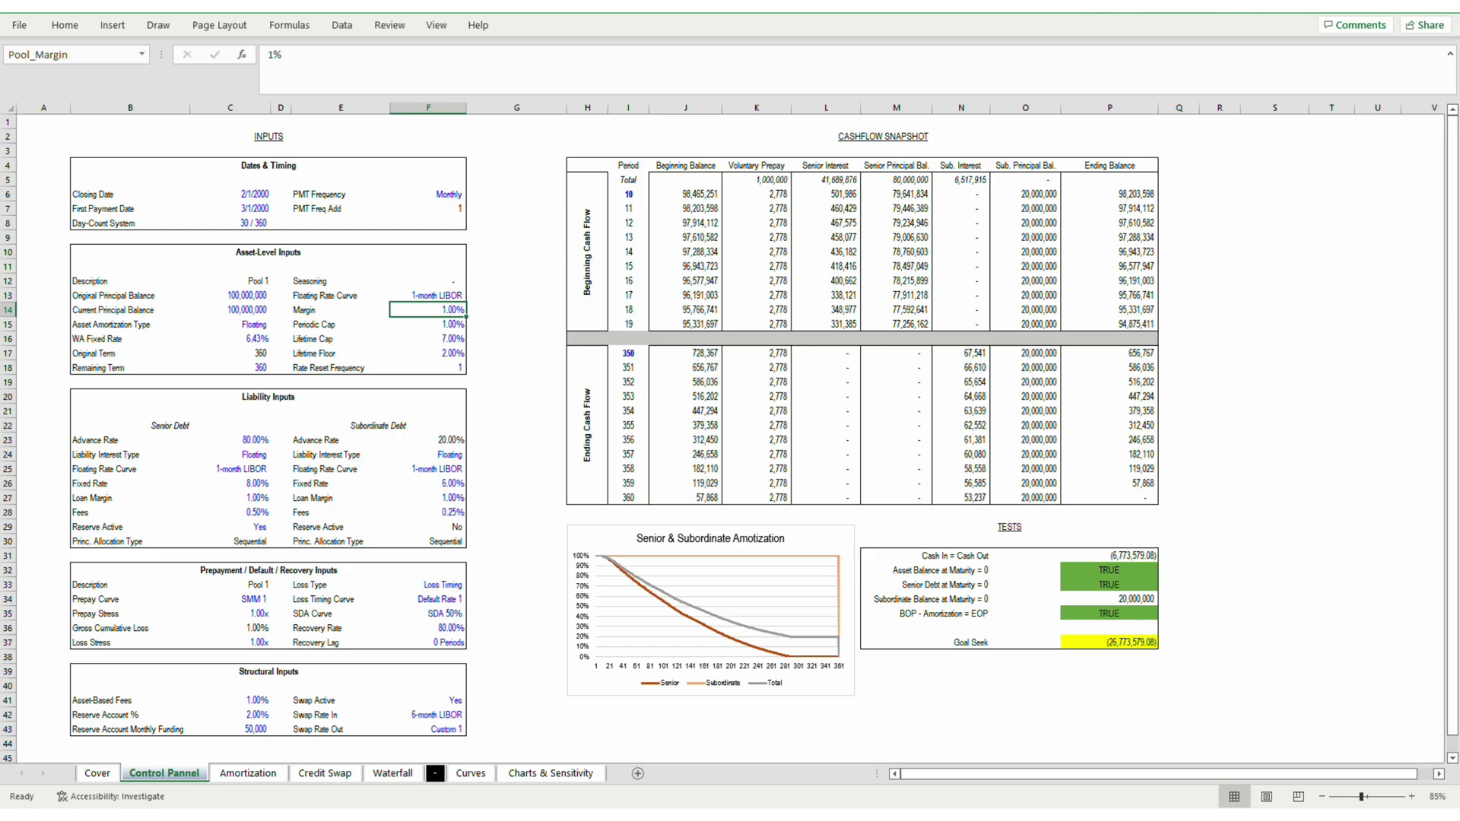
{"action": "key", "text": "ctrl+Page_Down"}
{"action": "key", "text": "ctrl+Page_Down"}
{"action": "key", "text": "ctrl+Page_Down"}
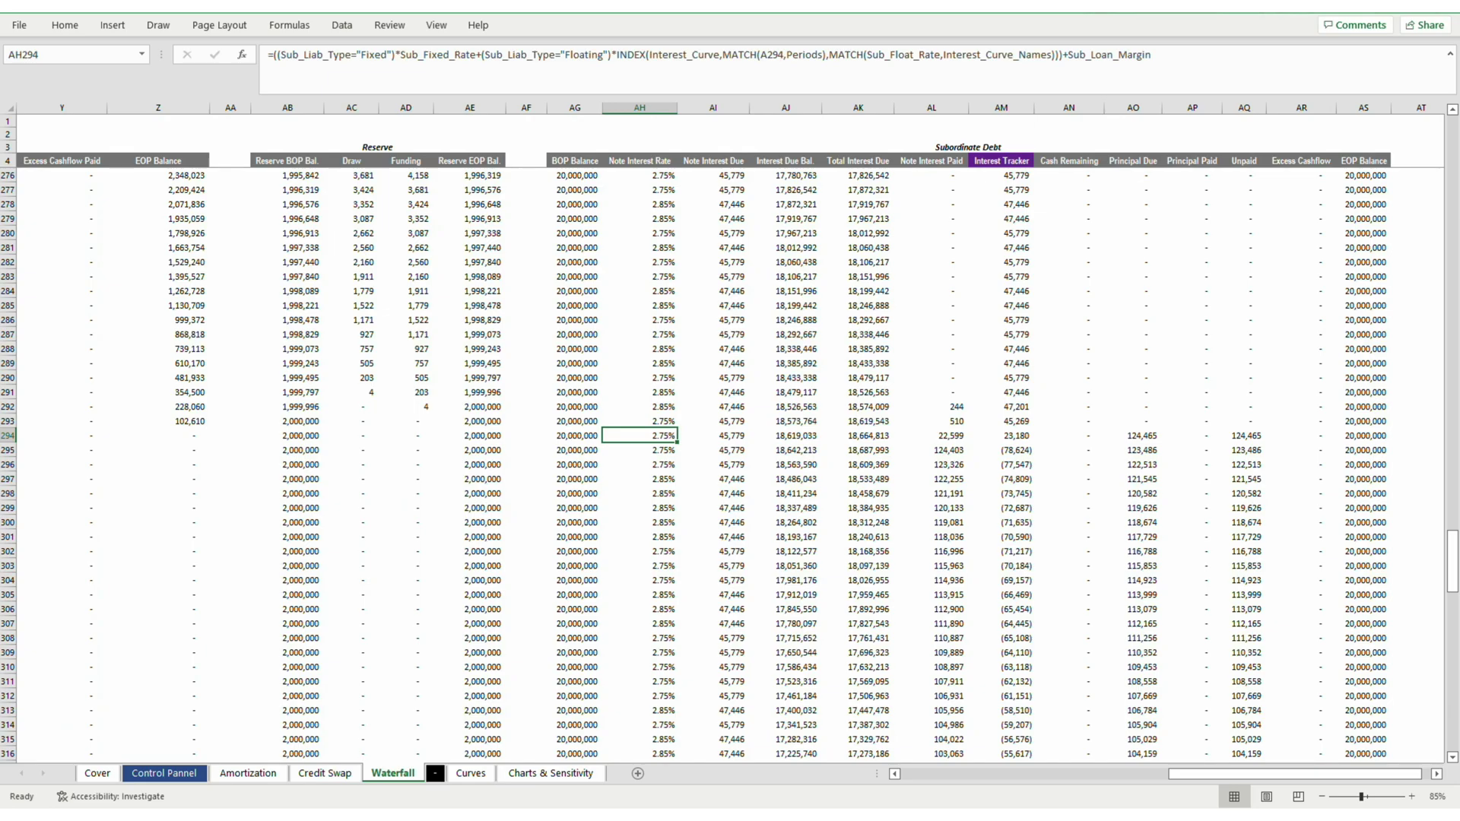
{"action": "key", "text": "ctrl+Page_Down"}
{"action": "key", "text": "ctrl+Page_Down"}
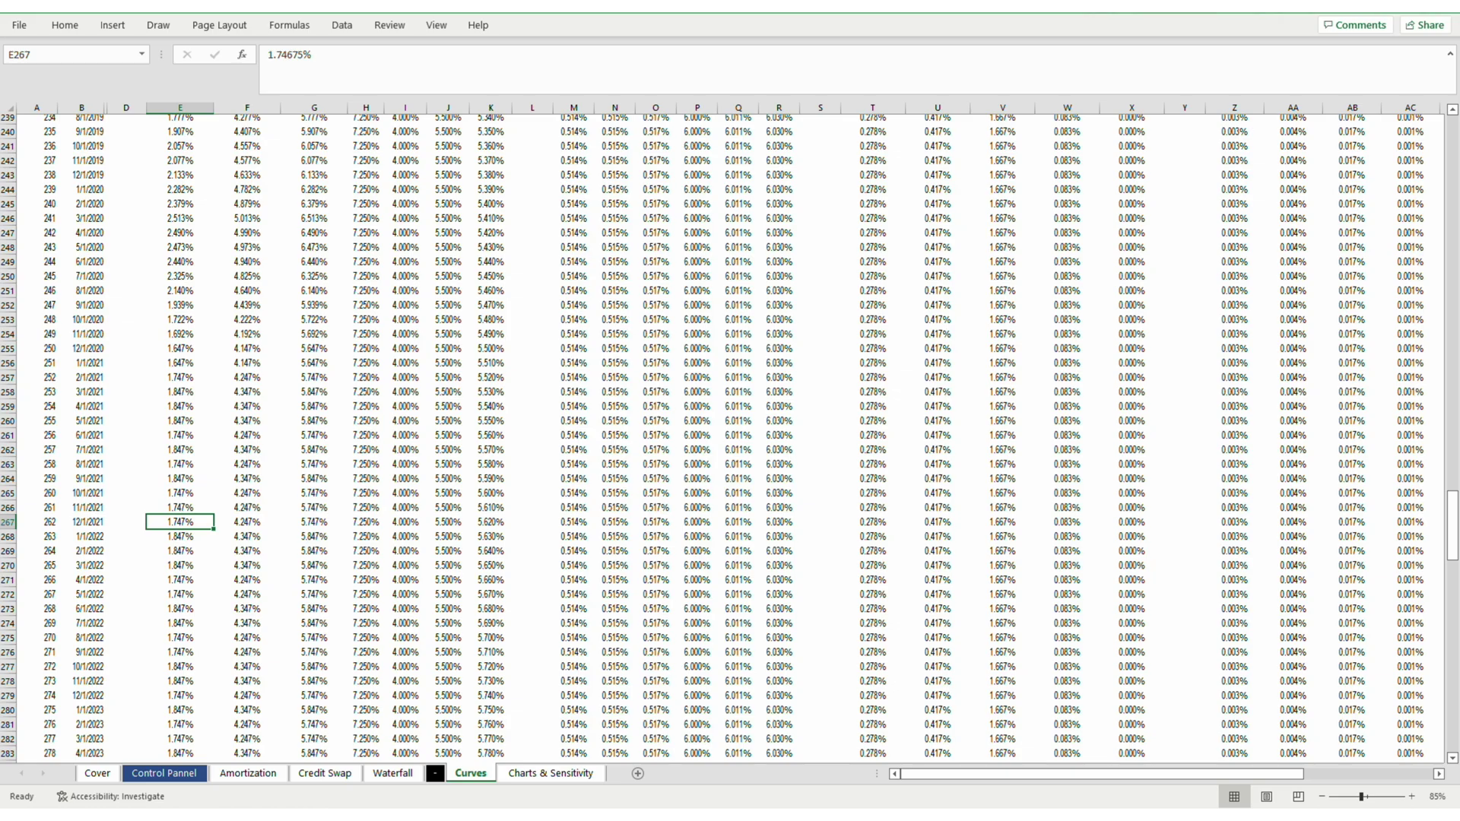
{"action": "key", "text": "ctrl+Page_Up"}
{"action": "key", "text": "ctrl+Page_Up"}
{"action": "key", "text": "ctrl+Page_Up"}
{"action": "key", "text": "ctrl+Page_Up"}
{"action": "key", "text": "ctrl+Page_Up"}
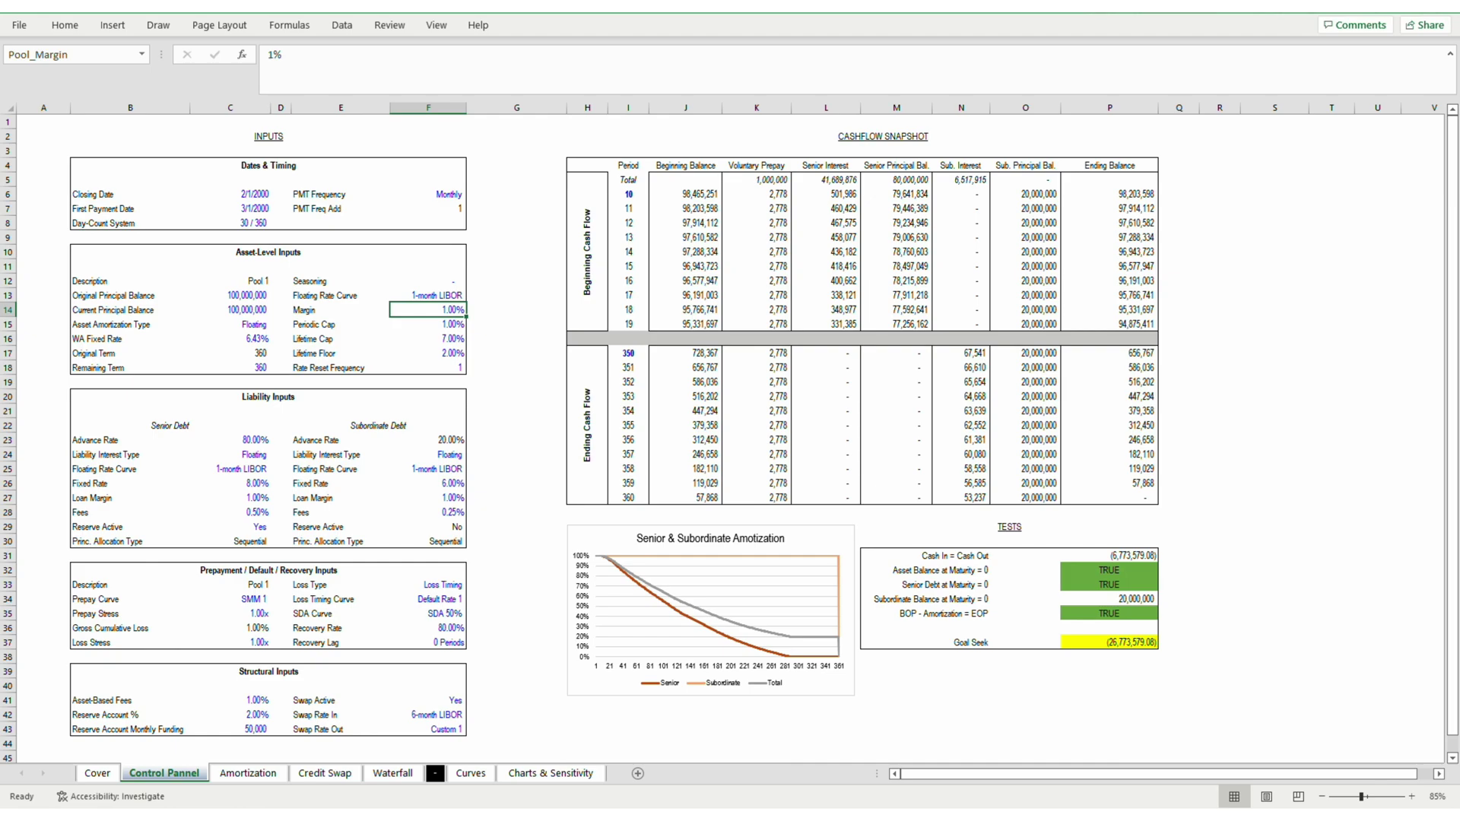
{"action": "key", "text": "Down"}
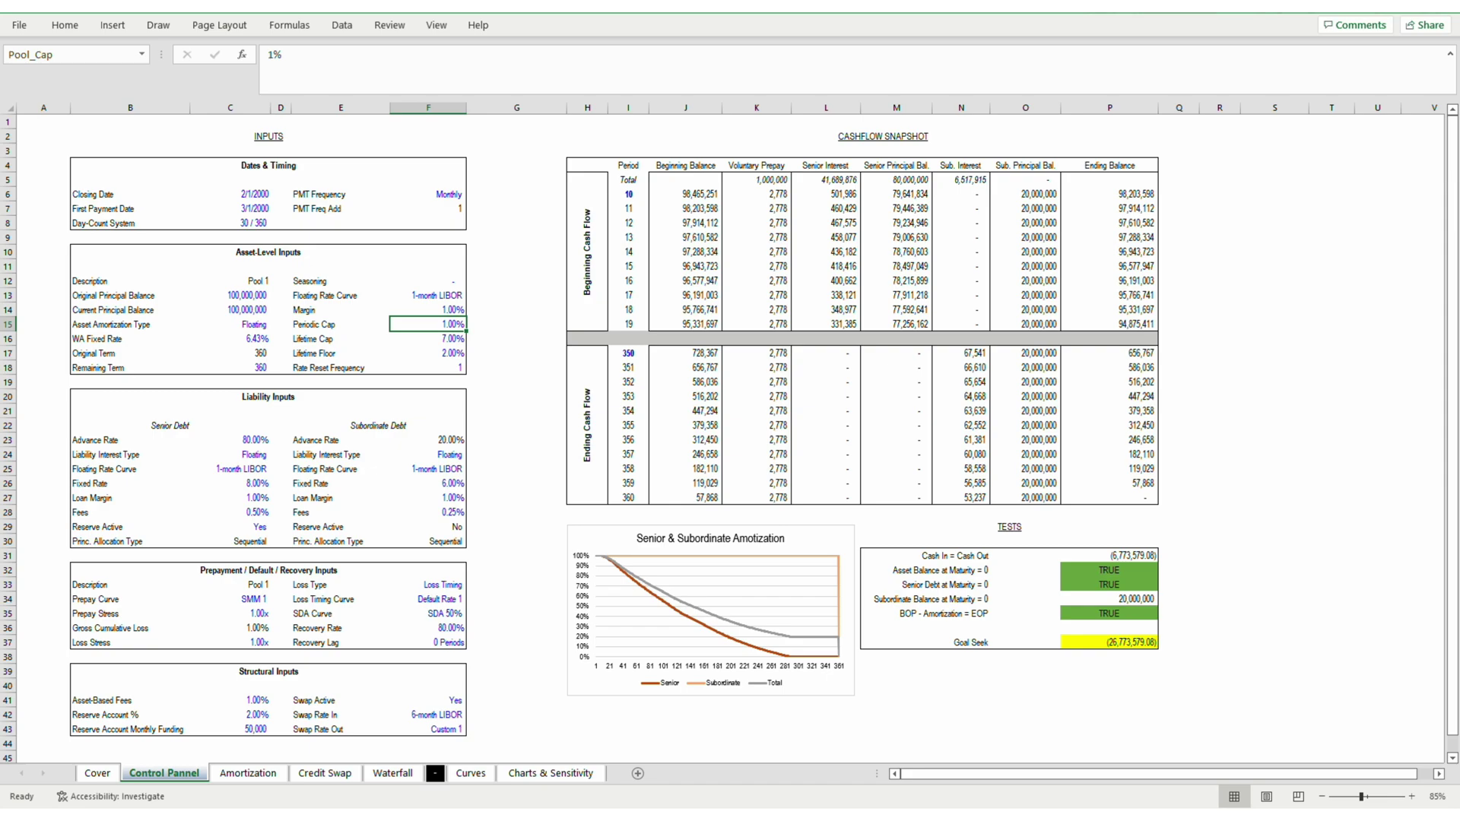
{"action": "key", "text": "Down"}
{"action": "key", "text": "shift+Down"}
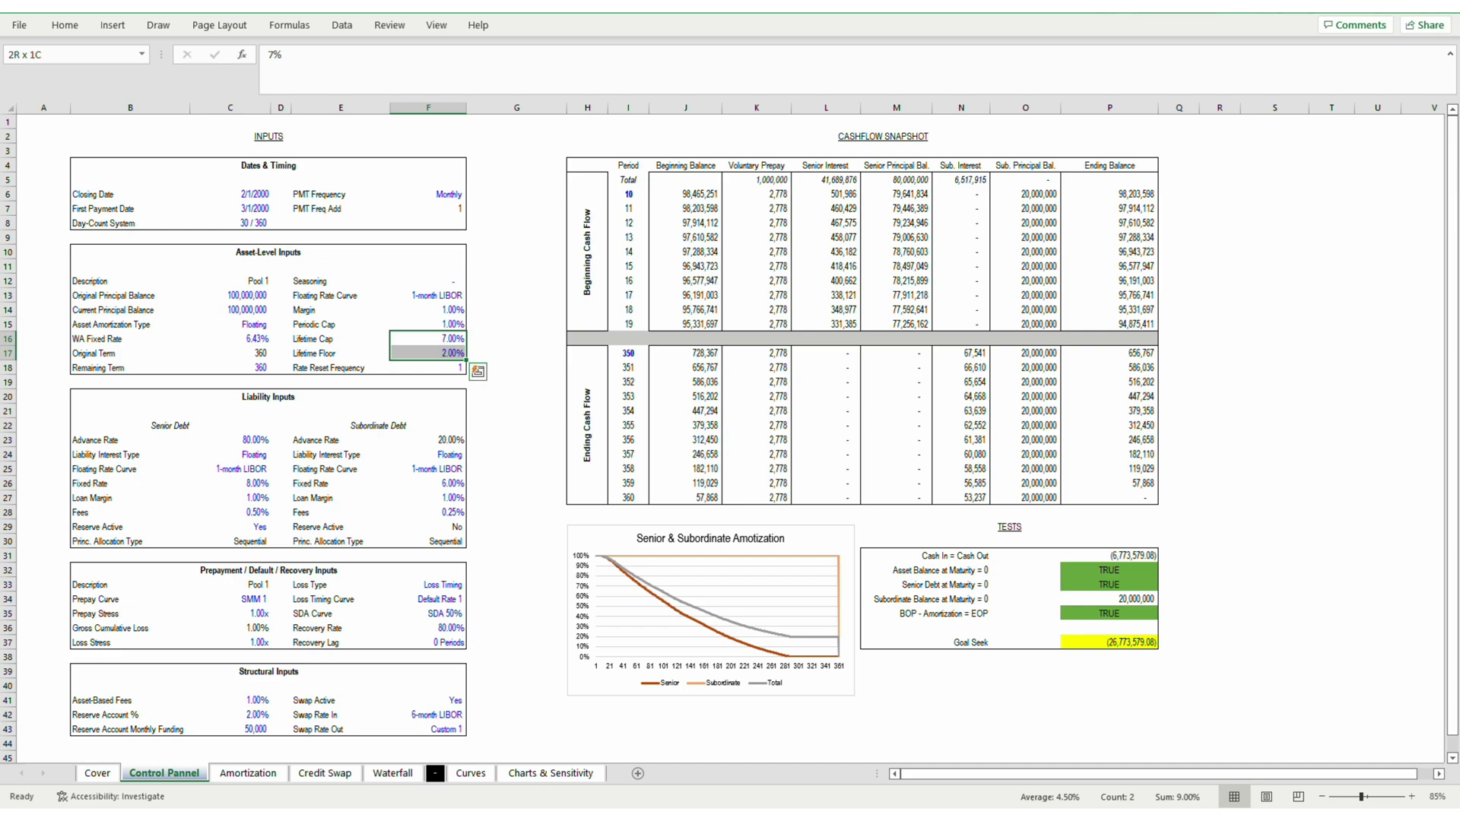
{"action": "key", "text": "shift+Up"}
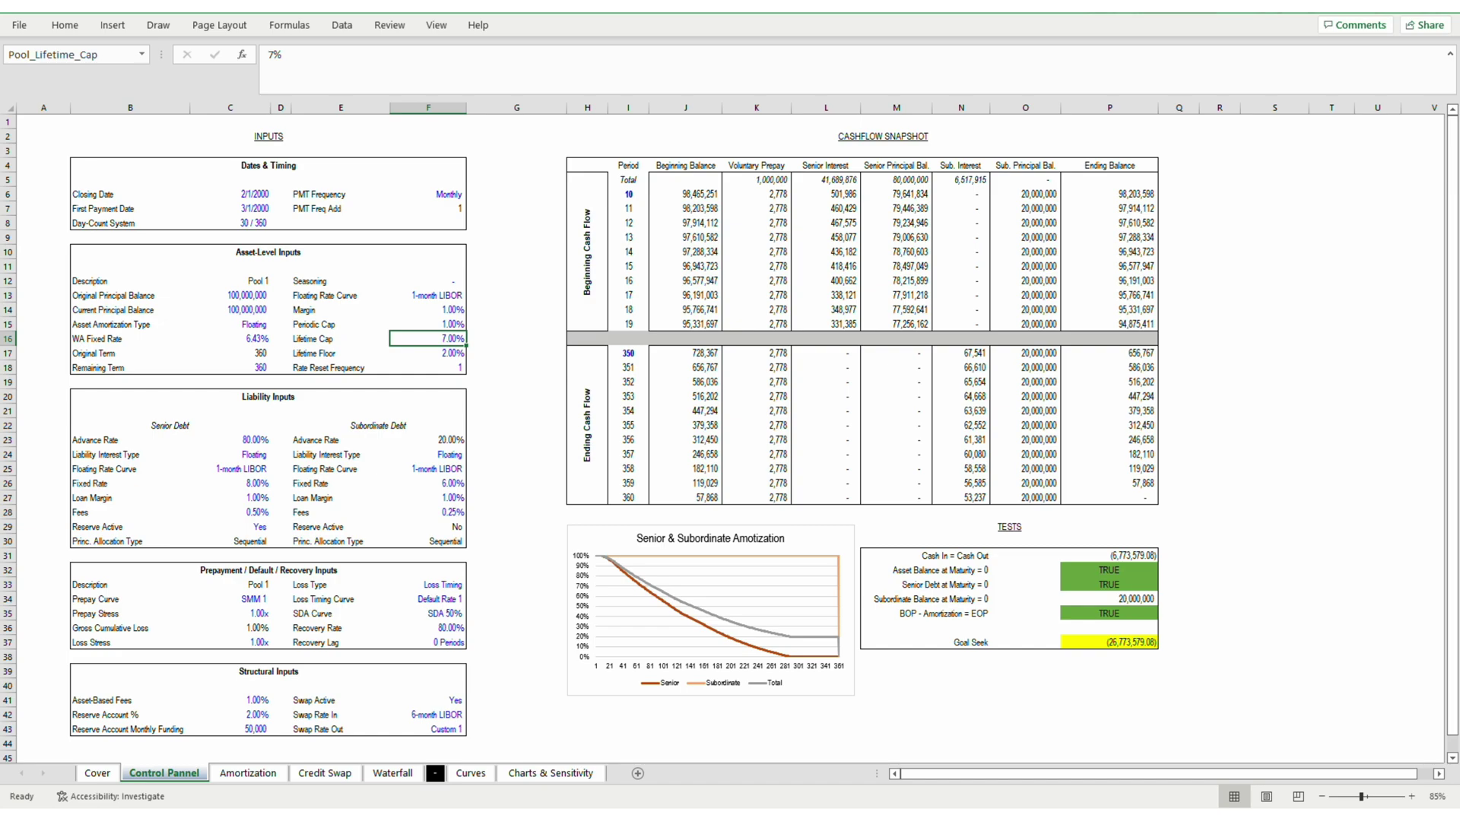
{"action": "key", "text": "Down"}
{"action": "key", "text": "Down"}
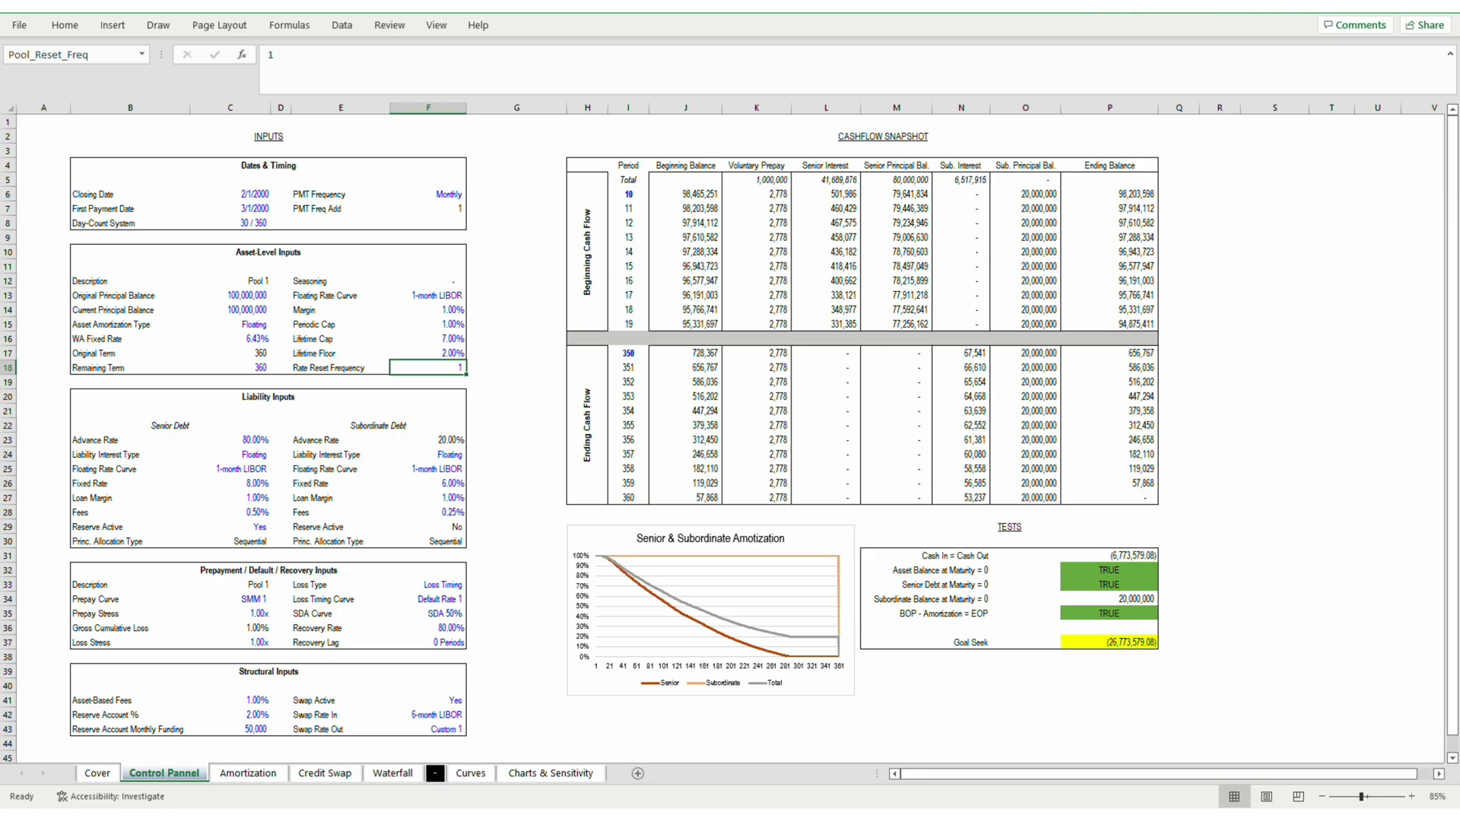
Step down the Curves sheet's 1-month LIBOR rates from 8.359% in period 0.
{"action": "key", "text": "ctrl+Page_Down"}
{"action": "key", "text": "ctrl+Page_Down"}
{"action": "key", "text": "ctrl+Page_Down"}
{"action": "key", "text": "ctrl+Page_Down"}
{"action": "key", "text": "ctrl+Page_Down"}
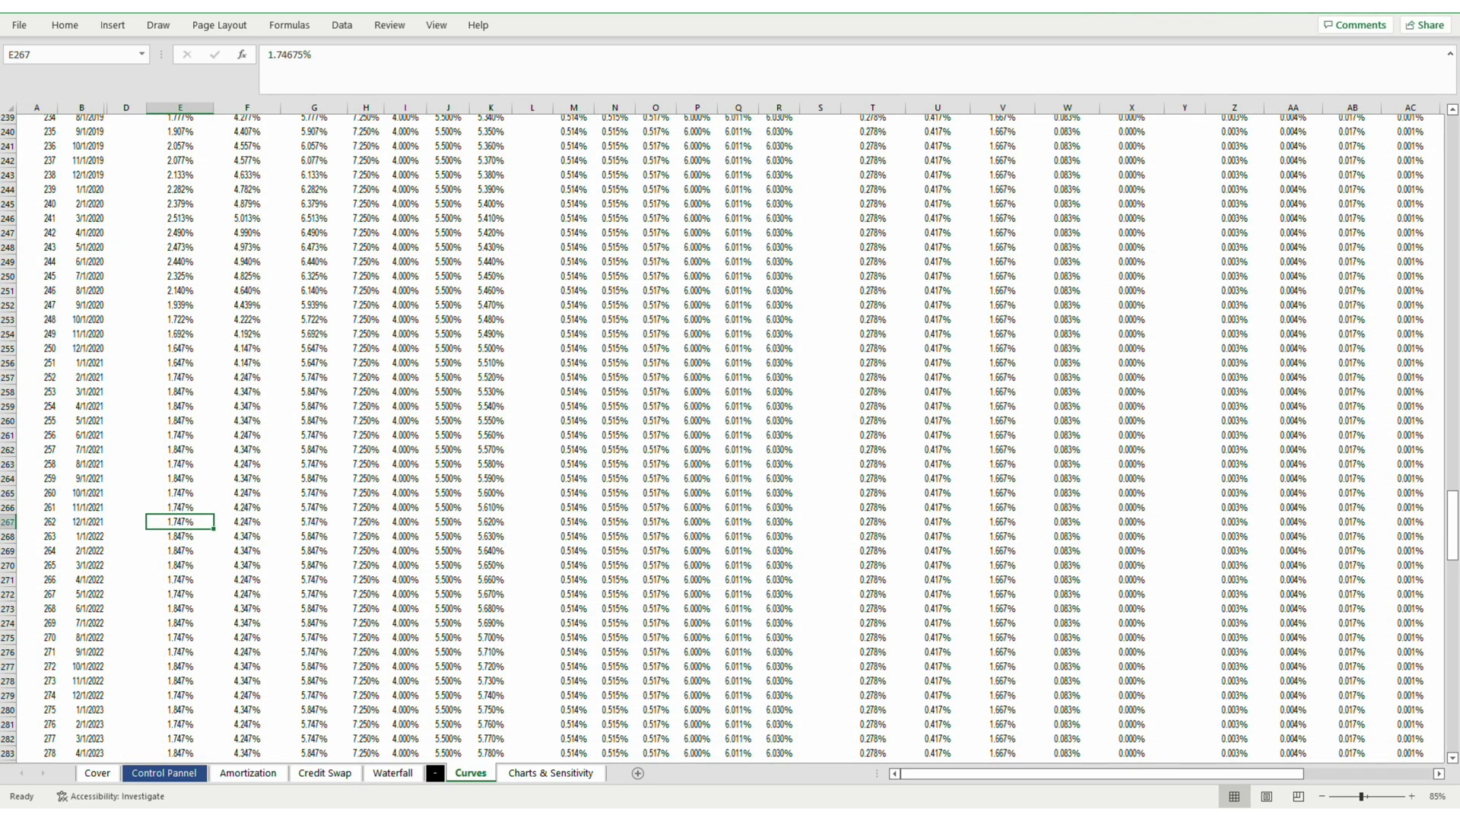
{"action": "key", "text": "ctrl+Up"}
{"action": "key", "text": "Down"}
{"action": "key", "text": "Down"}
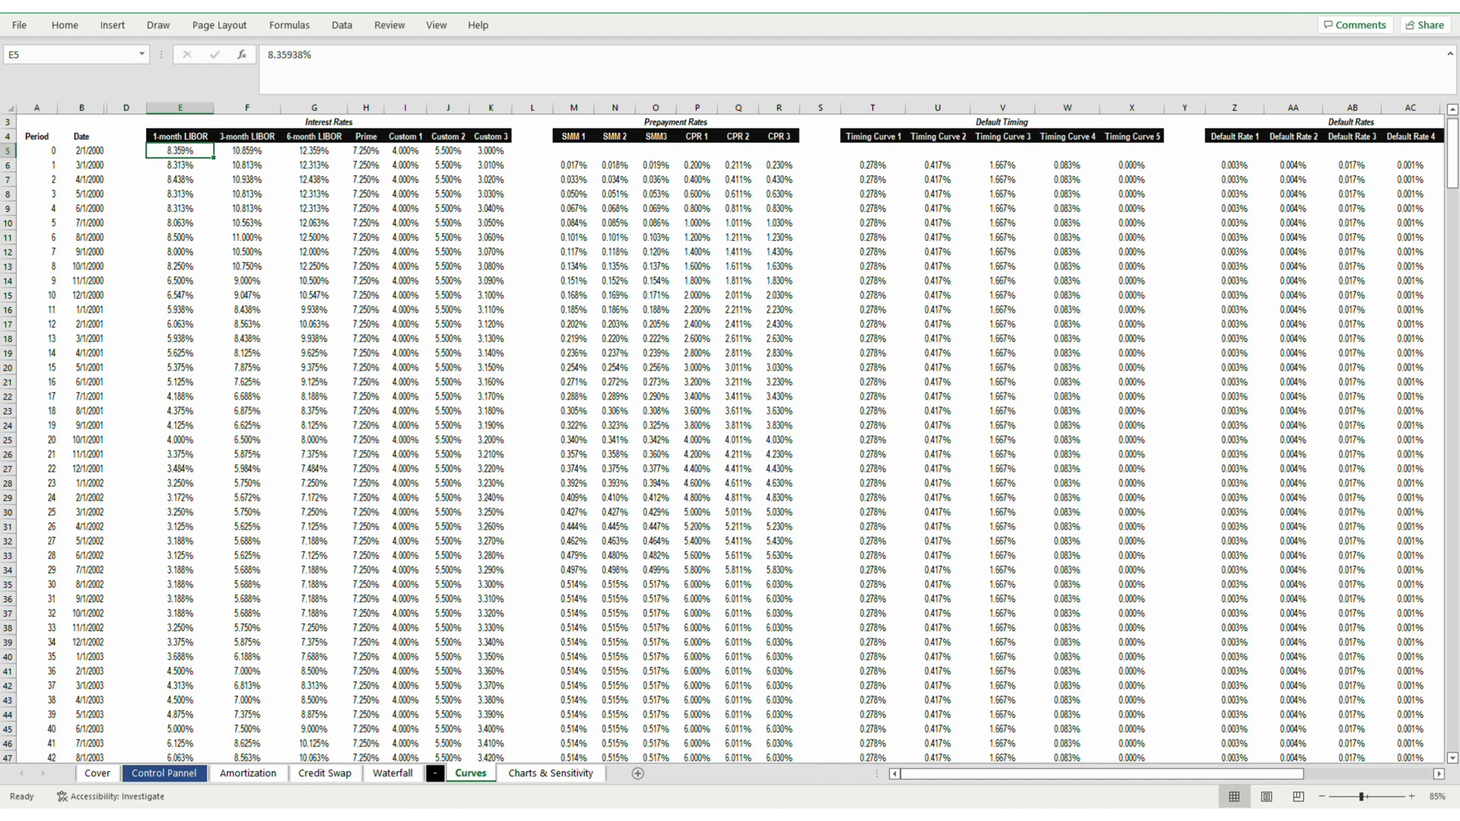
{"action": "key", "text": "Down"}
{"action": "key", "text": "Down"}
{"action": "key", "text": "Down"}
{"action": "key", "text": "Down"}
{"action": "key", "text": "Down"}
{"action": "key", "text": "Down"}
{"action": "key", "text": "Down"}
{"action": "key", "text": "Down"}
{"action": "key", "text": "Down"}
{"action": "key", "text": "Down"}
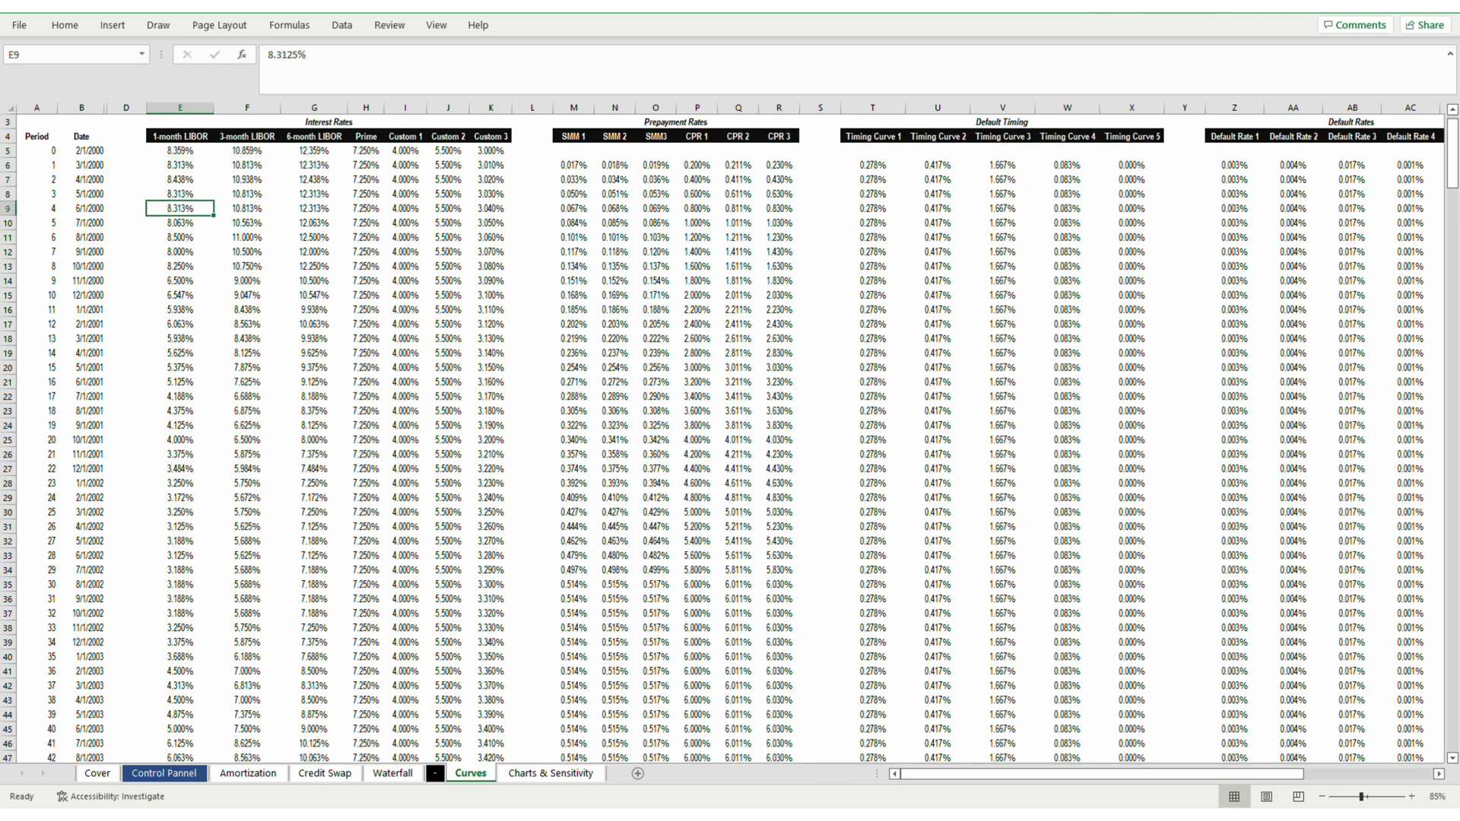
{"action": "key", "text": "Down"}
{"action": "key", "text": "Down"}
{"action": "key", "text": "Down"}
{"action": "key", "text": "Down"}
{"action": "key", "text": "Down"}
{"action": "key", "text": "Down"}
{"action": "key", "text": "Down"}
{"action": "key", "text": "Down"}
{"action": "key", "text": "Down"}
{"action": "key", "text": "Down"}
{"action": "key", "text": "Down"}
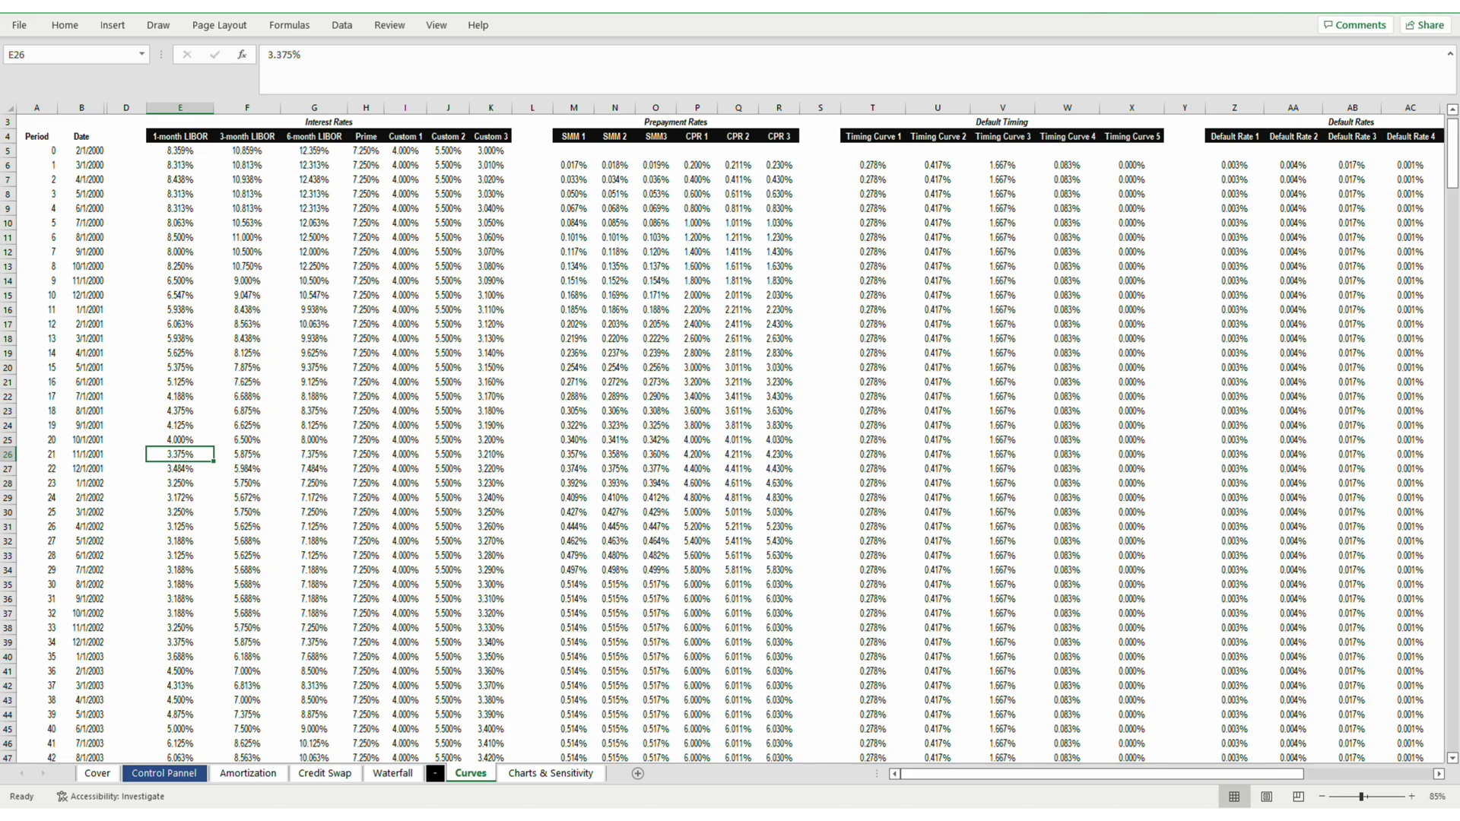
Inspect the Amortization interest rate formulas from period 1 down to period 21.
{"action": "key", "text": "ctrl+Page_Up"}
{"action": "key", "text": "ctrl+Page_Up"}
{"action": "key", "text": "ctrl+Page_Up"}
{"action": "key", "text": "ctrl+Page_Up"}
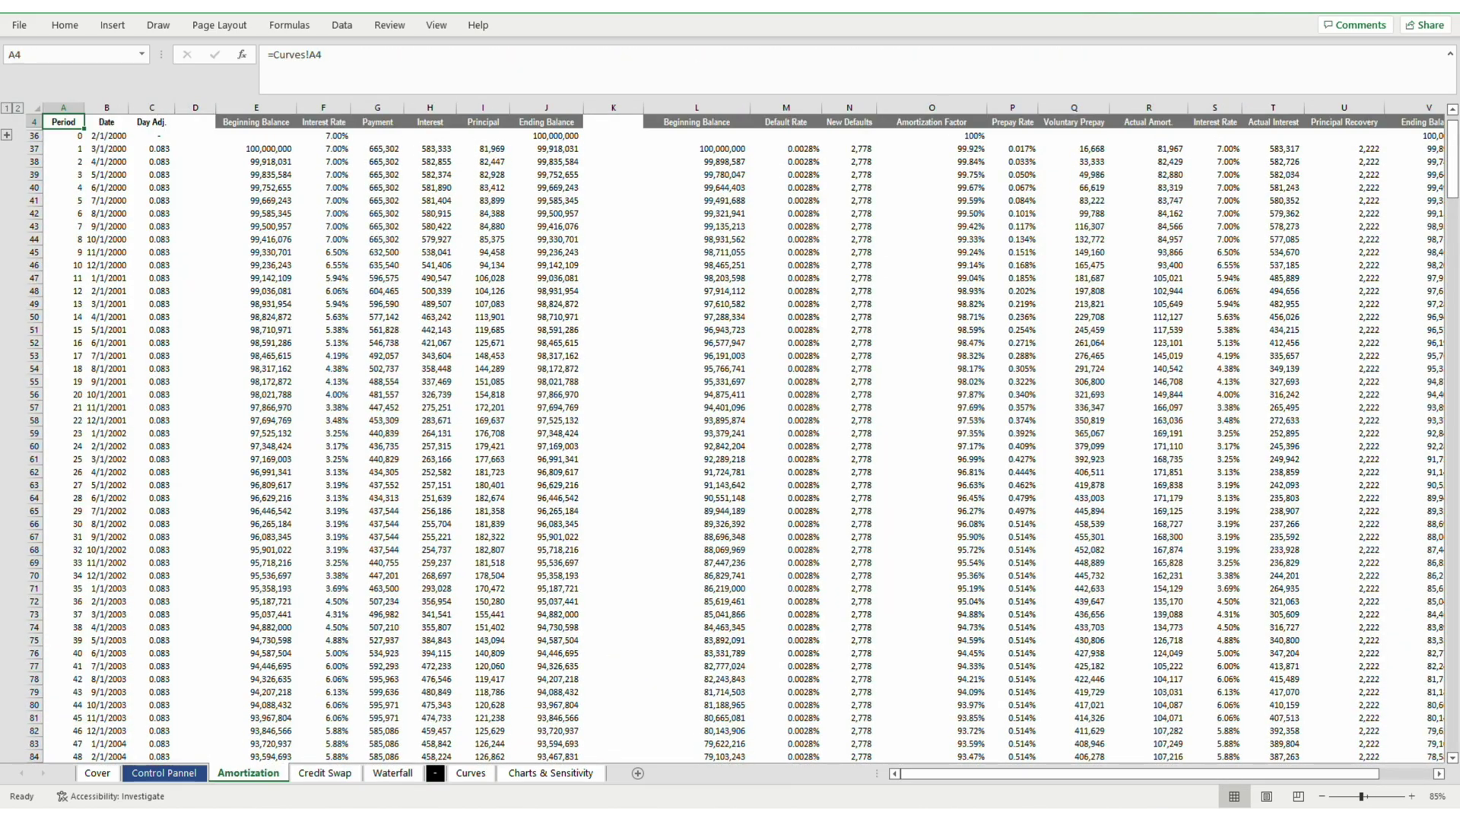
{"action": "key", "text": "Right"}
{"action": "key", "text": "Right"}
{"action": "key", "text": "Right"}
{"action": "key", "text": "Right"}
{"action": "key", "text": "Right"}
{"action": "key", "text": "Down"}
{"action": "key", "text": "Down"}
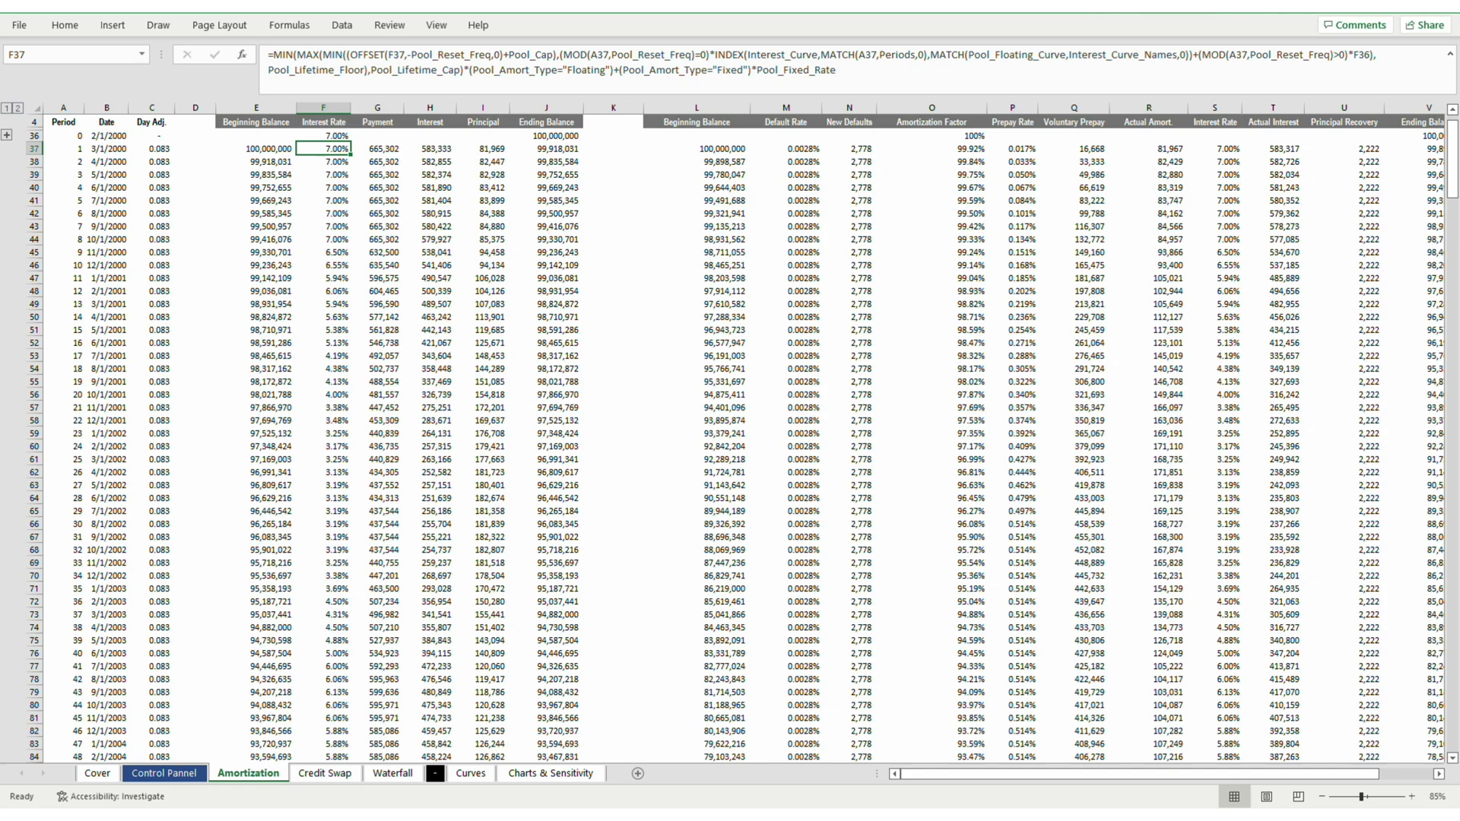
{"action": "key", "text": "Down"}
{"action": "key", "text": "Down"}
{"action": "key", "text": "Down"}
{"action": "key", "text": "Down"}
{"action": "key", "text": "Down"}
{"action": "key", "text": "Down"}
{"action": "key", "text": "Down"}
{"action": "key", "text": "Down"}
{"action": "key", "text": "Down"}
{"action": "key", "text": "Down"}
{"action": "key", "text": "Down"}
{"action": "key", "text": "Down"}
{"action": "key", "text": "Down"}
{"action": "key", "text": "Down"}
{"action": "key", "text": "Down"}
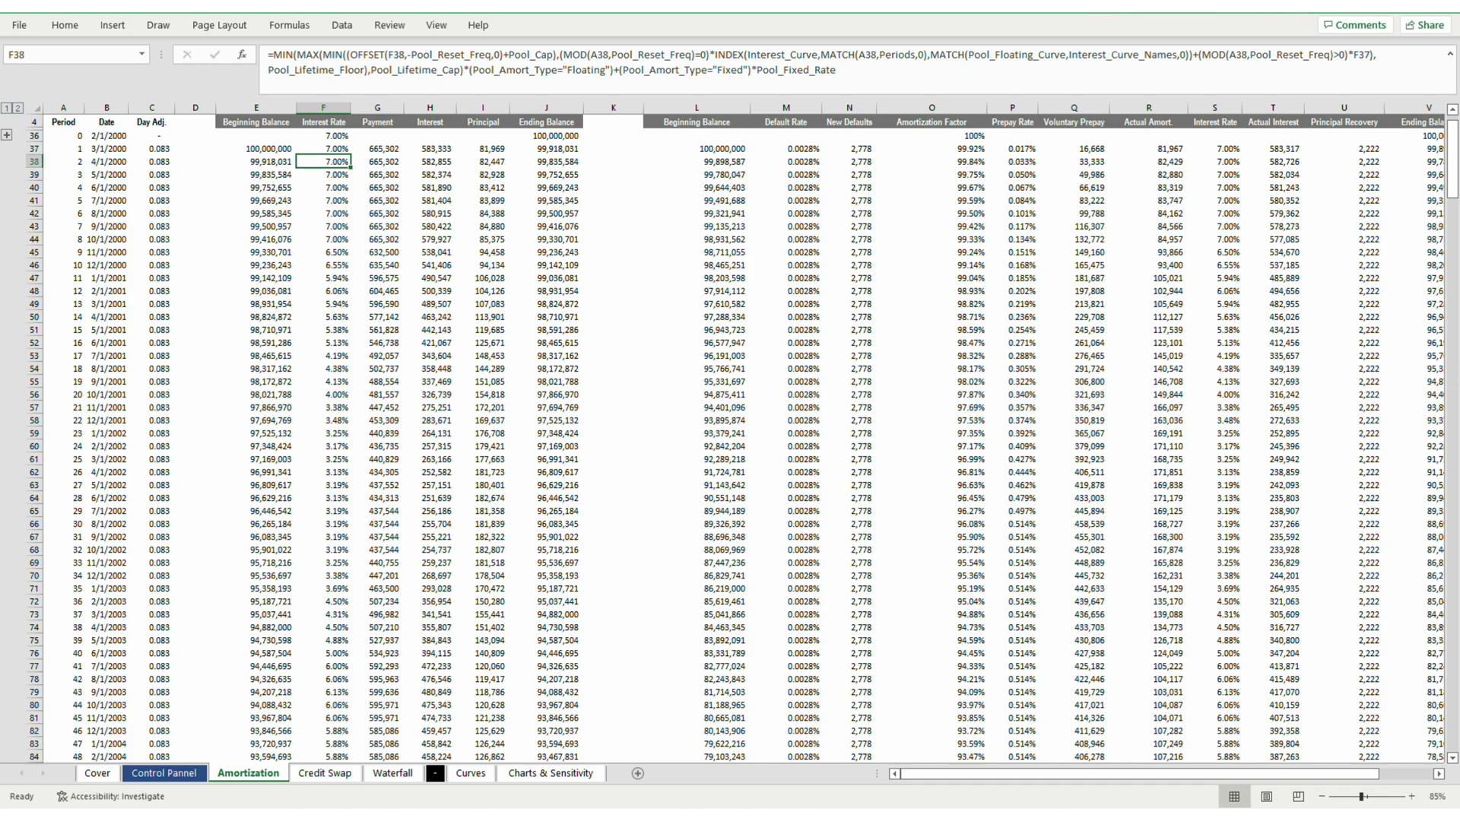
{"action": "key", "text": "Down"}
{"action": "key", "text": "Down"}
{"action": "key", "text": "Down"}
{"action": "key", "text": "Down"}
{"action": "key", "text": "Down"}
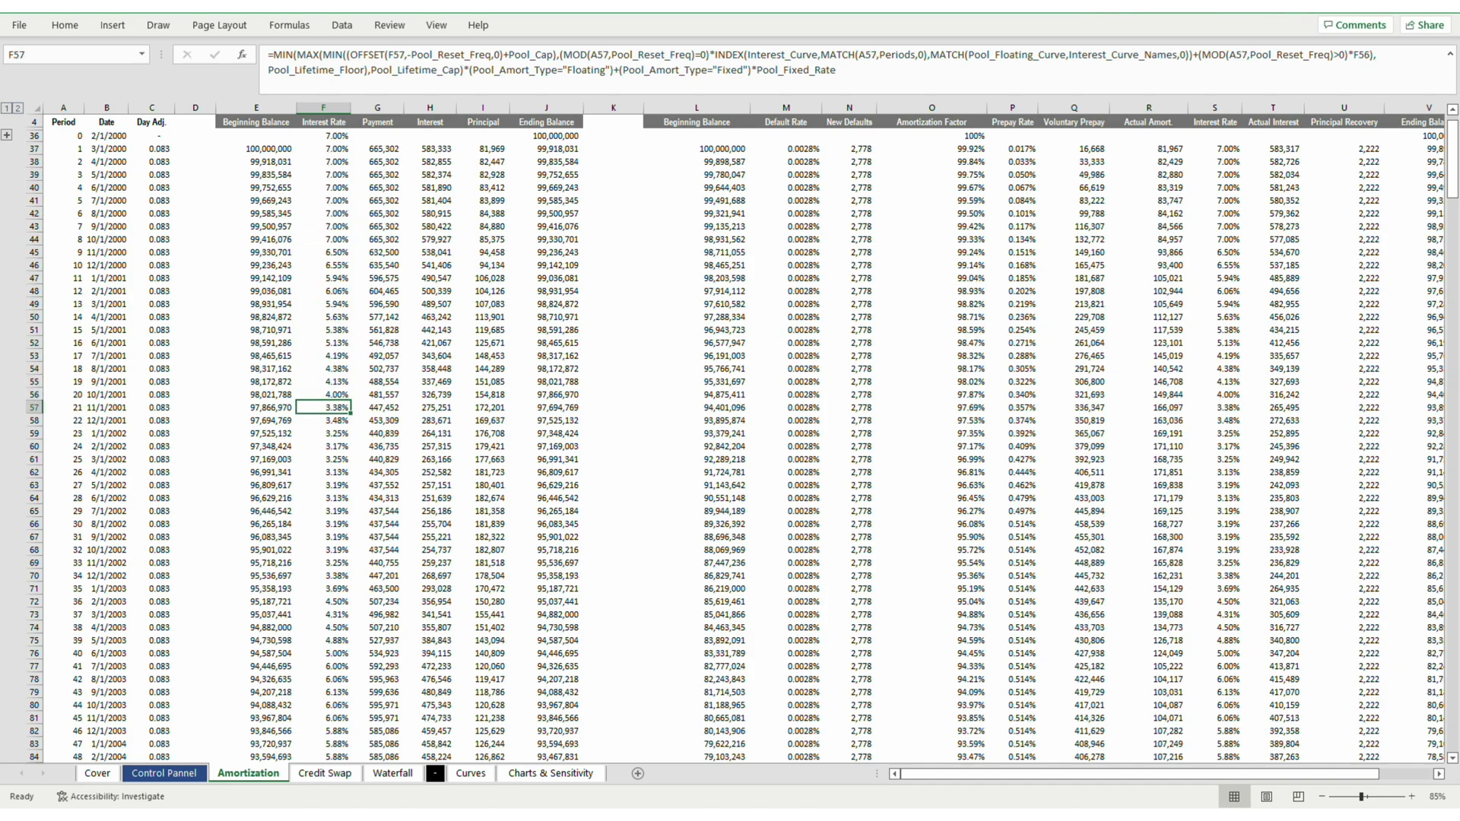
Set the Rate Reset Frequency input feeding the rate formula to 2.
{"action": "key", "text": "ctrl+bracketleft"}
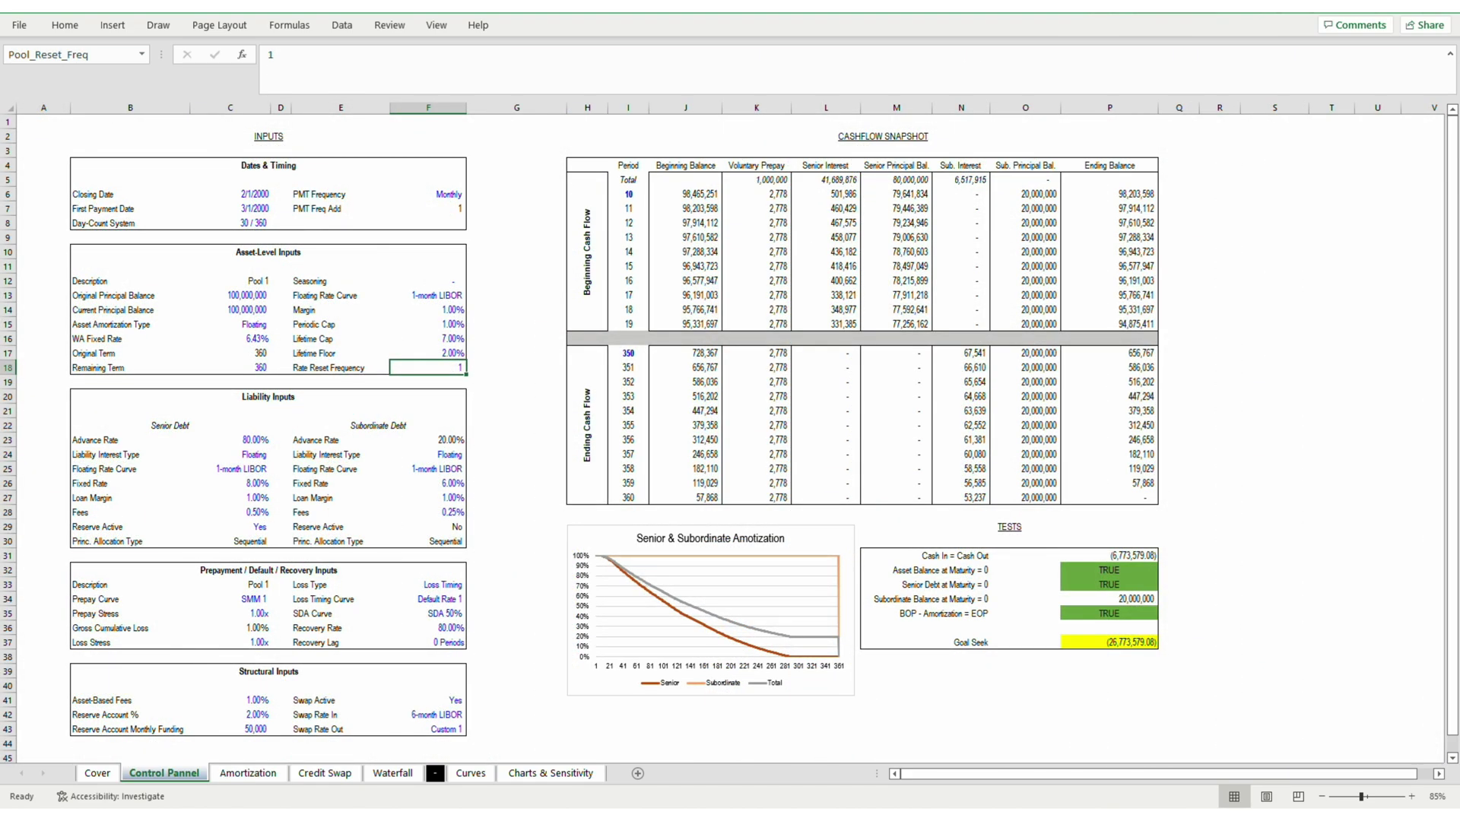
{"action": "key", "text": "Up"}
{"action": "key", "text": "Up"}
{"action": "key", "text": "Up"}
{"action": "key", "text": "Down"}
{"action": "key", "text": "Down"}
{"action": "key", "text": "Down"}
{"action": "type", "text": "2"}
{"action": "key", "text": "Return"}
{"action": "key", "text": "Up"}
Change the reset frequency to 3 and compare the recalculated rates for periods 19–23.
{"action": "key", "text": "ctrl+Page_Down"}
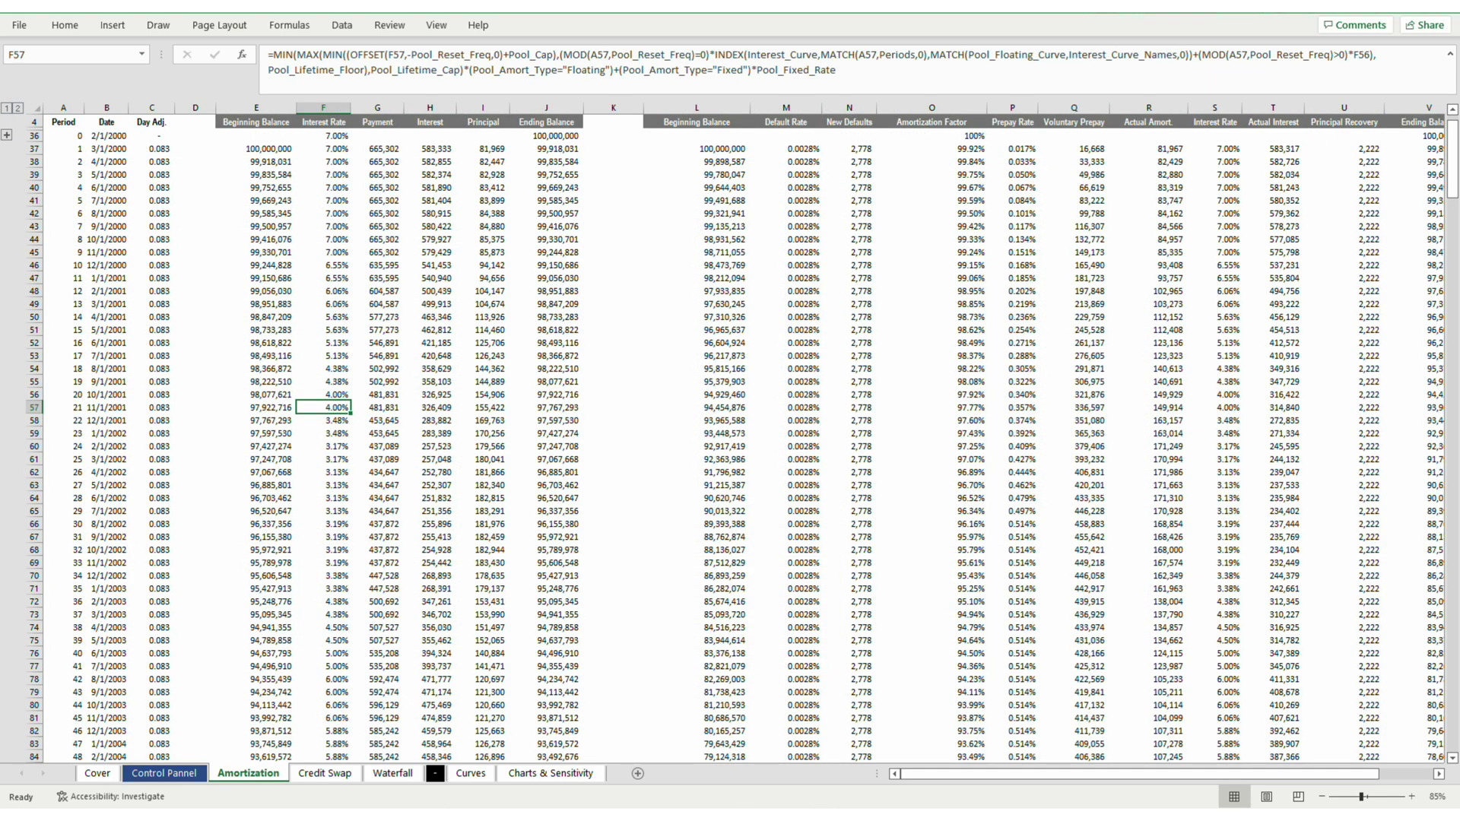
{"action": "key", "text": "shift+Up"}
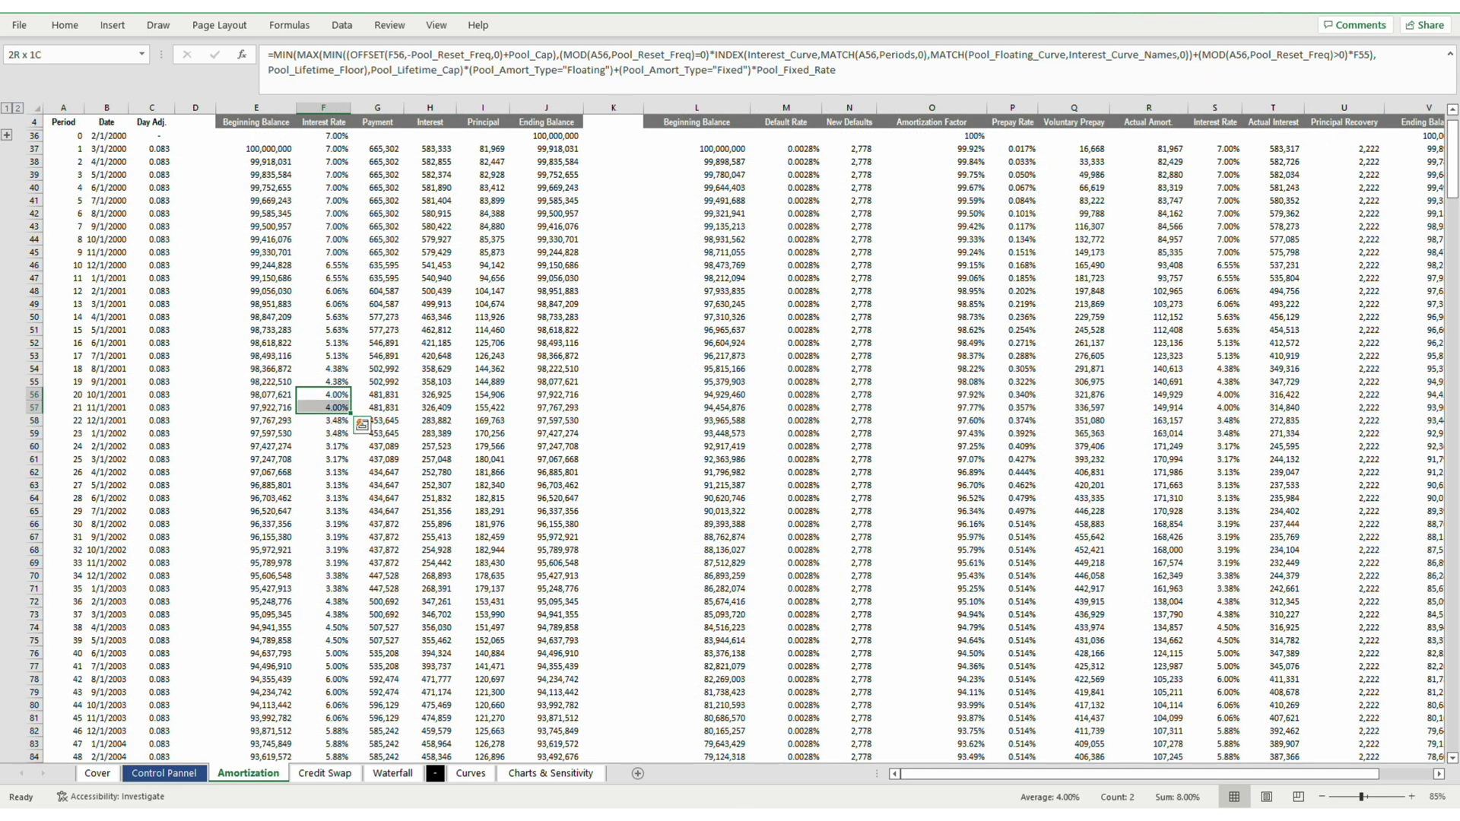
{"action": "key", "text": "ctrl+z"}
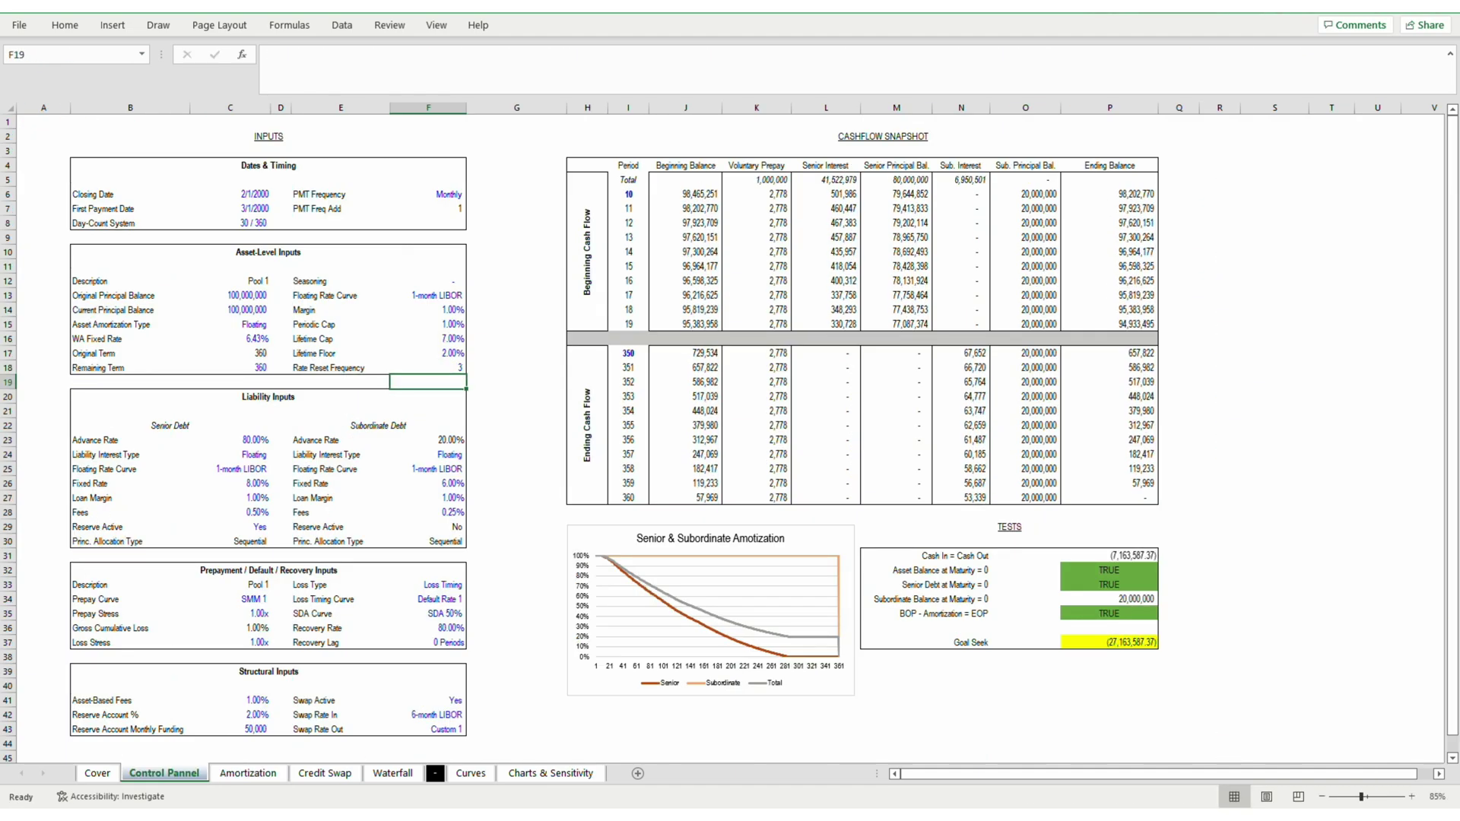
{"action": "key", "text": "ctrl+Page_Down"}
{"action": "key", "text": "Up"}
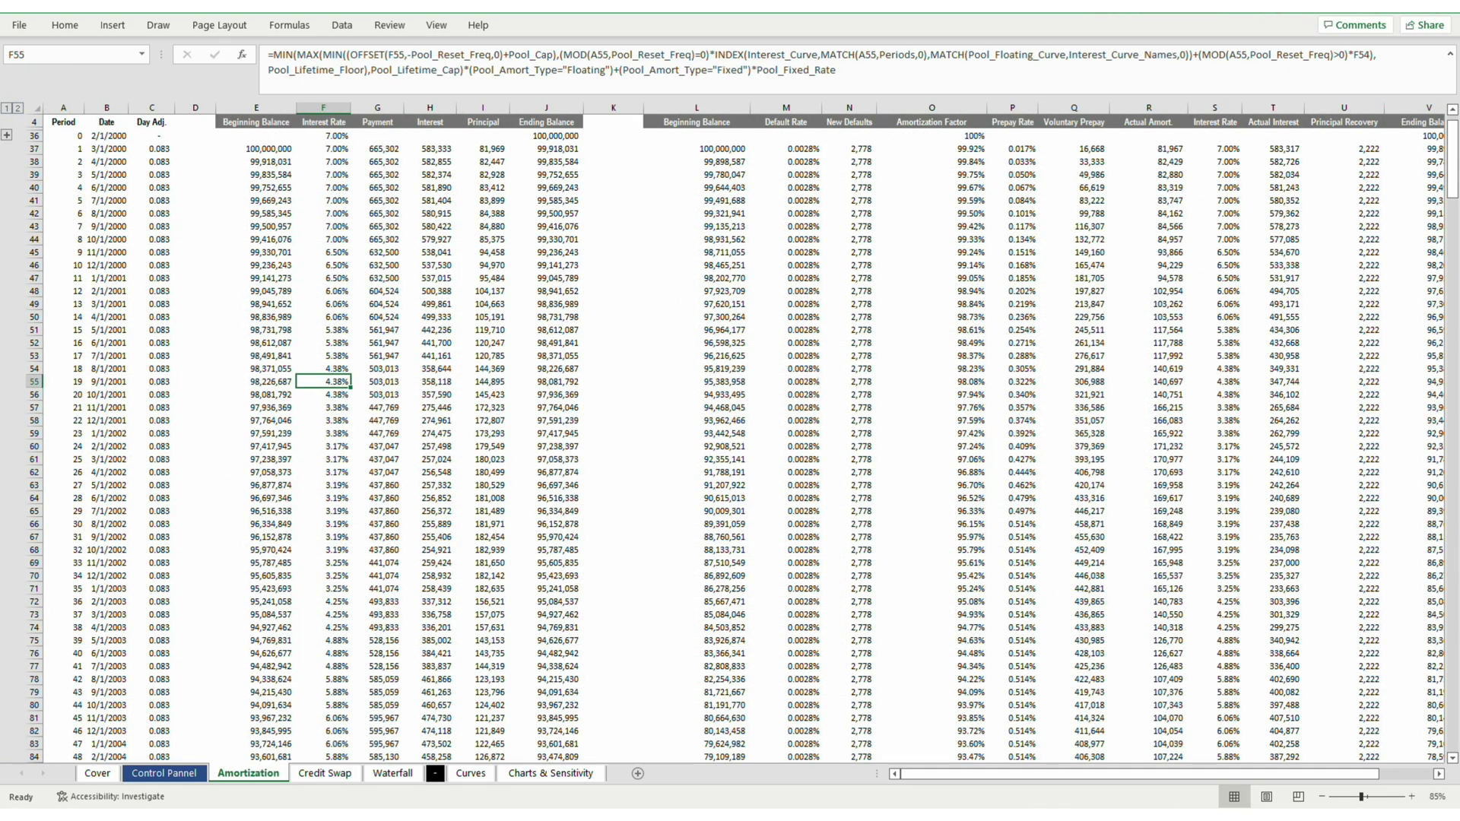
{"action": "key", "text": "shift+Down"}
{"action": "key", "text": "shift+Down"}
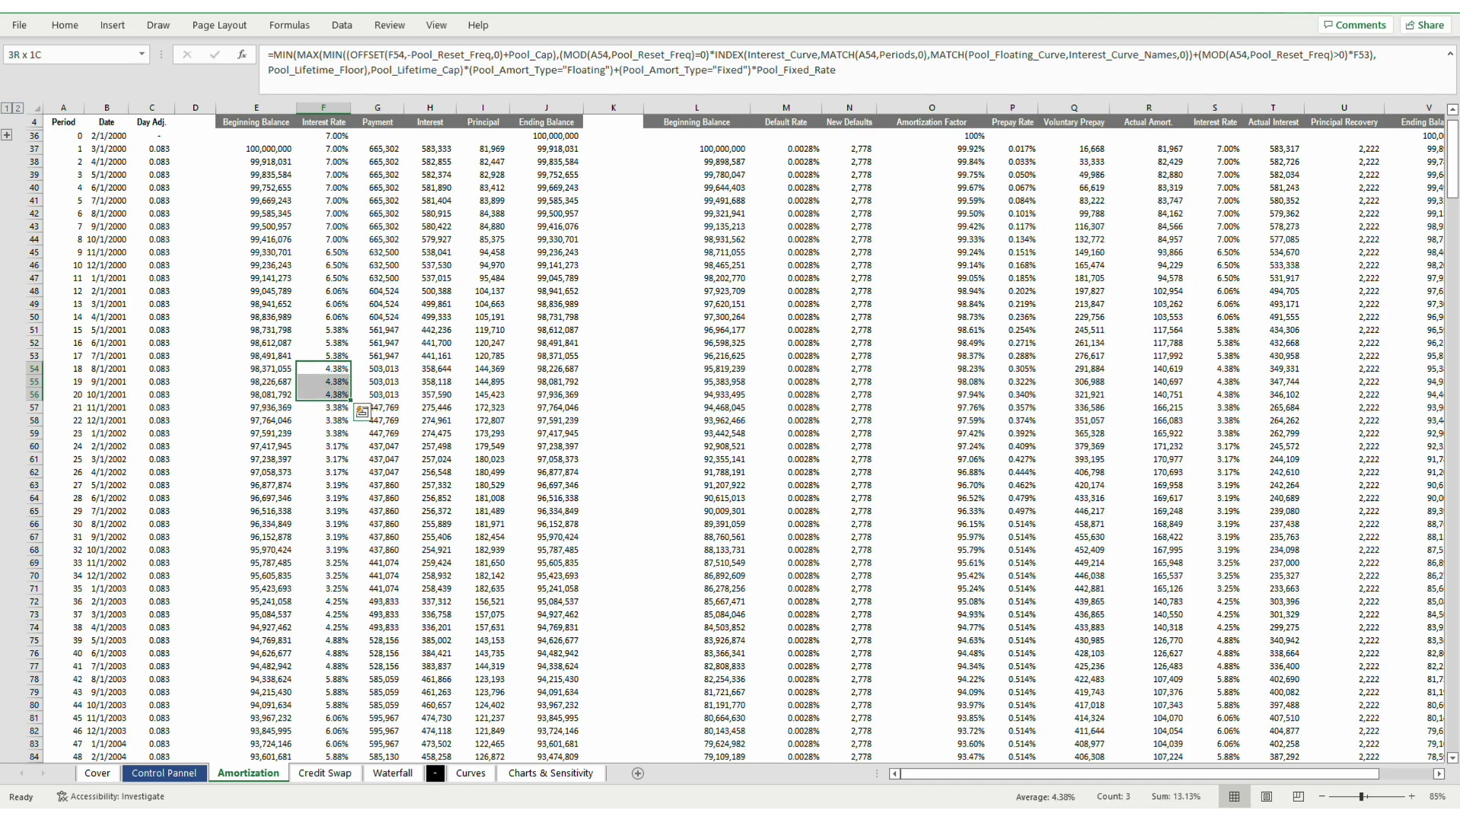
{"action": "key", "text": "Down"}
{"action": "key", "text": "Down"}
{"action": "key", "text": "shift+Down"}
{"action": "key", "text": "shift+Down"}
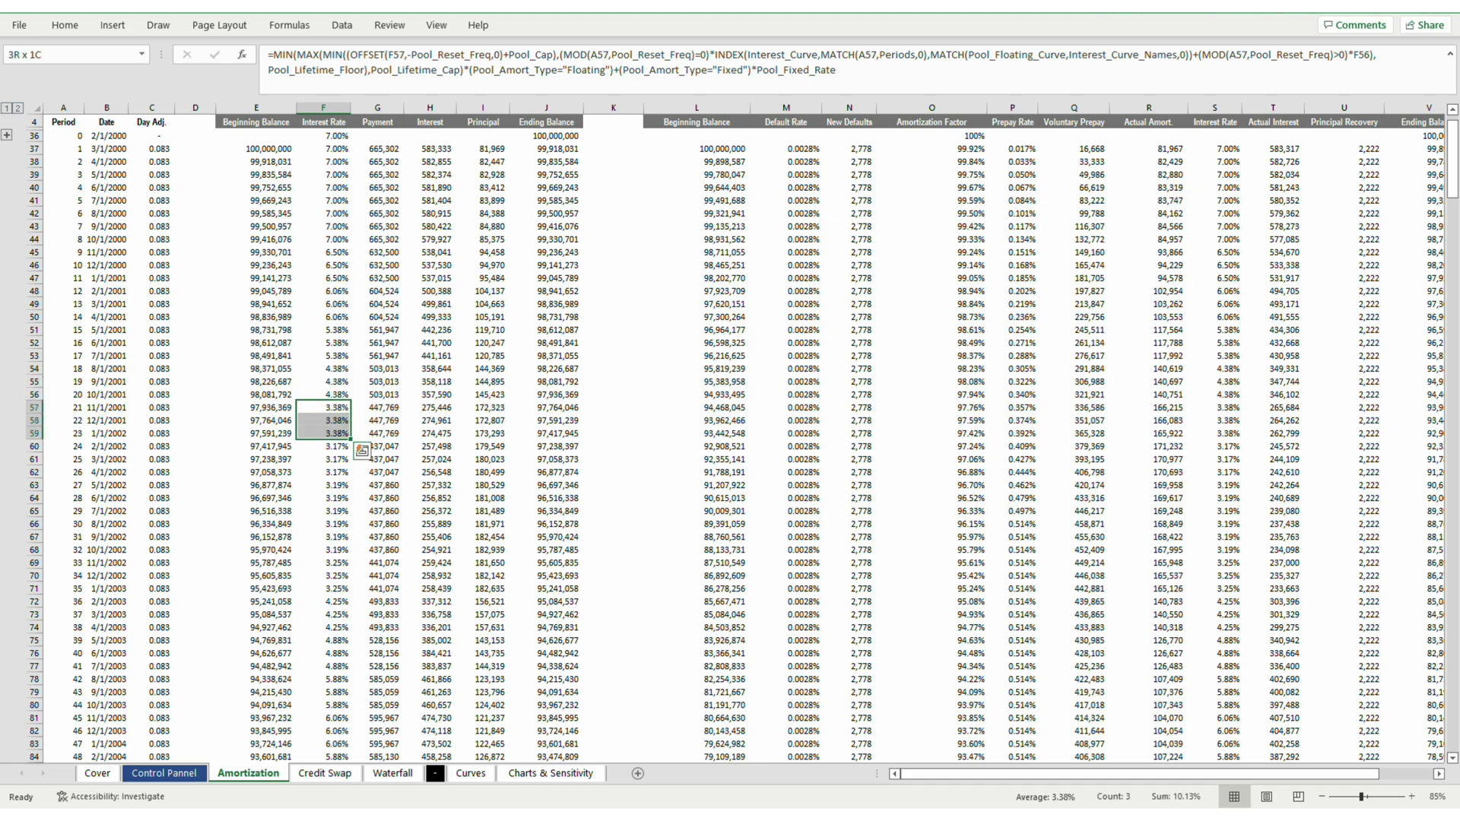
{"action": "key", "text": "ctrl+bracketleft"}
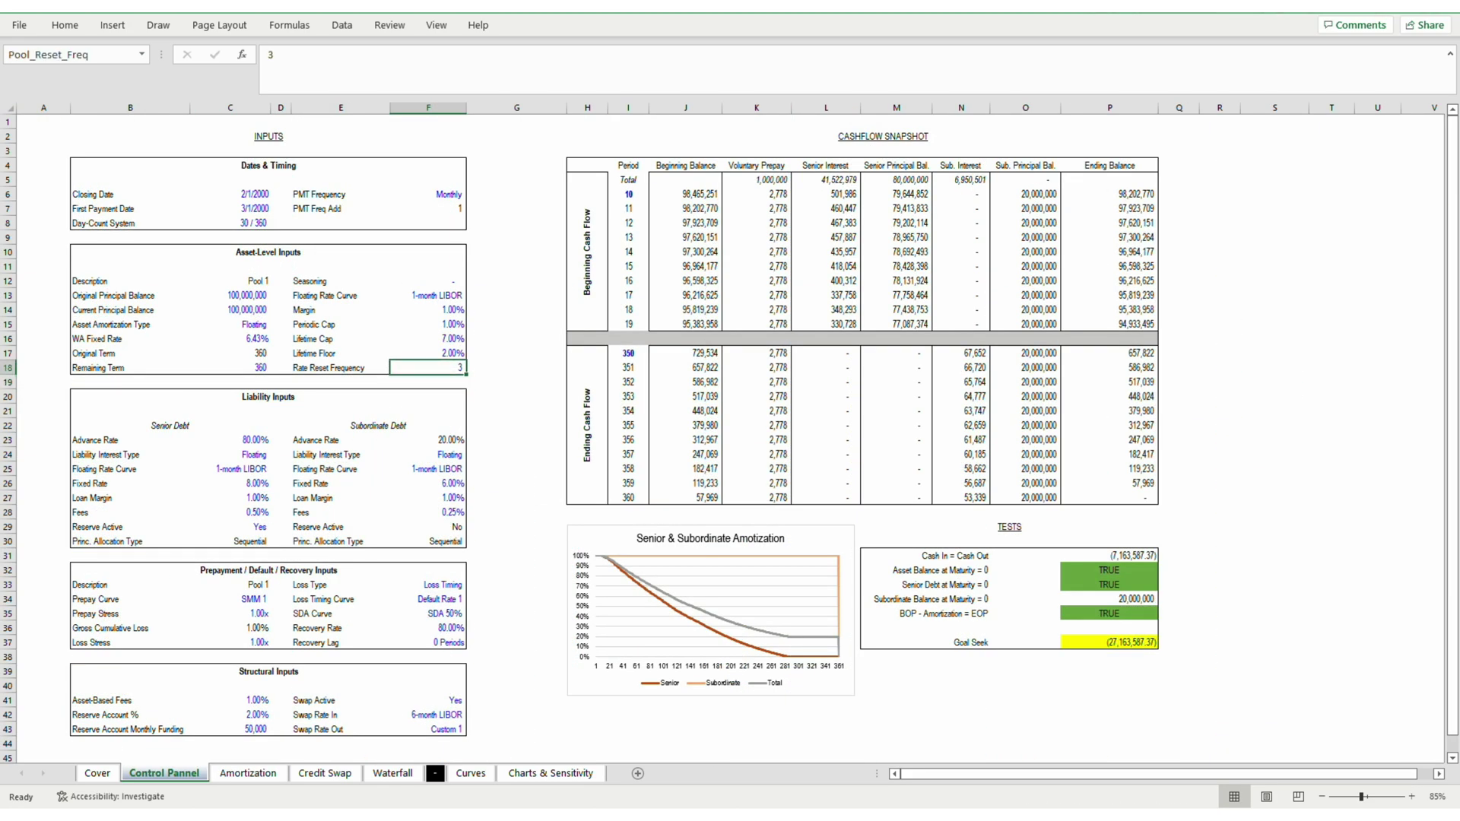
Set the periodic cap to 0.20%, correcting an initial entry of 20.
{"action": "key", "text": "Up"}
{"action": "key", "text": "Up"}
{"action": "key", "text": "Up"}
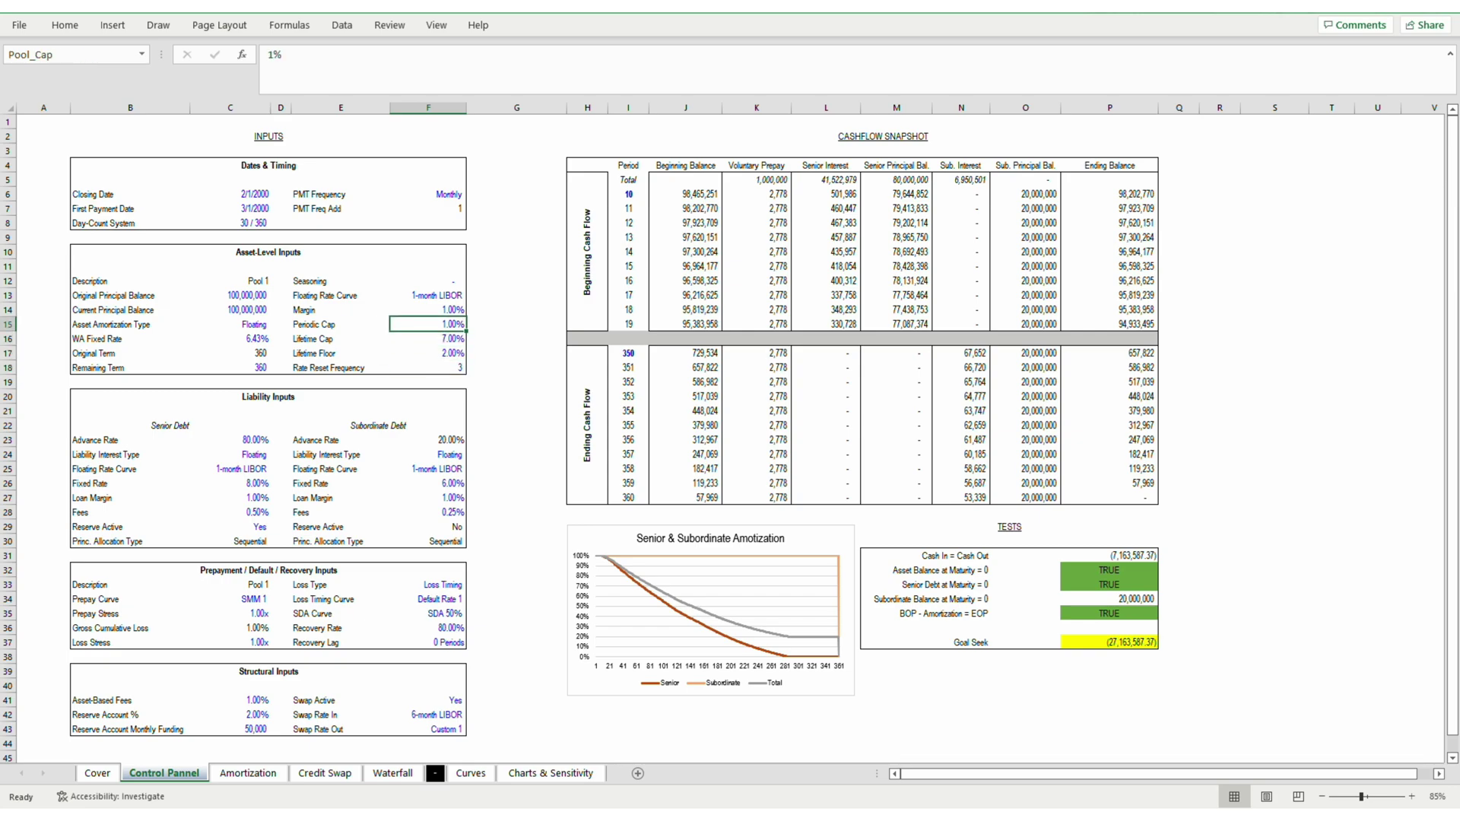
{"action": "type", "text": "20"}
{"action": "key", "text": "Return"}
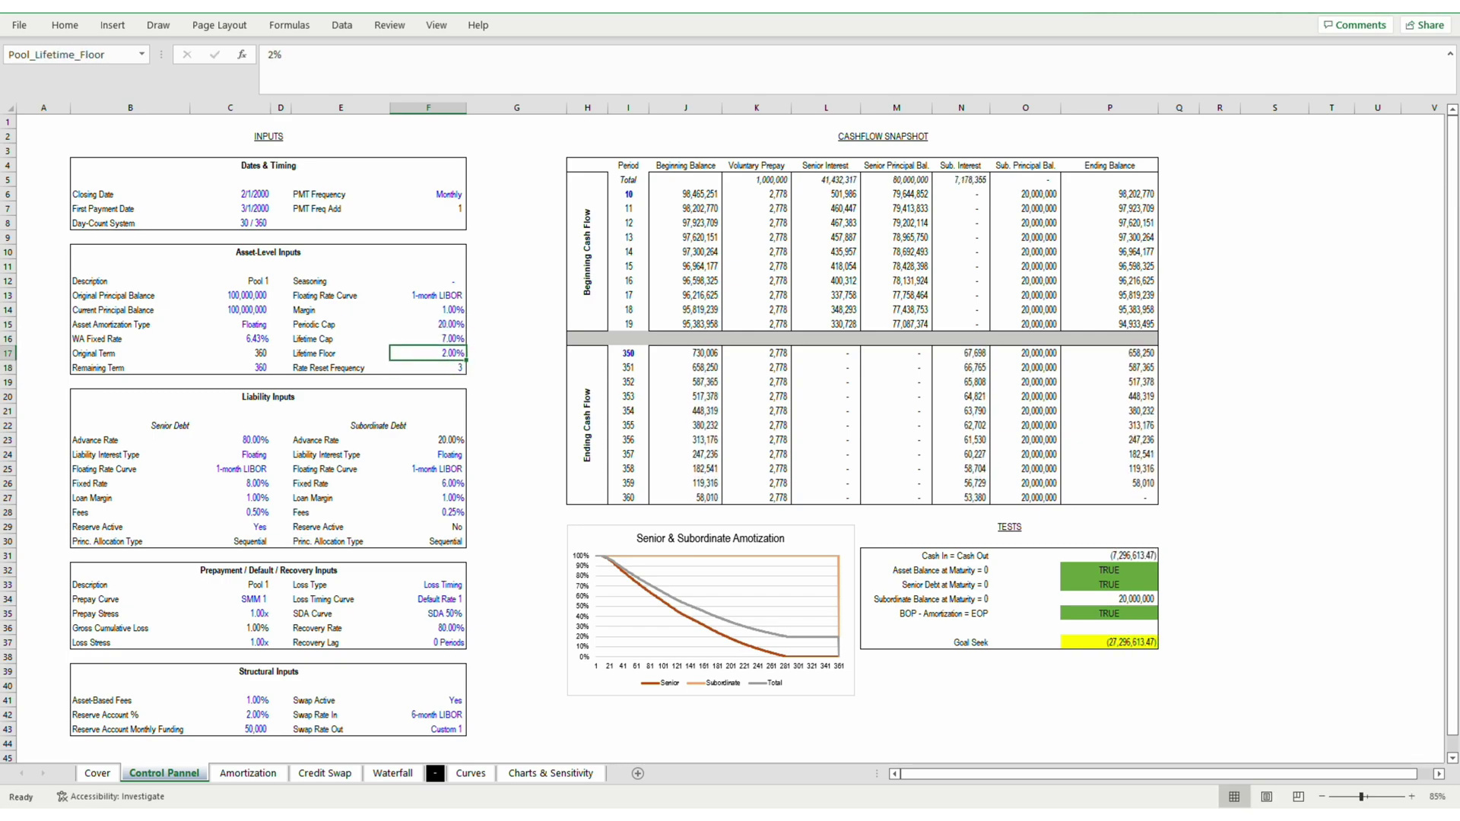
{"action": "key", "text": "Up"}
{"action": "type", "text": "0.2"}
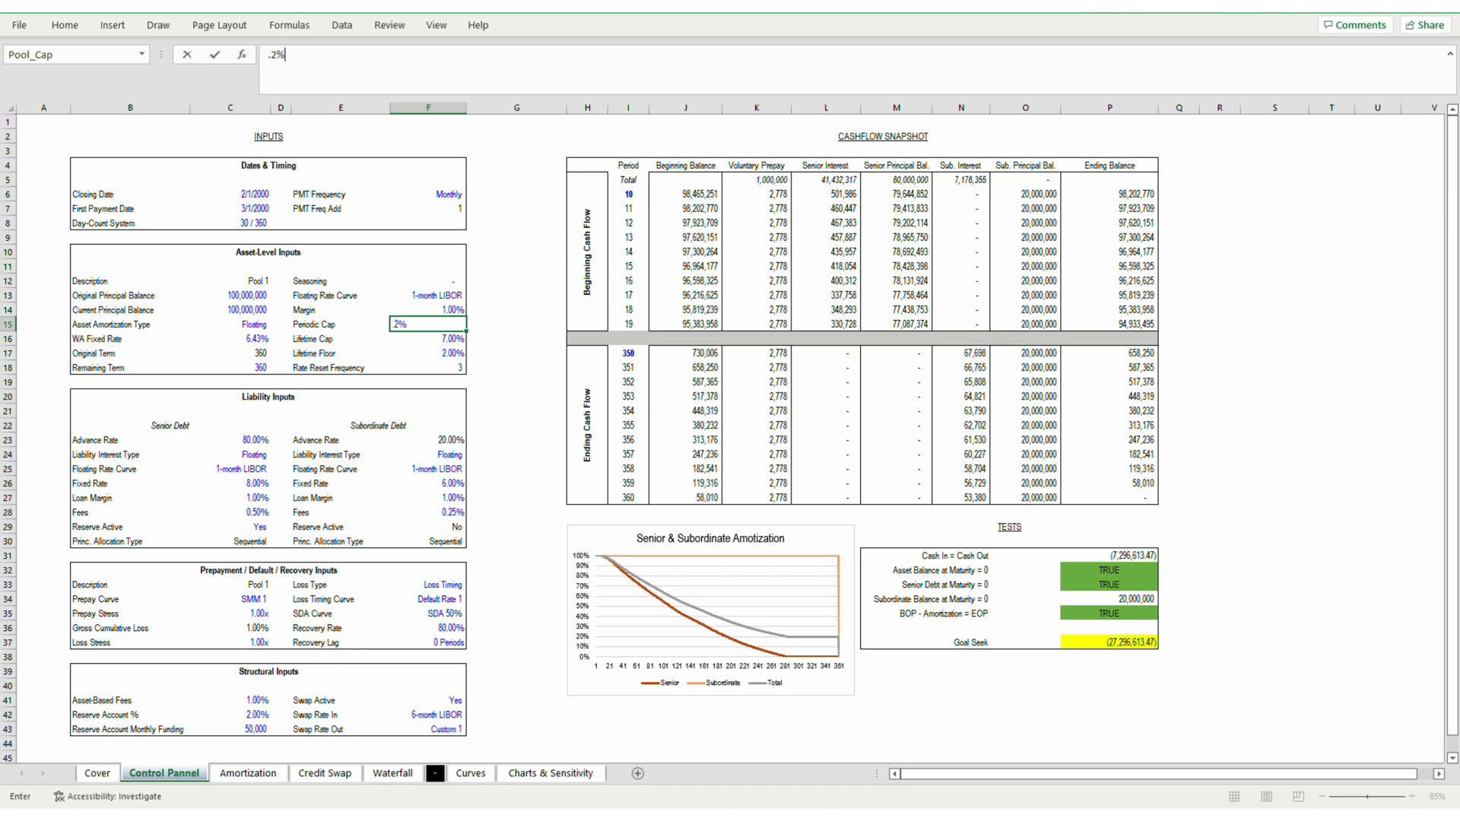
{"action": "key", "text": "Return"}
Enter 1 in the Rate Reset Frequency input.
{"action": "key", "text": "Down"}
{"action": "key", "text": "Down"}
{"action": "type", "text": "1"}
{"action": "key", "text": "Return"}
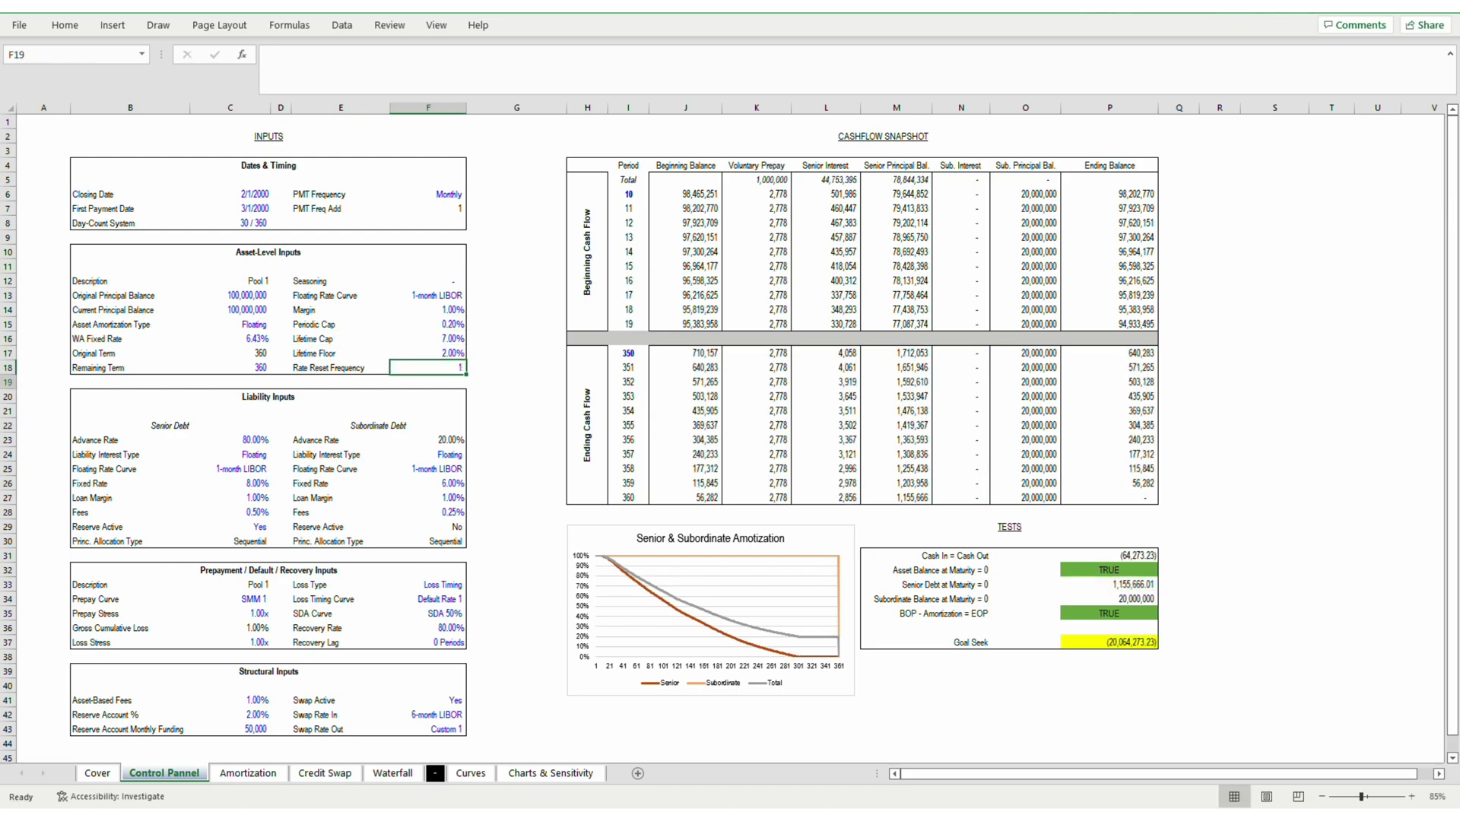
{"action": "key", "text": "Up"}
Select the Amortization interest rates for periods 32 through 41.
{"action": "key", "text": "ctrl+Page_Down"}
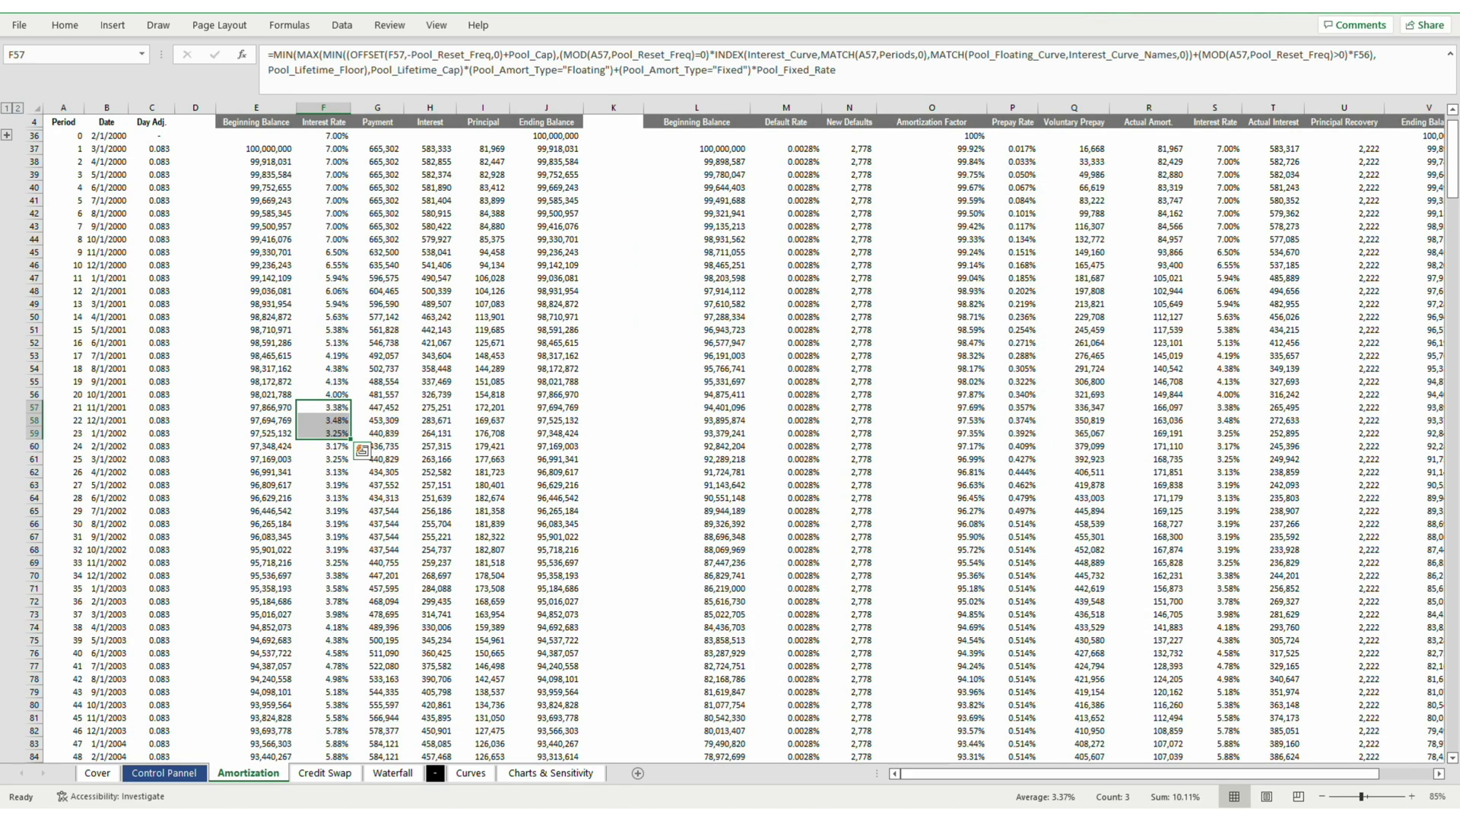
{"action": "key", "text": "Down"}
{"action": "key", "text": "Down"}
{"action": "key", "text": "Down"}
{"action": "key", "text": "Down"}
{"action": "key", "text": "Down"}
{"action": "key", "text": "Down"}
{"action": "key", "text": "Down"}
{"action": "key", "text": "Down"}
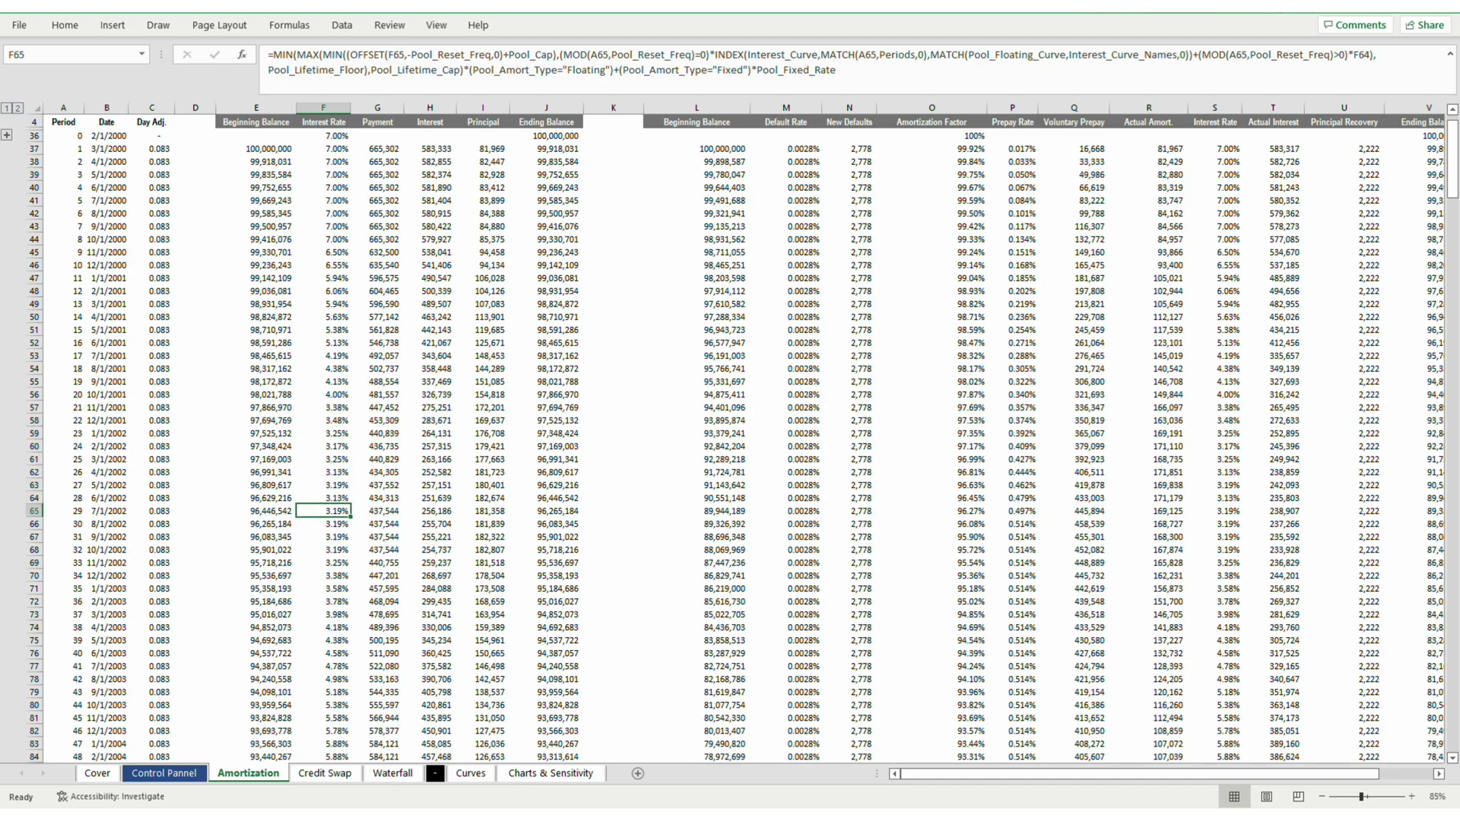
{"action": "key", "text": "Down"}
{"action": "key", "text": "Down"}
{"action": "key", "text": "Down"}
{"action": "key", "text": "shift+Down"}
{"action": "key", "text": "shift+Down"}
{"action": "key", "text": "shift+Down"}
{"action": "key", "text": "shift+Down"}
{"action": "key", "text": "shift+Down"}
{"action": "key", "text": "shift+Down"}
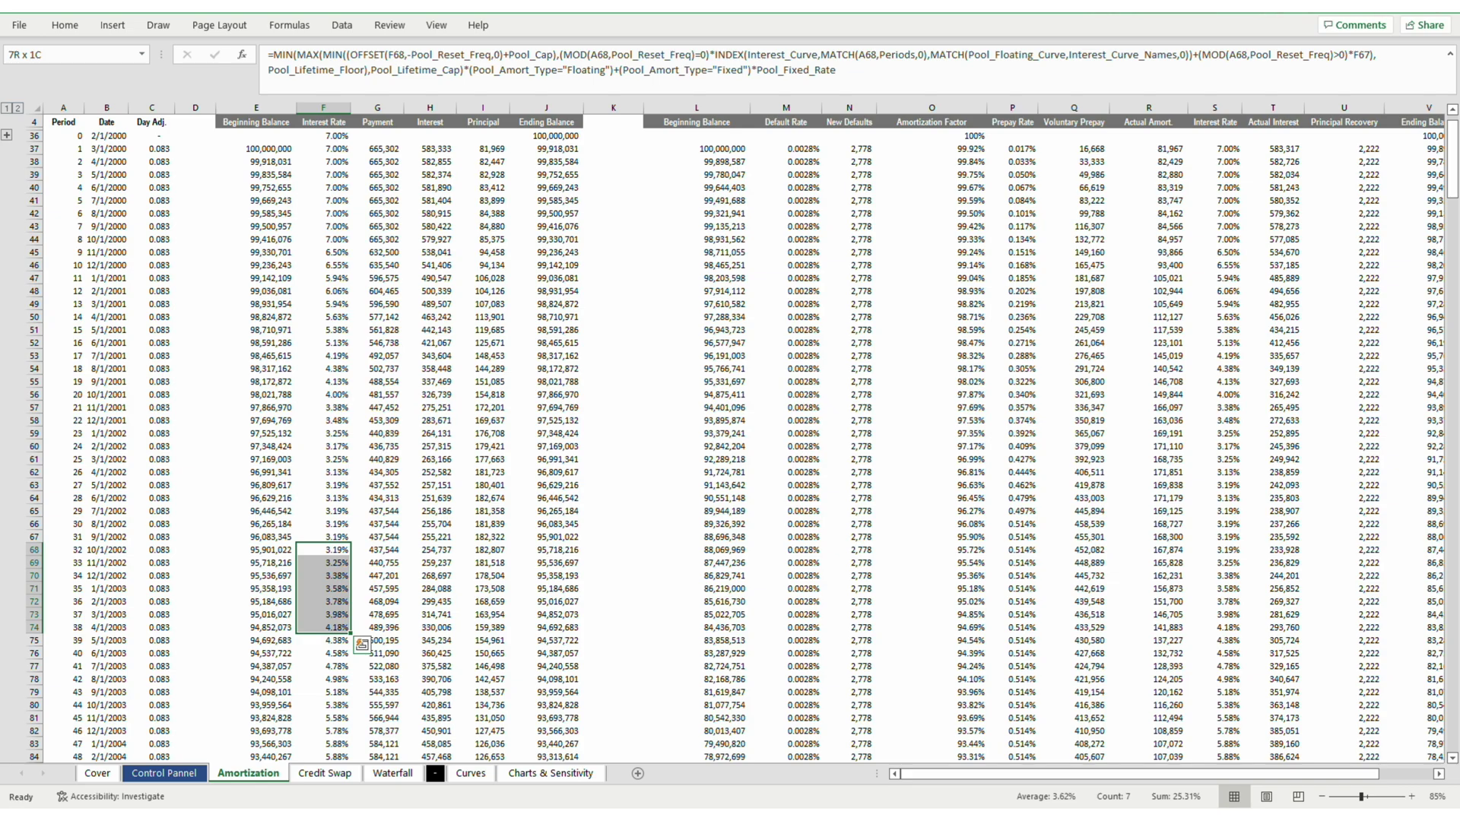
{"action": "key", "text": "shift+Down"}
{"action": "key", "text": "shift+Down"}
{"action": "key", "text": "shift+Down"}
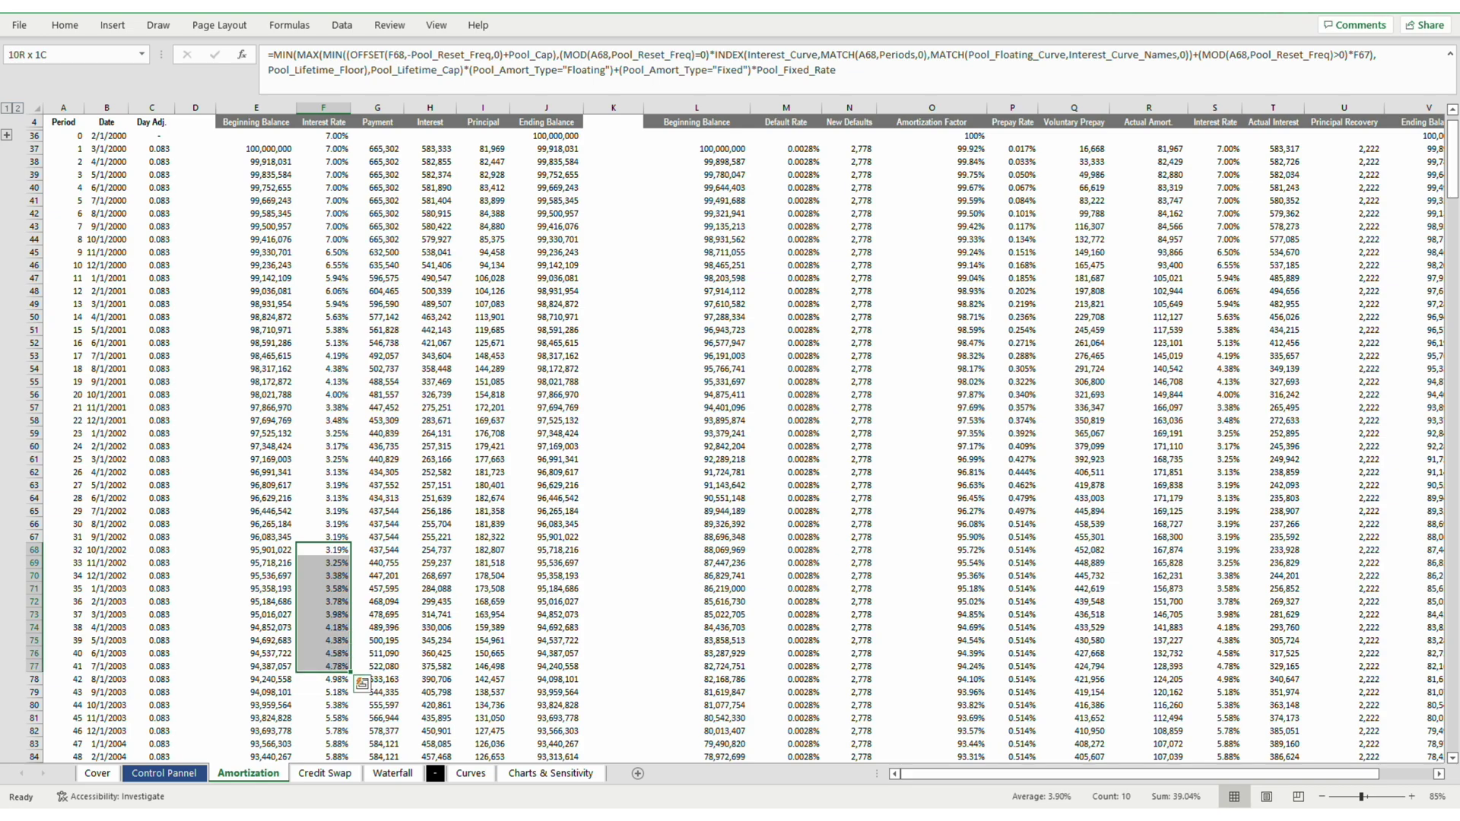
Select interest rates F68:F79 on Amortization to check how they step.
{"action": "key", "text": "ctrl+Page_Up"}
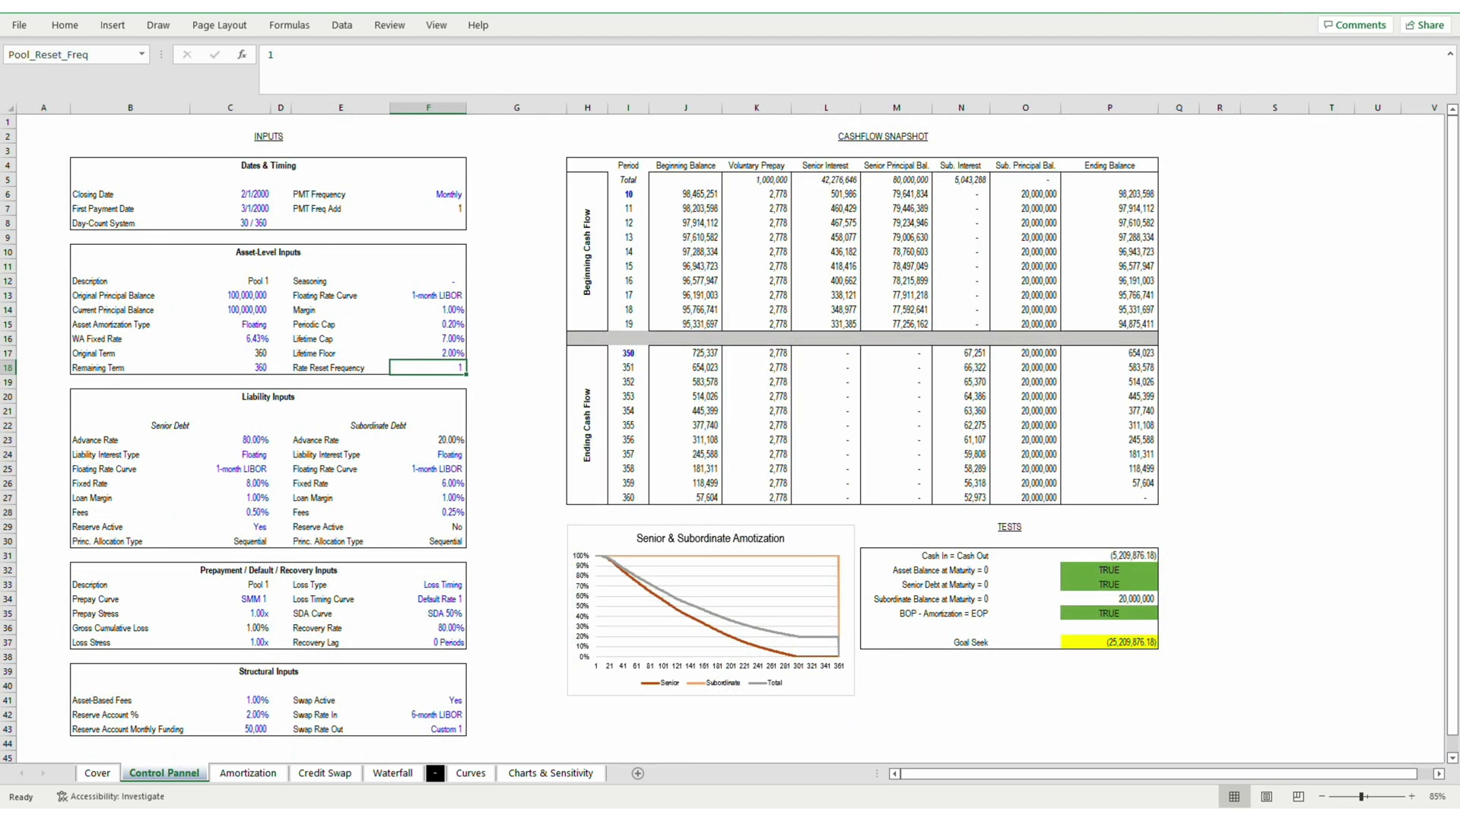
{"action": "key", "text": "ctrl+Page_Down"}
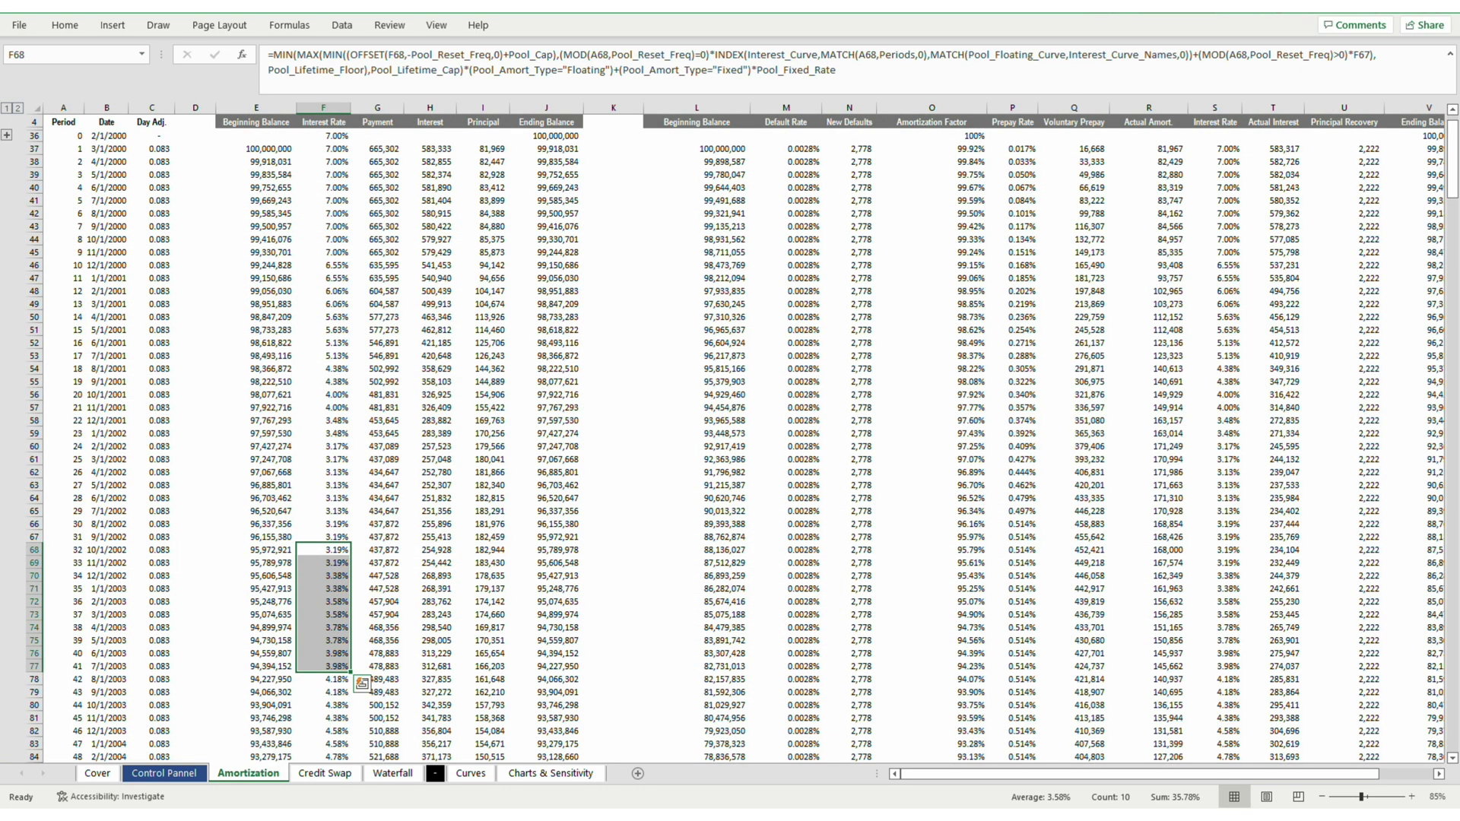
{"action": "key", "text": "Up"}
{"action": "key", "text": "Down"}
{"action": "key", "text": "shift+Down"}
{"action": "key", "text": "shift+Down"}
{"action": "key", "text": "shift+Down"}
{"action": "key", "text": "shift+Down"}
{"action": "key", "text": "shift+Down"}
{"action": "key", "text": "shift+Down"}
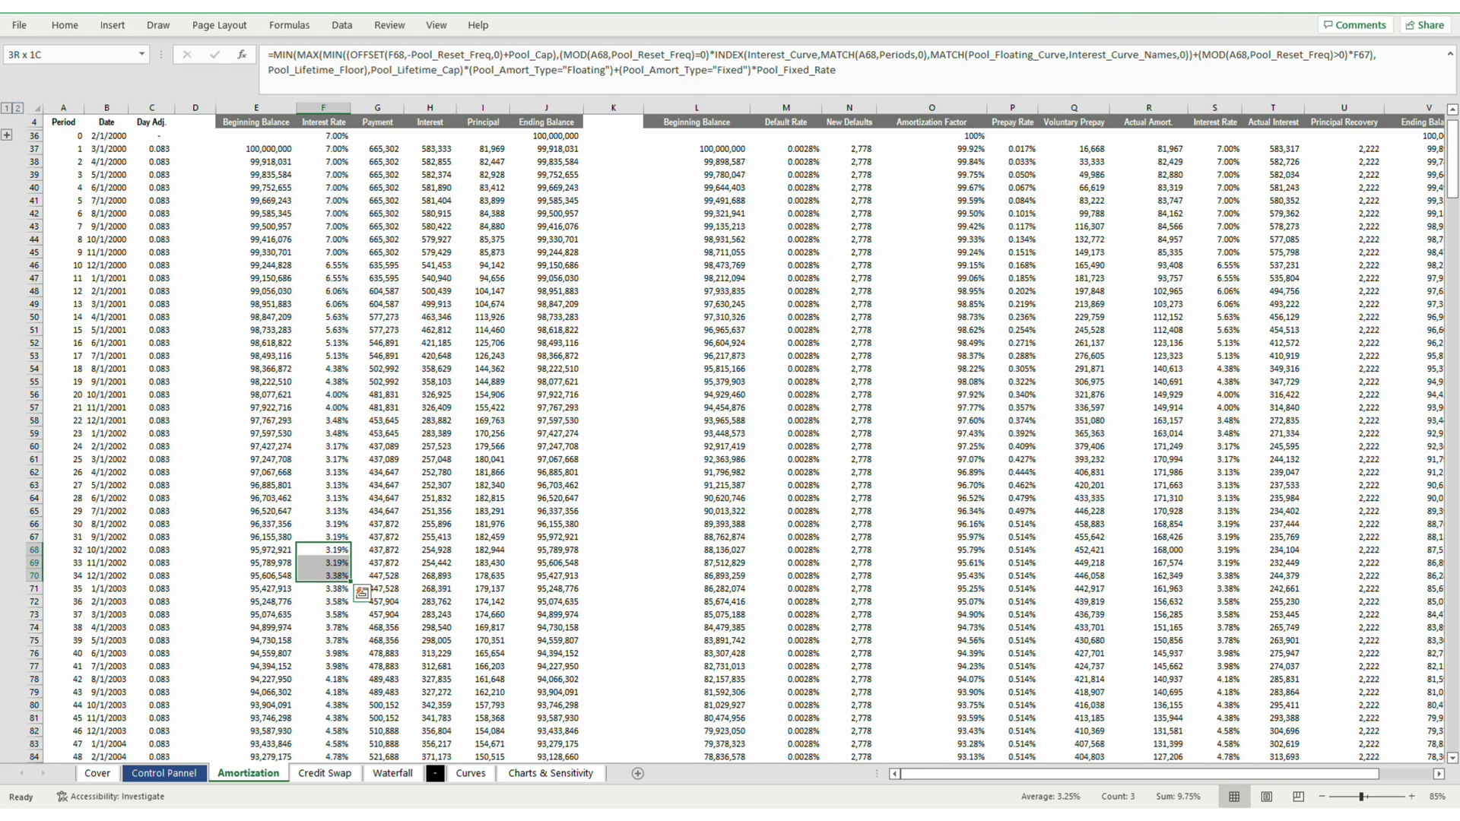
{"action": "key", "text": "shift+Down"}
{"action": "key", "text": "shift+Down"}
{"action": "key", "text": "shift+Down"}
{"action": "key", "text": "shift+Down"}
{"action": "key", "text": "shift+Down"}
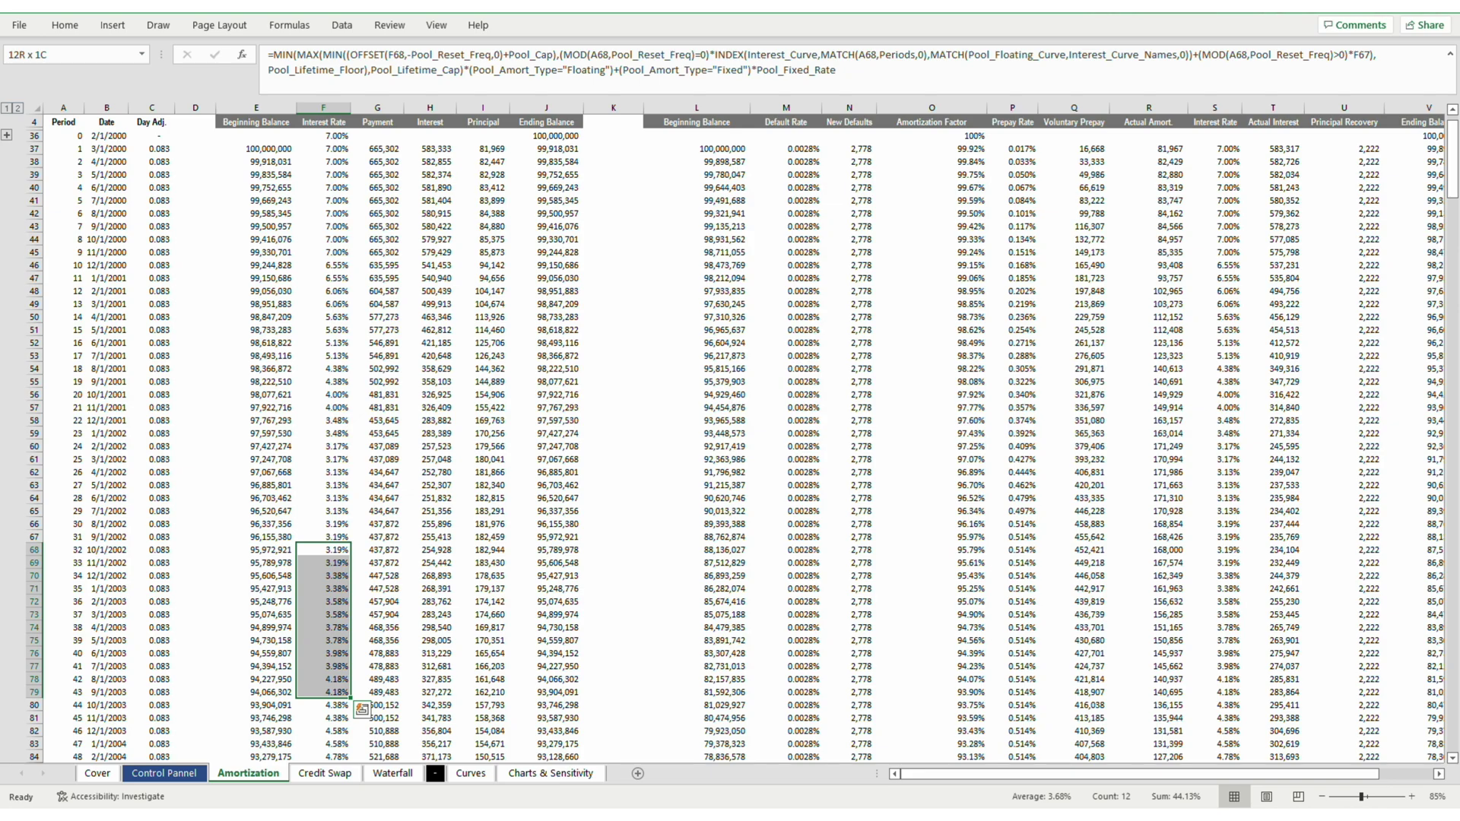
{"action": "key", "text": "ctrl+bracketleft"}
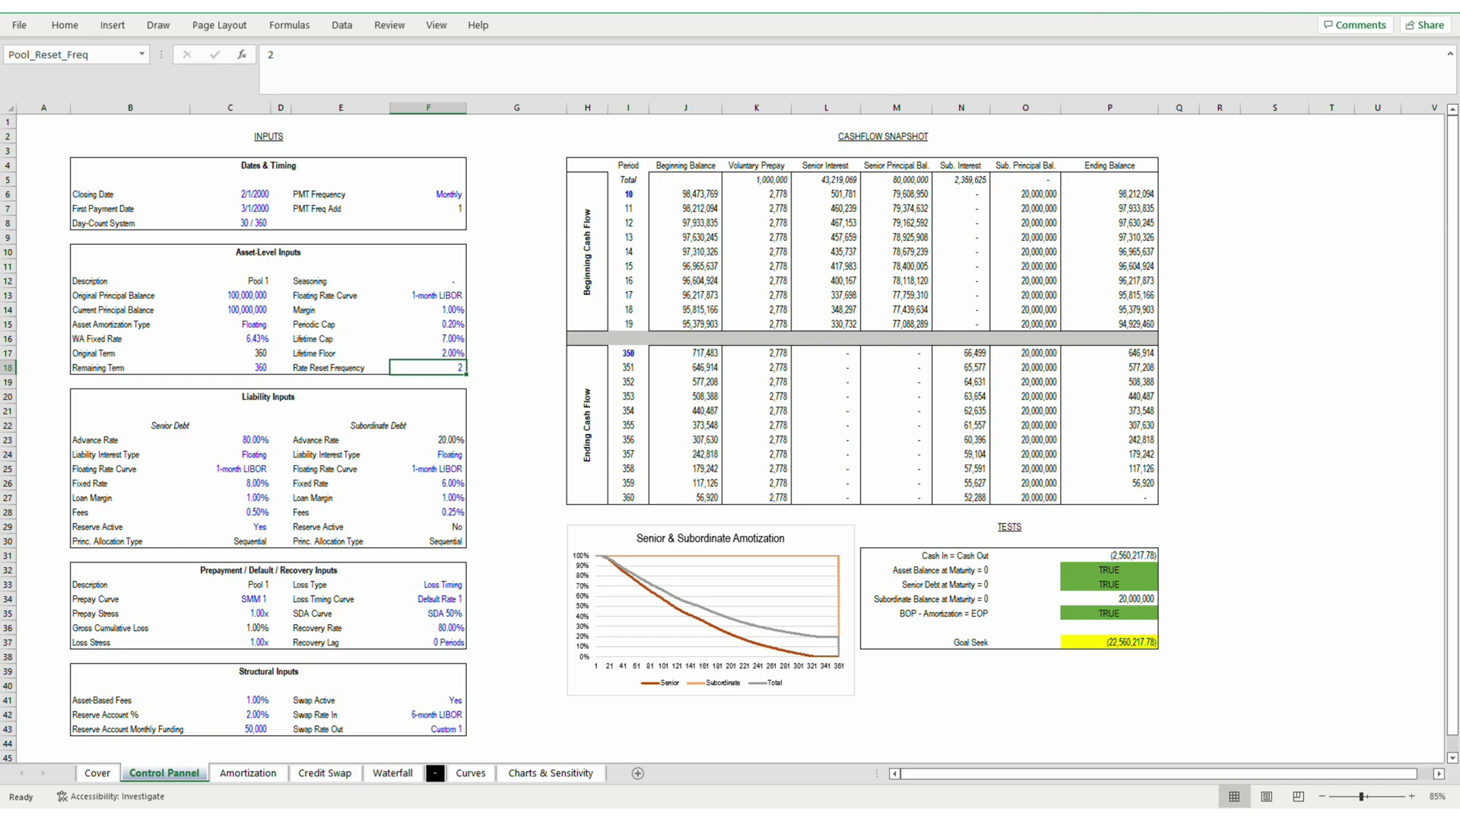
Set the rate reset frequency to 1 and the periodic cap to 1%.
{"action": "type", "text": "1"}
{"action": "key", "text": "Up"}
{"action": "key", "text": "Up"}
{"action": "key", "text": "Up"}
{"action": "type", "text": "1%"}
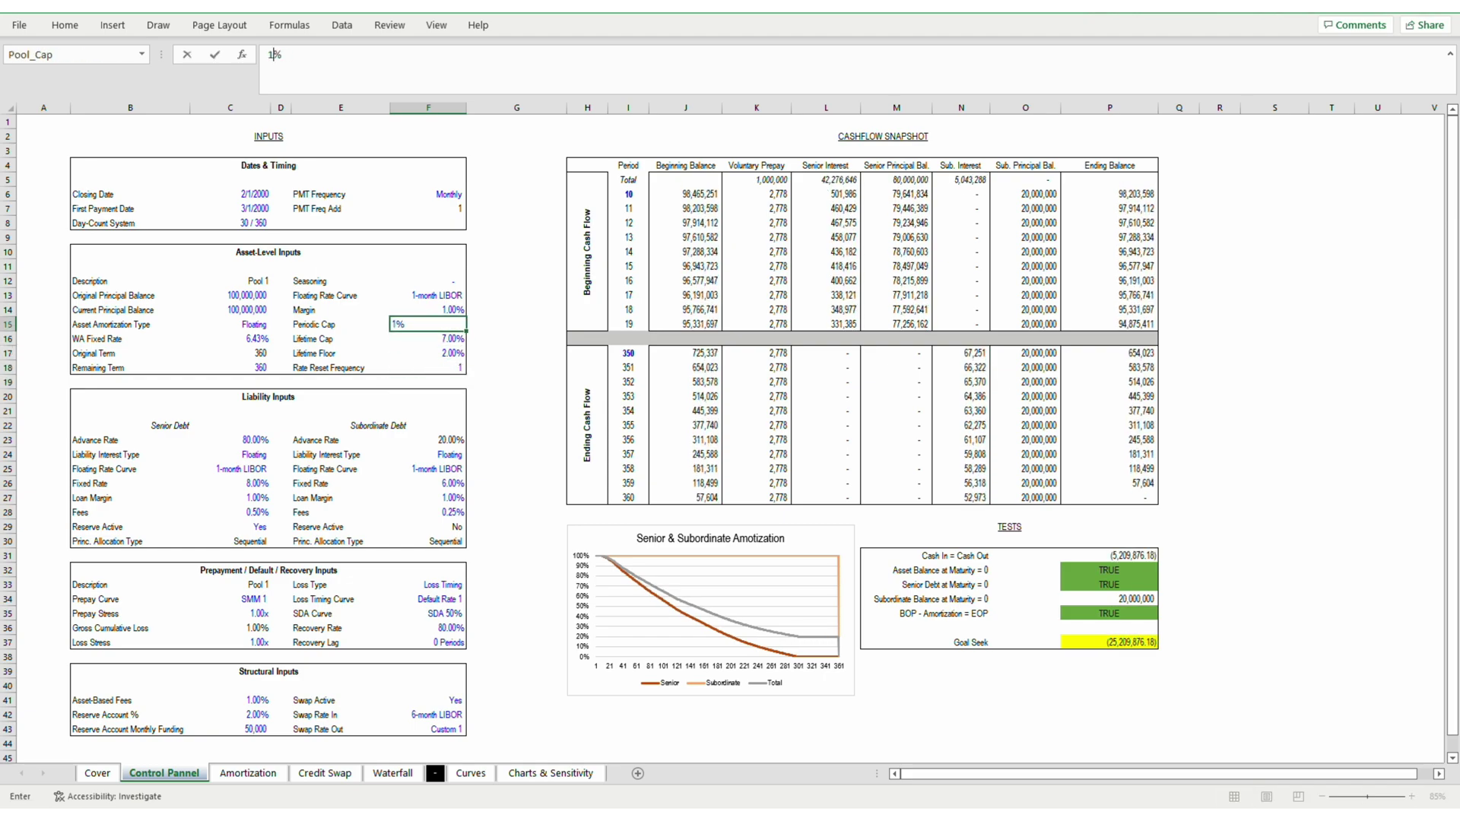
{"action": "key", "text": "Return"}
{"action": "key", "text": "Up"}
{"action": "key", "text": "Up"}
{"action": "key", "text": "Up"}
Try 3-month then 6-month LIBOR as the floating curve, settling on 3-month LIBOR.
{"action": "key", "text": "alt+Down"}
{"action": "key", "text": "Down"}
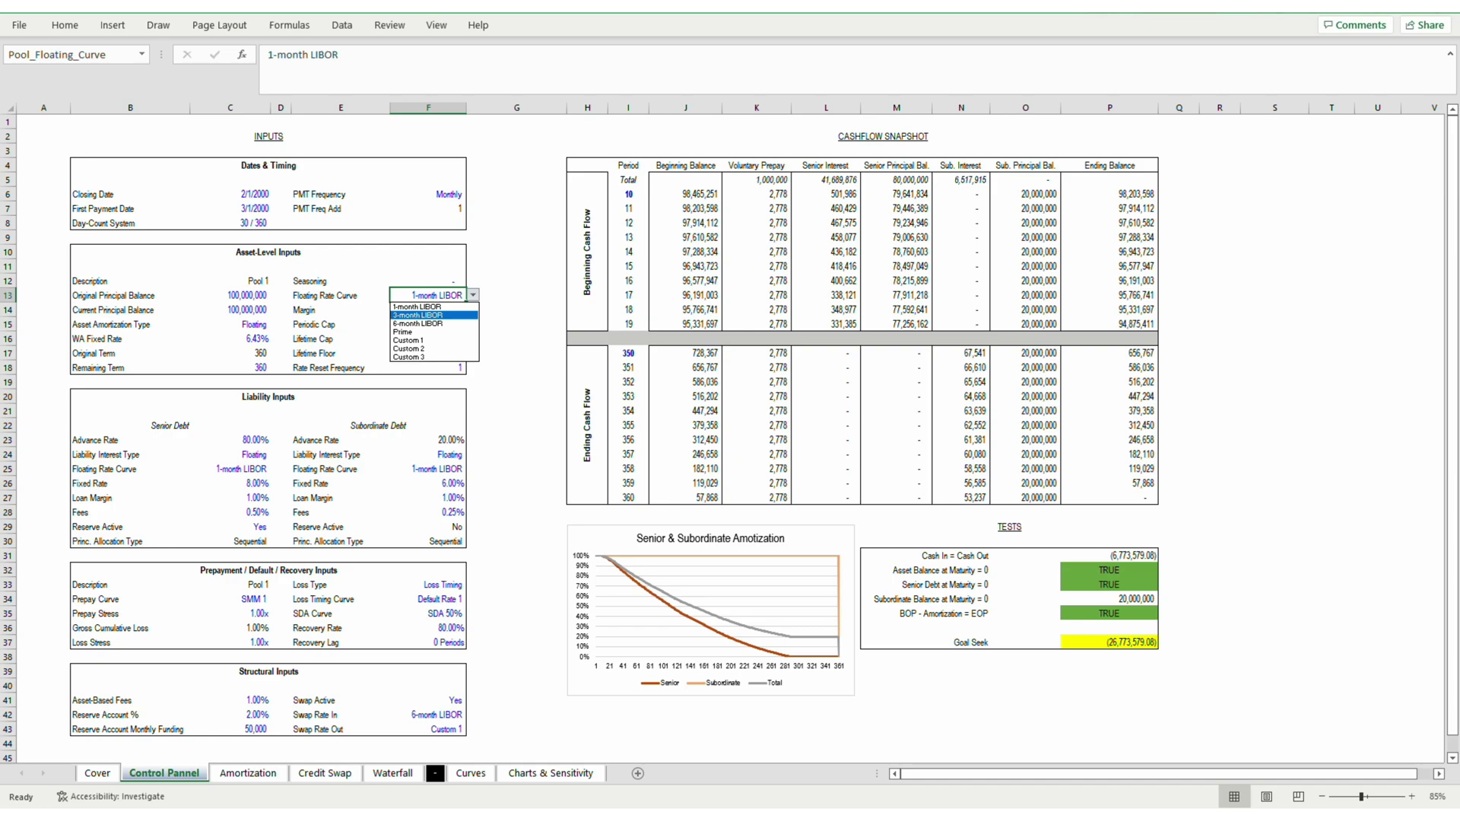
{"action": "key", "text": "Return"}
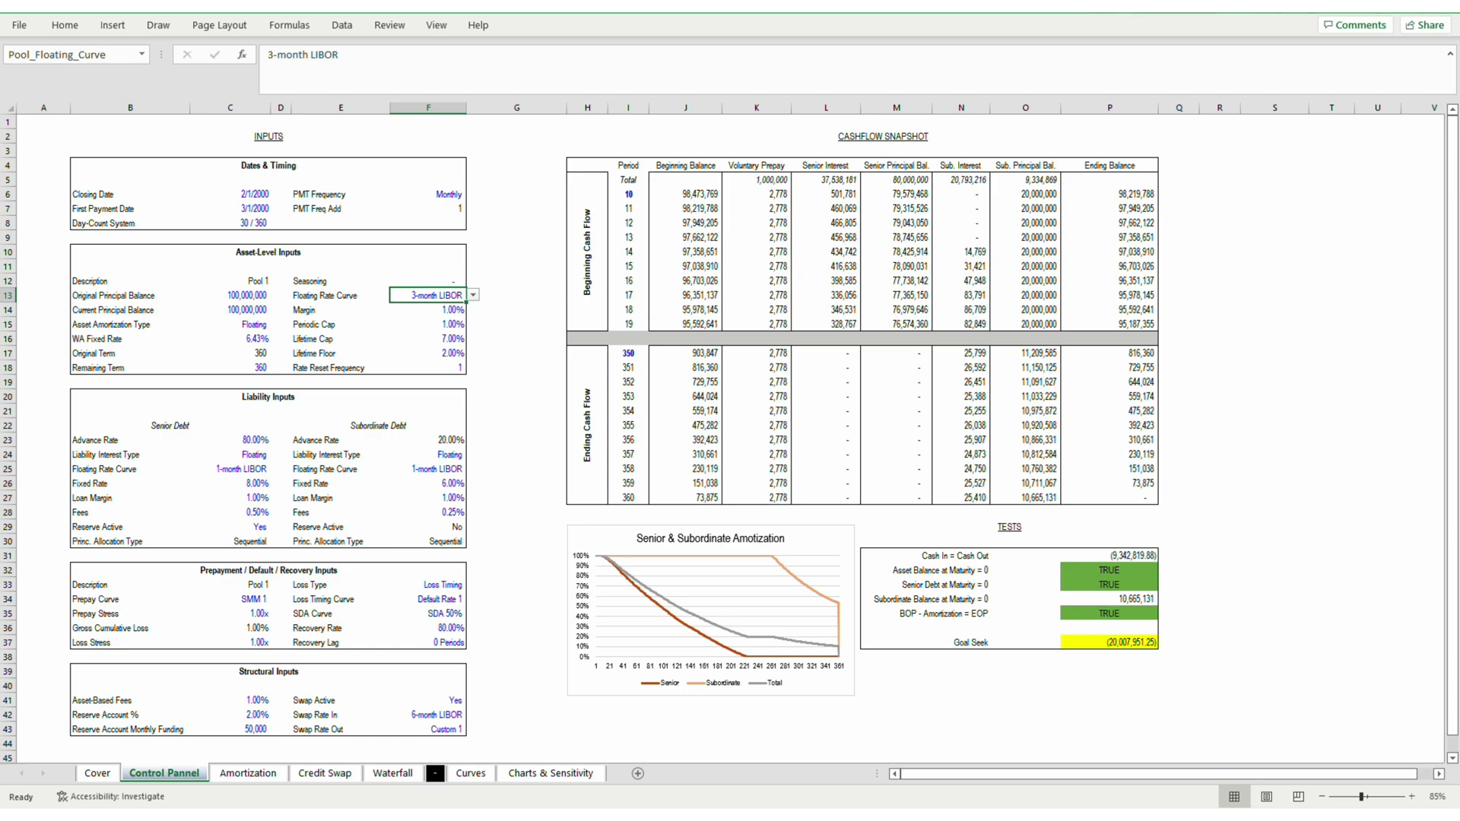
{"action": "key", "text": "alt+Down"}
{"action": "key", "text": "Down"}
{"action": "key", "text": "Down"}
{"action": "key", "text": "Return"}
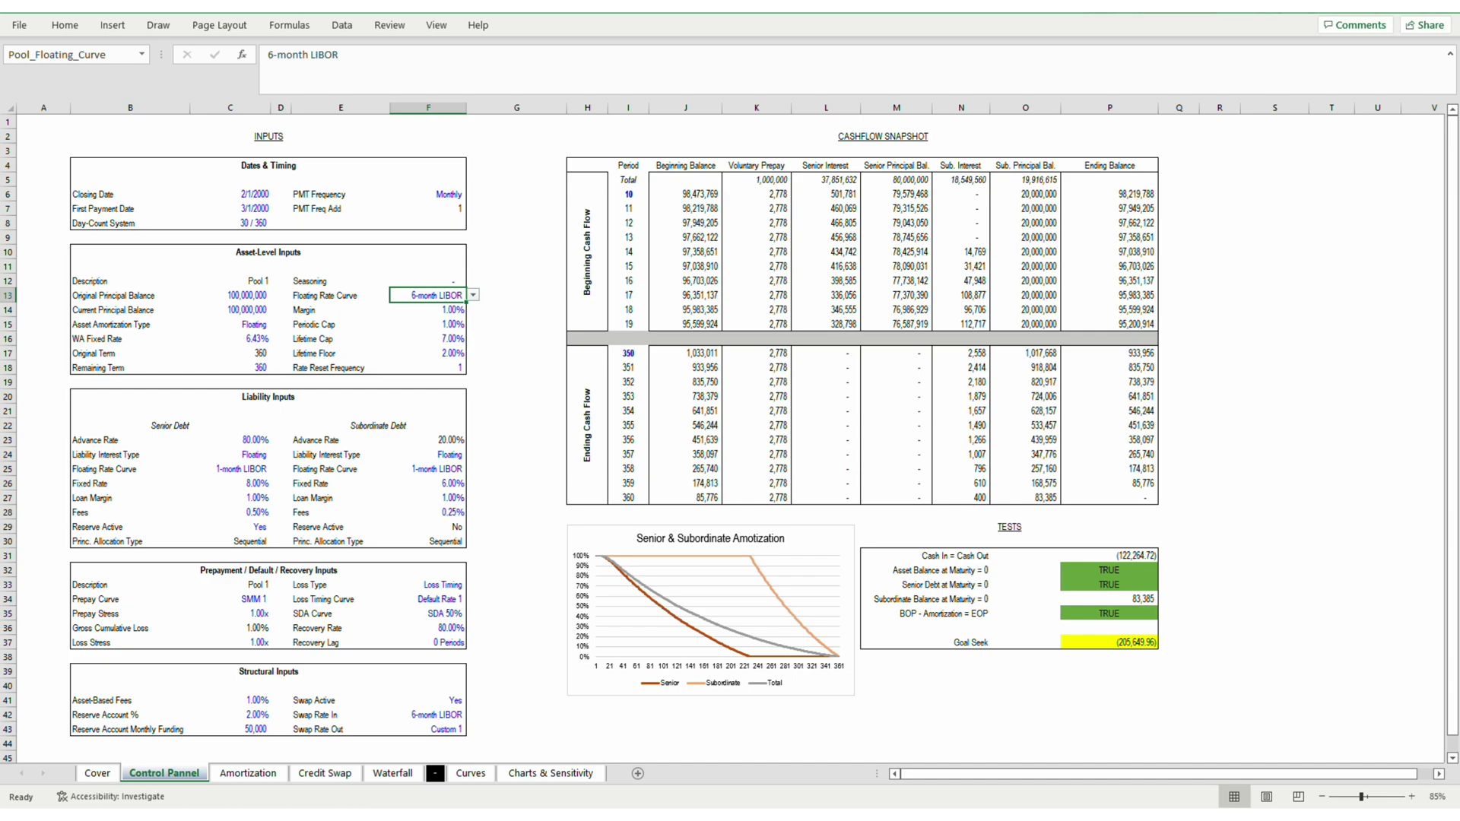
{"action": "key", "text": "alt+Down"}
{"action": "key", "text": "Down"}
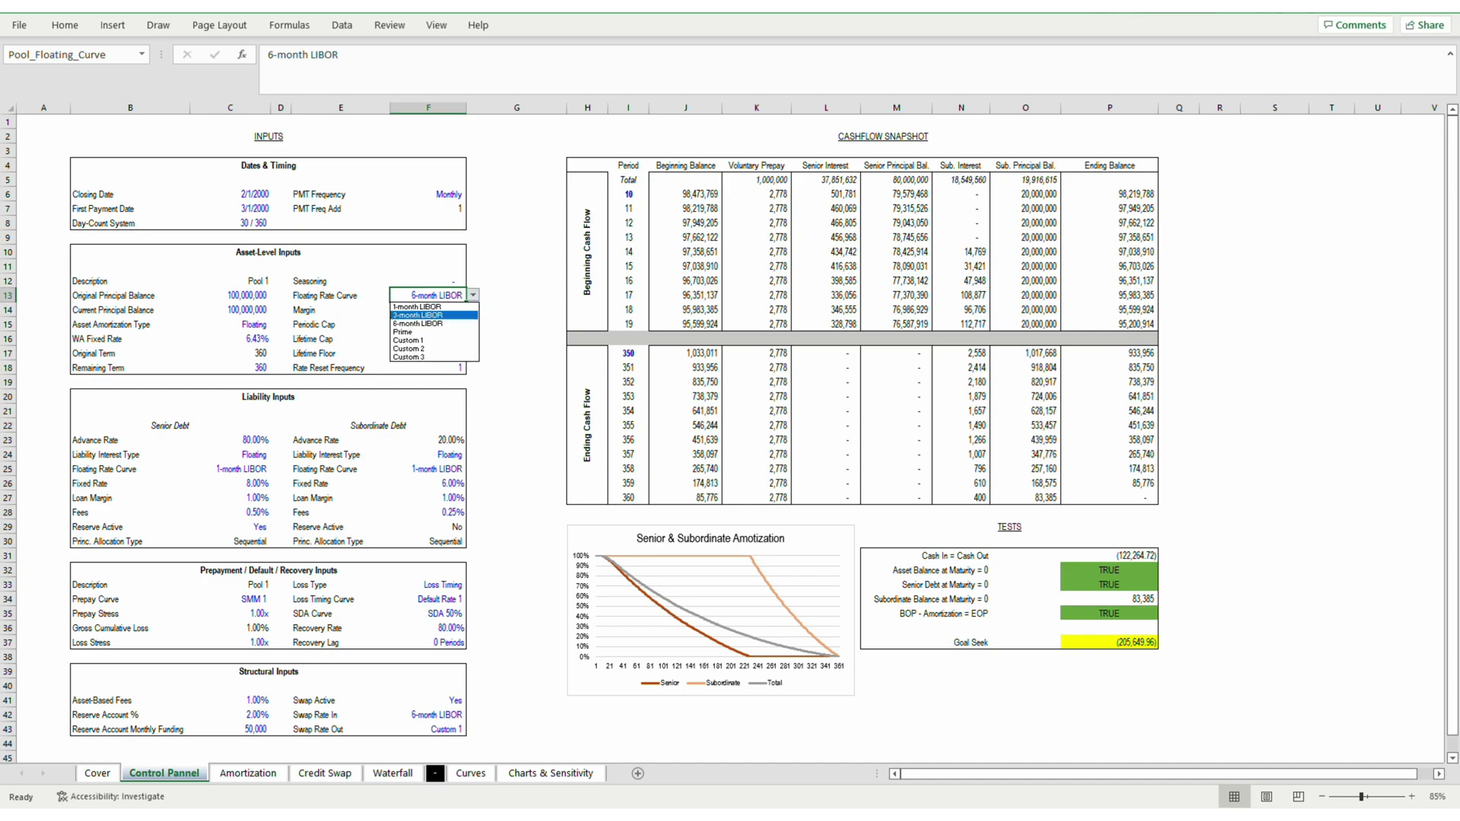
{"action": "key", "text": "Return"}
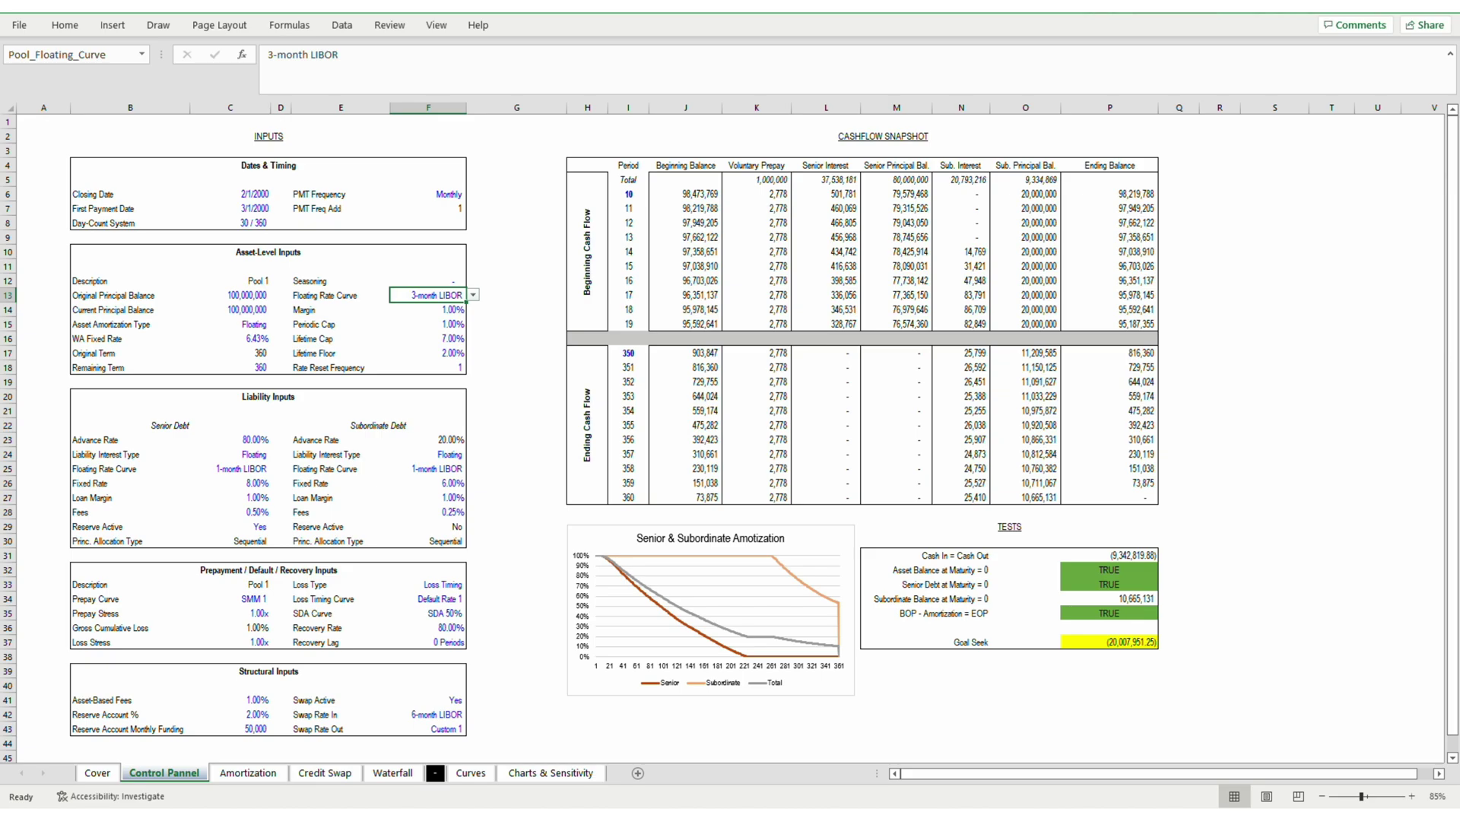
On Waterfall, move across row 226 to the subordinate balance and Note Interest Rate.
{"action": "key", "text": "ctrl+Page_Down"}
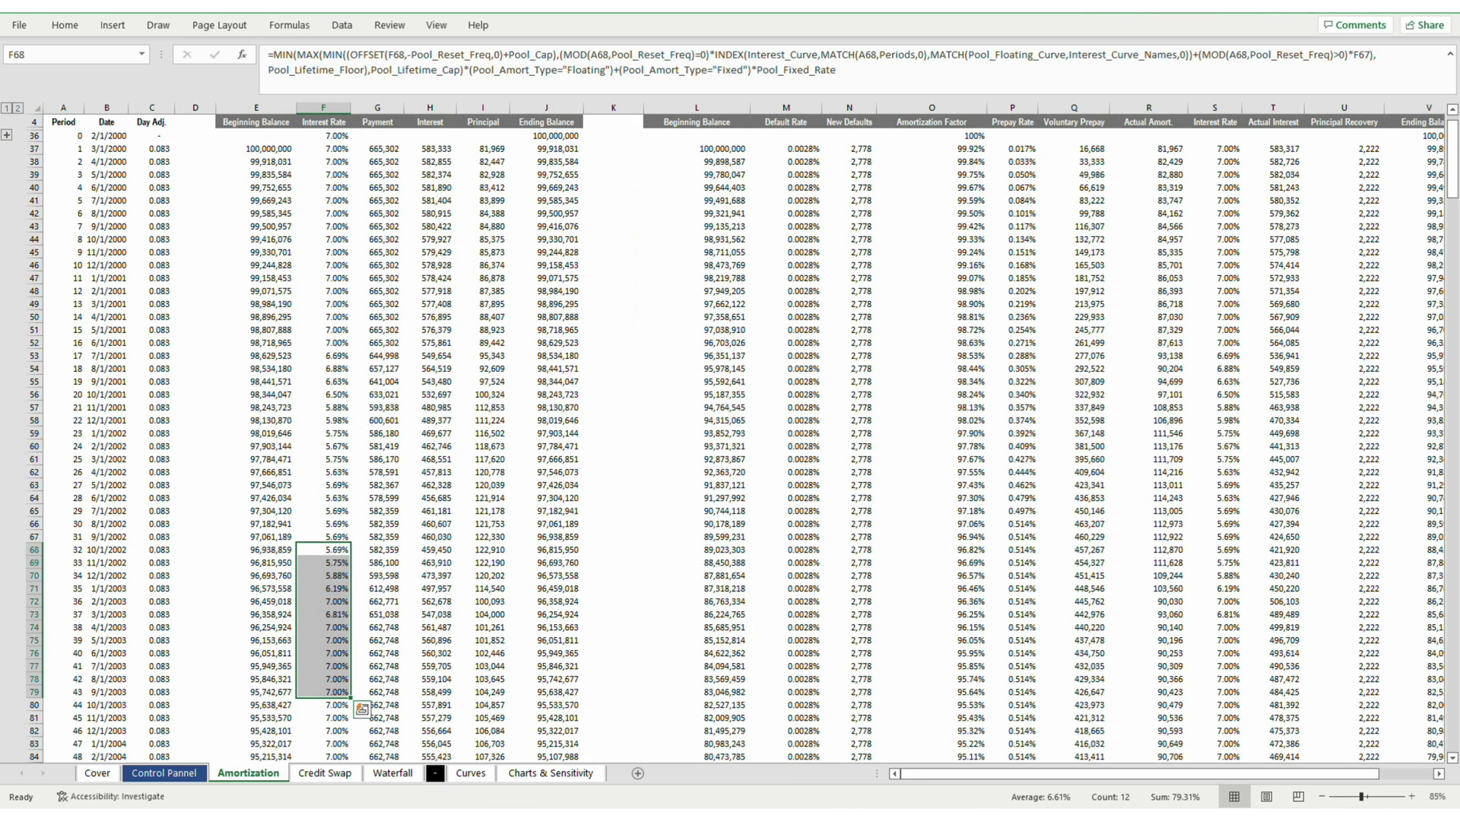
{"action": "key", "text": "ctrl+Page_Down"}
{"action": "key", "text": "ctrl+Page_Down"}
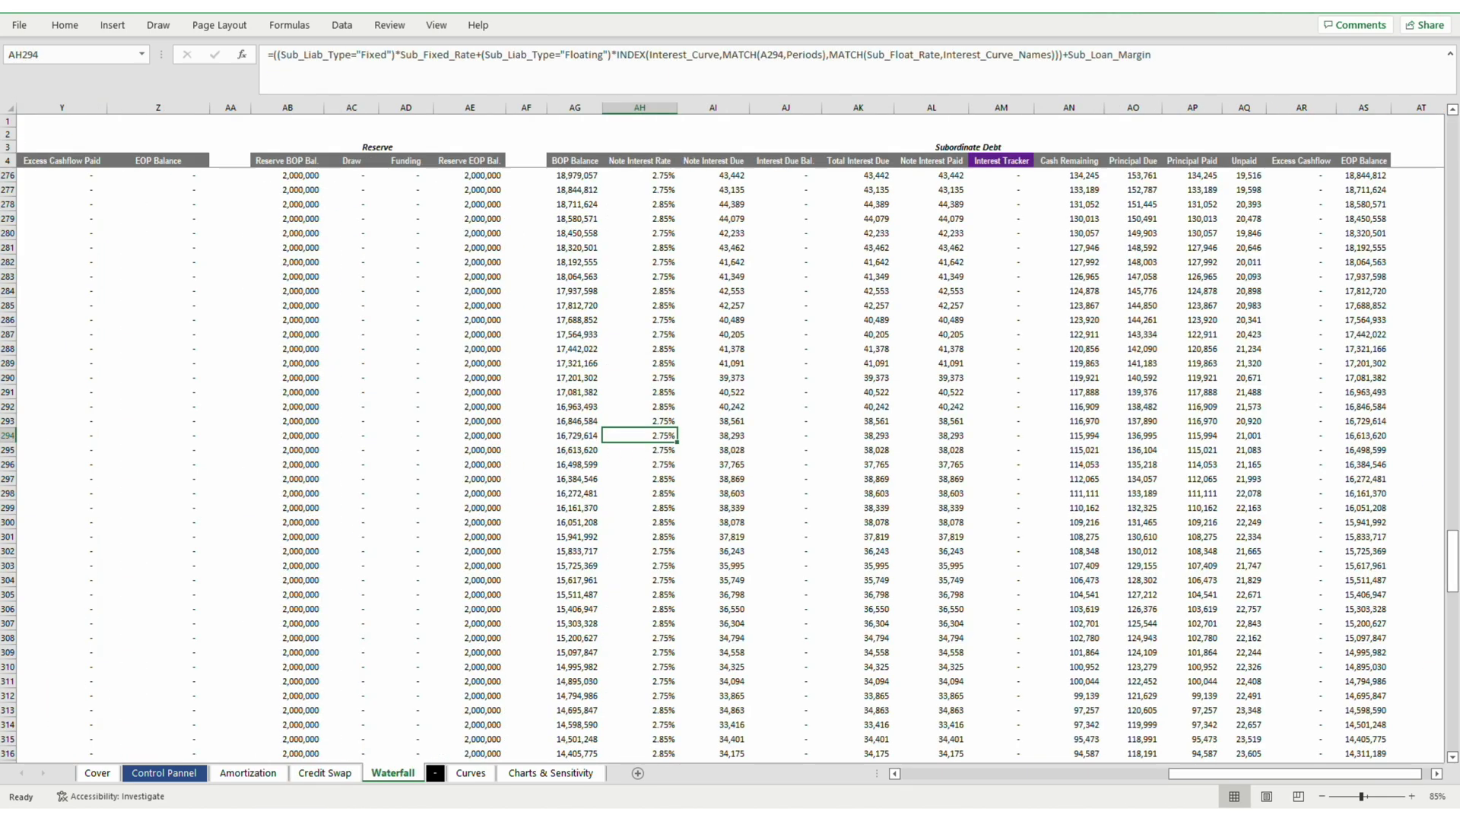
{"action": "key", "text": "Left"}
{"action": "key", "text": "Left"}
{"action": "key", "text": "Left"}
{"action": "key", "text": "Left"}
{"action": "key", "text": "Left"}
{"action": "key", "text": "Left"}
{"action": "key", "text": "Left"}
{"action": "key", "text": "Left"}
{"action": "key", "text": "Left"}
{"action": "key", "text": "Left"}
{"action": "key", "text": "Left"}
{"action": "key", "text": "Left"}
{"action": "key", "text": "Left"}
{"action": "key", "text": "Left"}
{"action": "key", "text": "Left"}
{"action": "key", "text": "Left"}
{"action": "key", "text": "Left"}
{"action": "key", "text": "Left"}
{"action": "key", "text": "Left"}
{"action": "key", "text": "Left"}
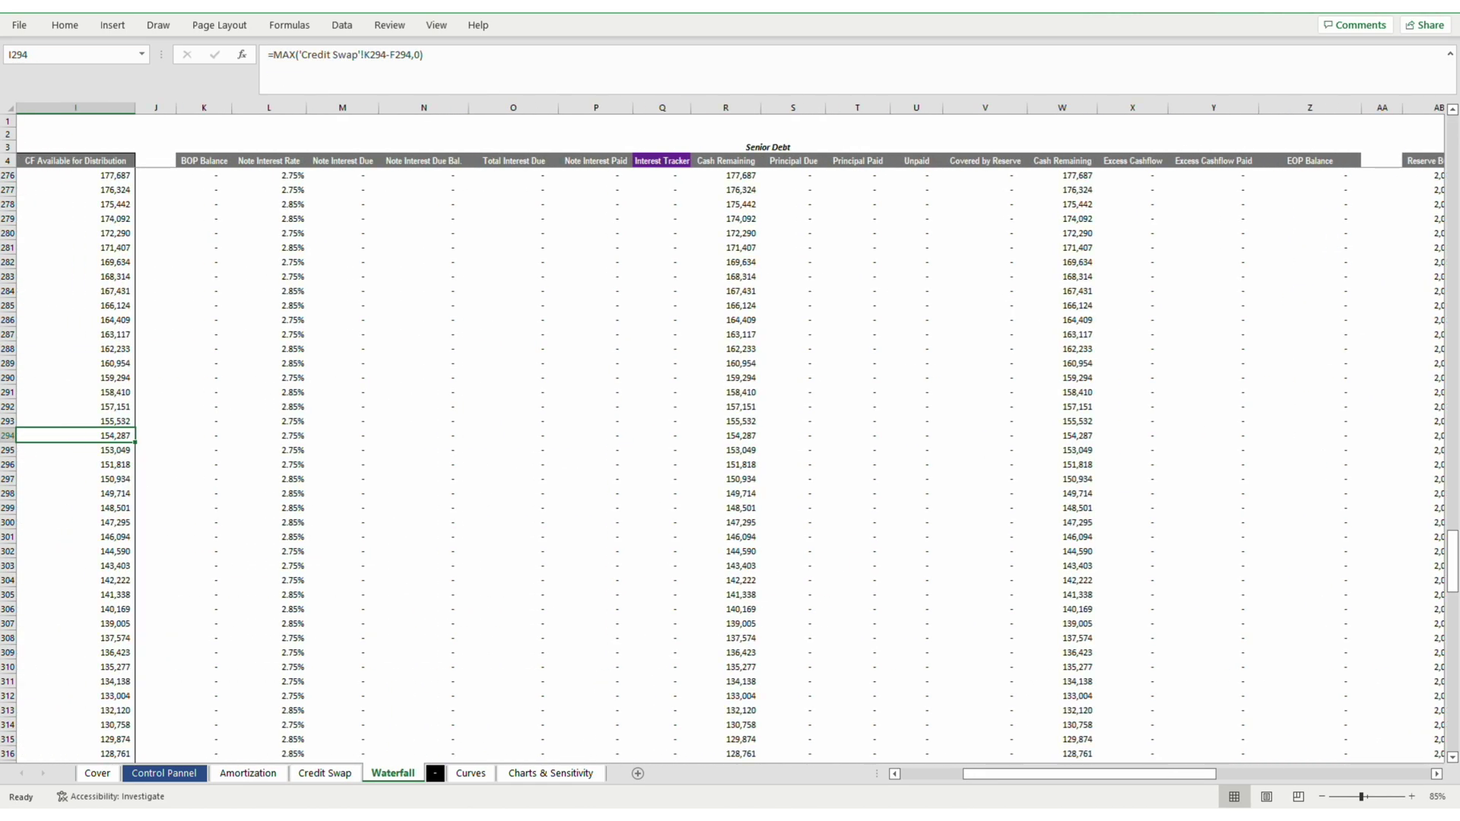
{"action": "key", "text": "Left"}
{"action": "key", "text": "Left"}
{"action": "key", "text": "Left"}
{"action": "key", "text": "Left"}
{"action": "key", "text": "Left"}
{"action": "key", "text": "Left"}
{"action": "key", "text": "Left"}
{"action": "key", "text": "Up"}
{"action": "key", "text": "Up"}
{"action": "key", "text": "Up"}
{"action": "key", "text": "Up"}
{"action": "key", "text": "Up"}
{"action": "key", "text": "Up"}
{"action": "key", "text": "Up"}
{"action": "key", "text": "Up"}
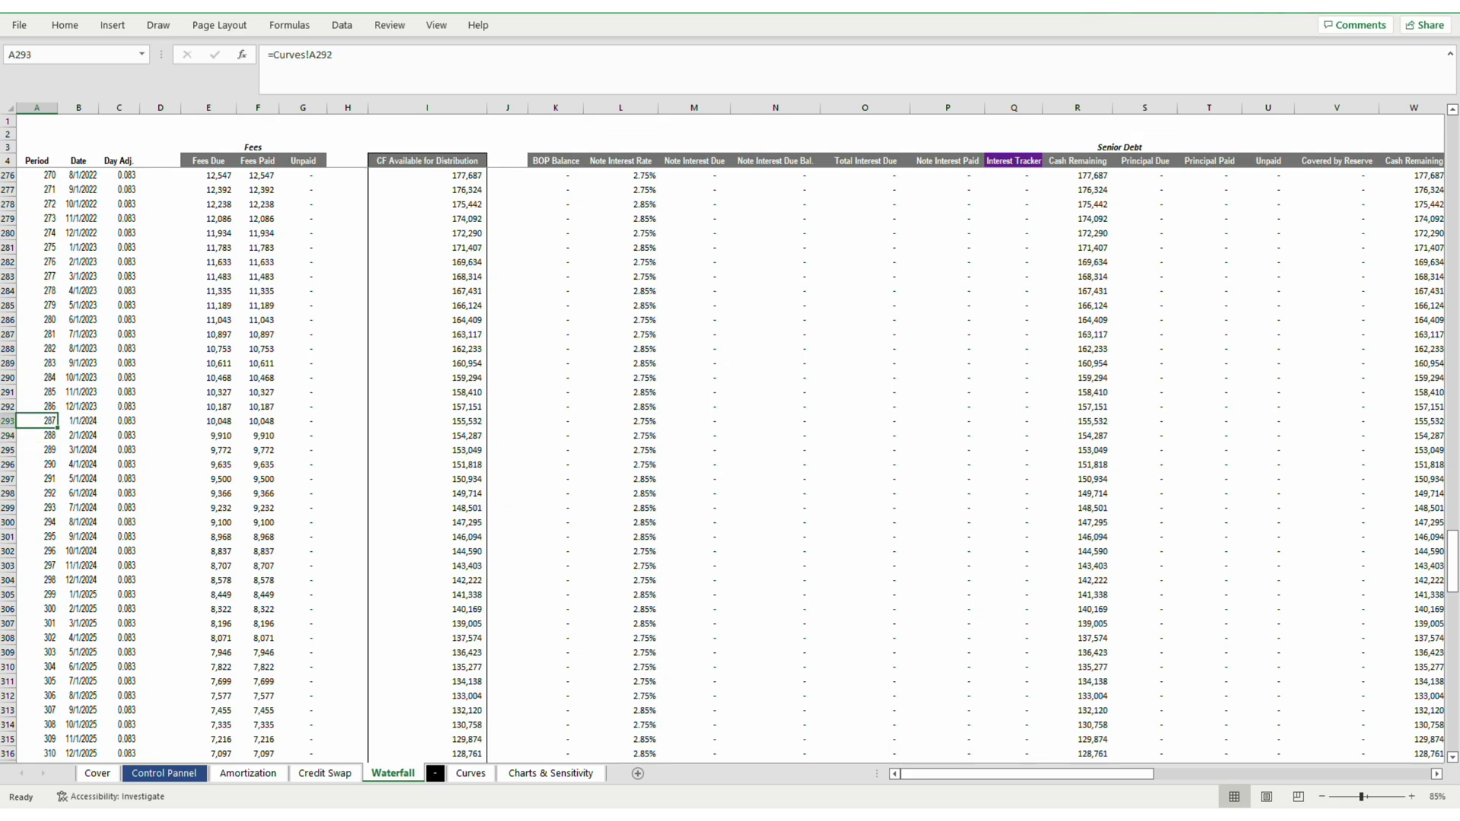
{"action": "key", "text": "Up"}
{"action": "key", "text": "Up"}
{"action": "key", "text": "Up"}
{"action": "key", "text": "Up"}
{"action": "key", "text": "Up"}
{"action": "key", "text": "Up"}
{"action": "key", "text": "Up"}
{"action": "key", "text": "Up"}
{"action": "key", "text": "Up"}
{"action": "key", "text": "Up"}
{"action": "key", "text": "Up"}
{"action": "key", "text": "Up"}
{"action": "key", "text": "Up"}
{"action": "key", "text": "Up"}
{"action": "key", "text": "Up"}
{"action": "key", "text": "Up"}
{"action": "key", "text": "Up"}
{"action": "key", "text": "Up"}
{"action": "key", "text": "Up"}
{"action": "key", "text": "Up"}
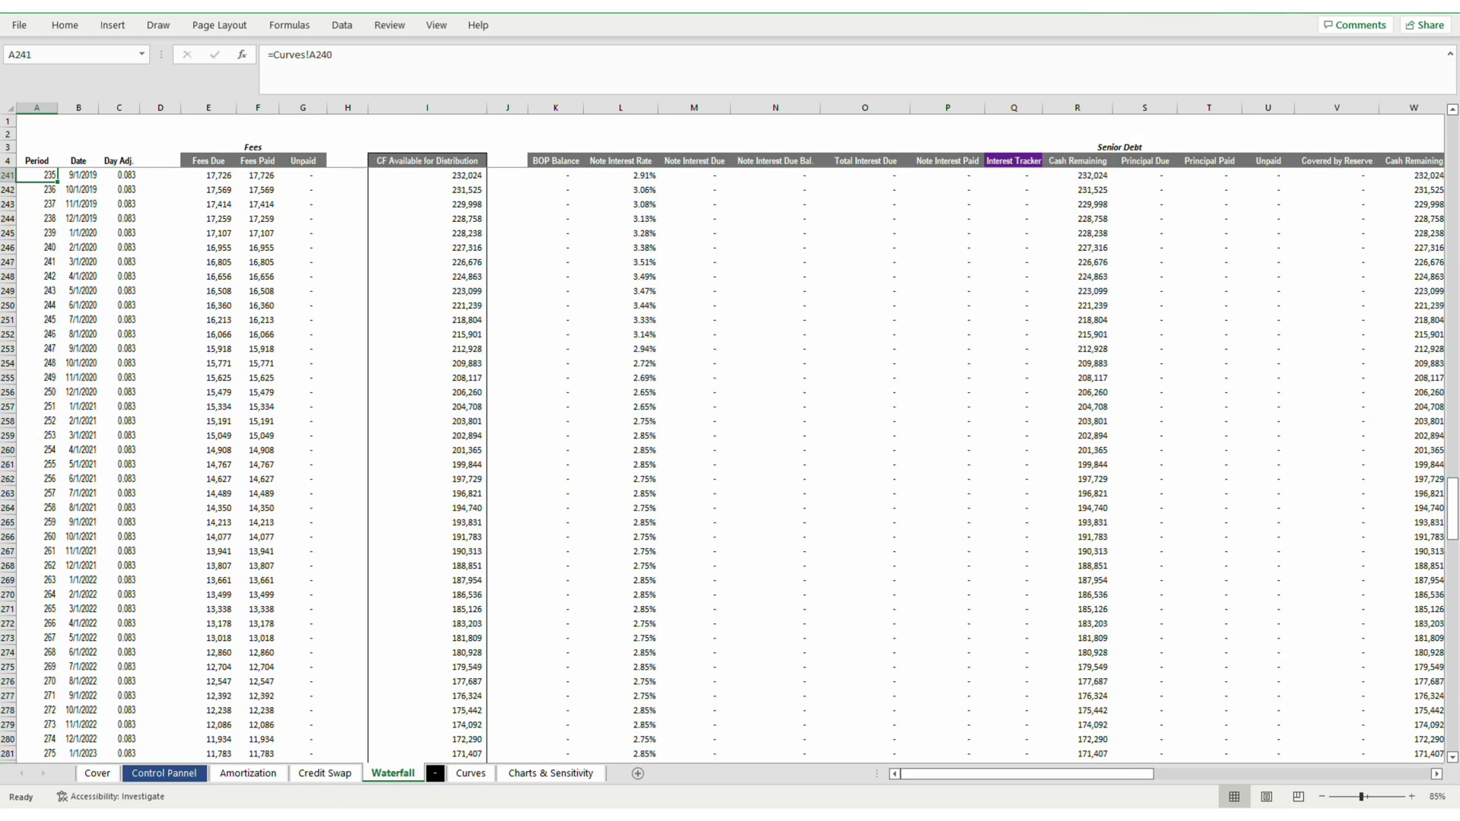
{"action": "key", "text": "Right"}
{"action": "key", "text": "Right"}
{"action": "key", "text": "Right"}
{"action": "key", "text": "Right"}
{"action": "key", "text": "Right"}
{"action": "key", "text": "Right"}
{"action": "key", "text": "Right"}
{"action": "key", "text": "Right"}
{"action": "key", "text": "Right"}
{"action": "key", "text": "Right"}
{"action": "key", "text": "Right"}
{"action": "key", "text": "Right"}
{"action": "key", "text": "Right"}
{"action": "key", "text": "Right"}
{"action": "key", "text": "Right"}
{"action": "key", "text": "Right"}
{"action": "key", "text": "Right"}
{"action": "key", "text": "Right"}
{"action": "key", "text": "Right"}
{"action": "key", "text": "Right"}
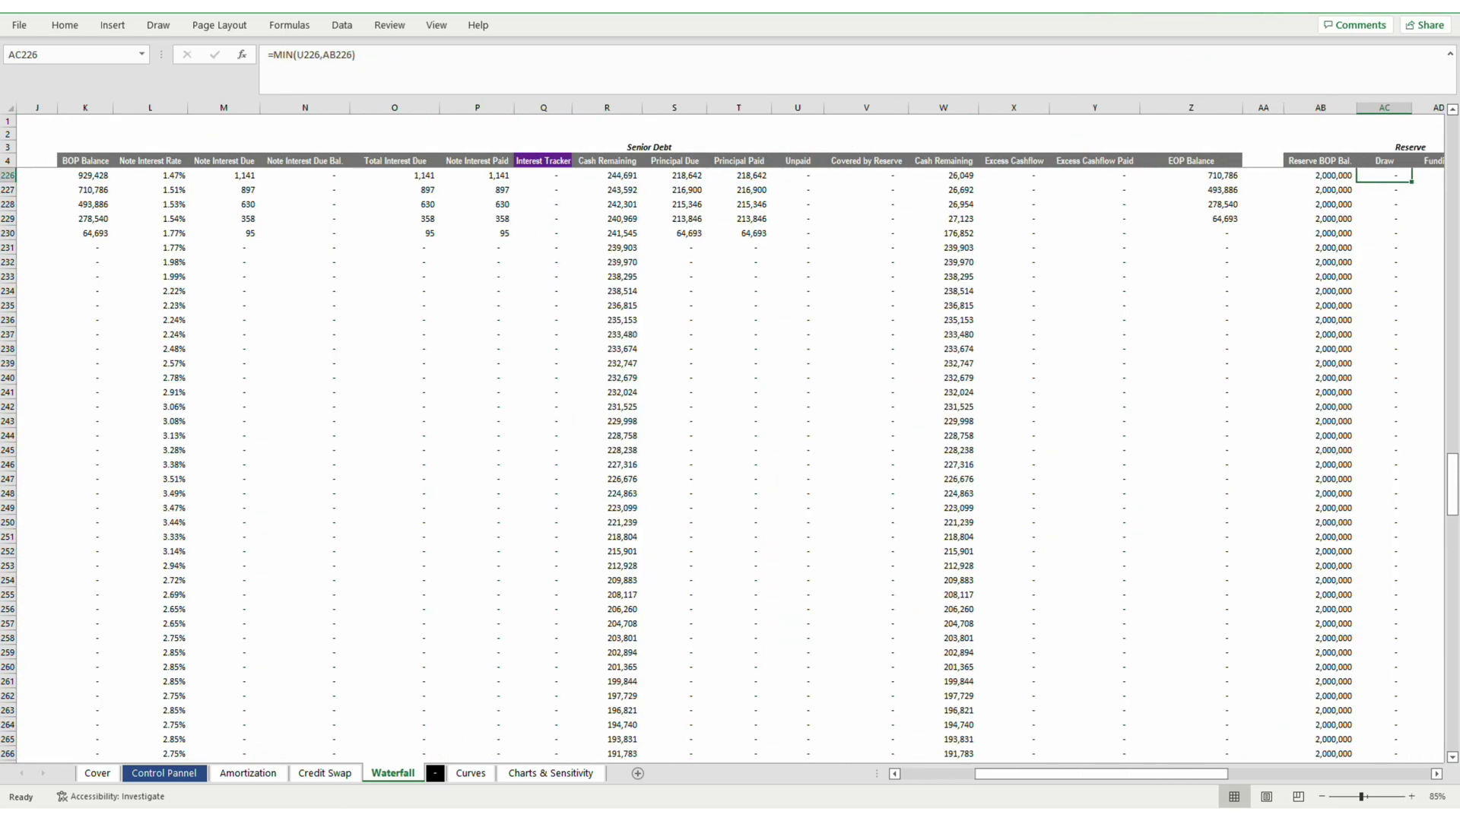
{"action": "key", "text": "Left"}
{"action": "key", "text": "Left"}
{"action": "key", "text": "Left"}
{"action": "key", "text": "Left"}
{"action": "key", "text": "Left"}
{"action": "key", "text": "Left"}
{"action": "key", "text": "Left"}
{"action": "key", "text": "Left"}
{"action": "key", "text": "Left"}
{"action": "key", "text": "Left"}
{"action": "key", "text": "Left"}
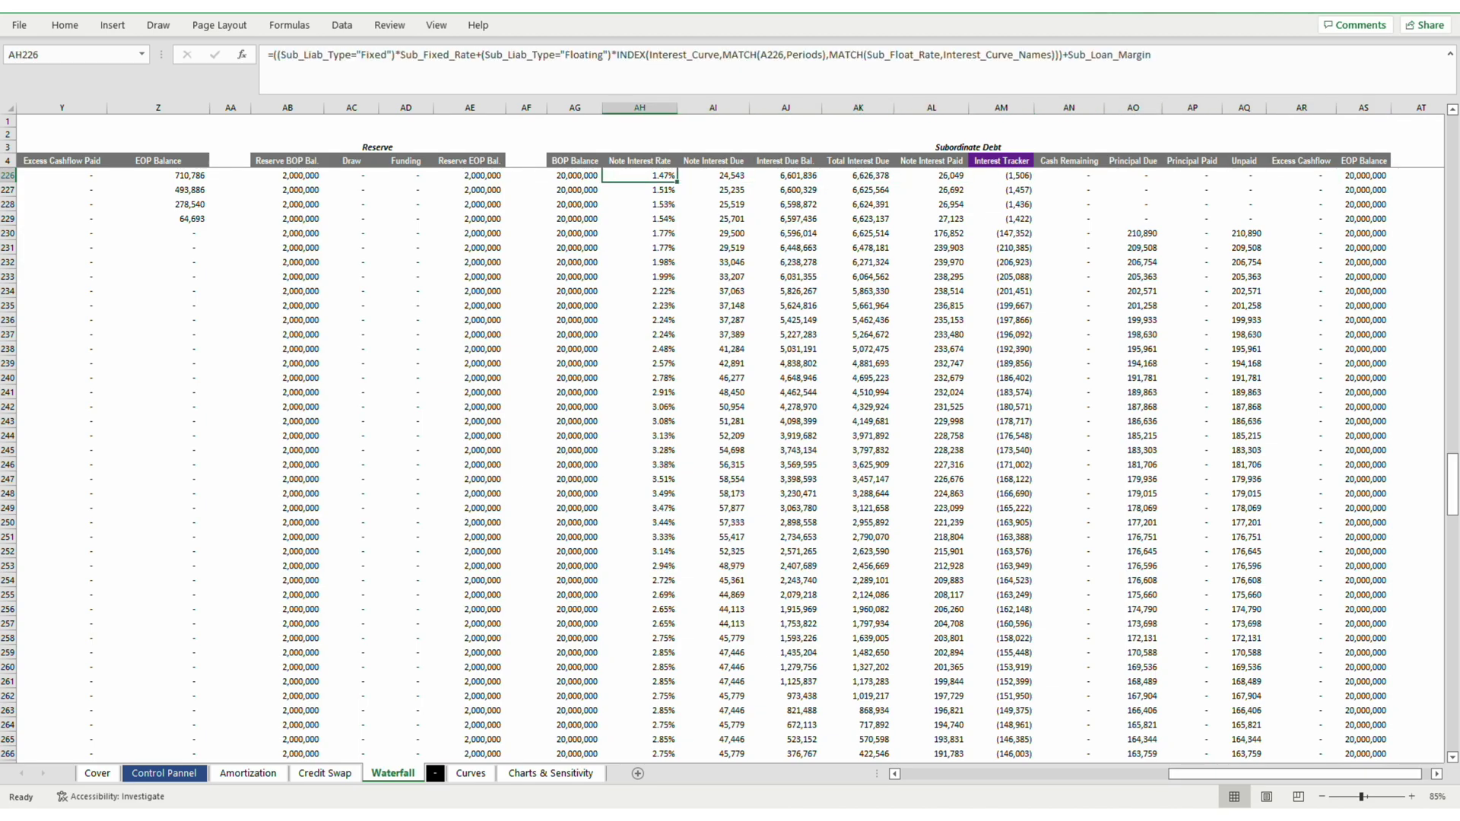
Step down the subordinate note interest rates from AH6 to row 88.
{"action": "key", "text": "ctrl+Up"}
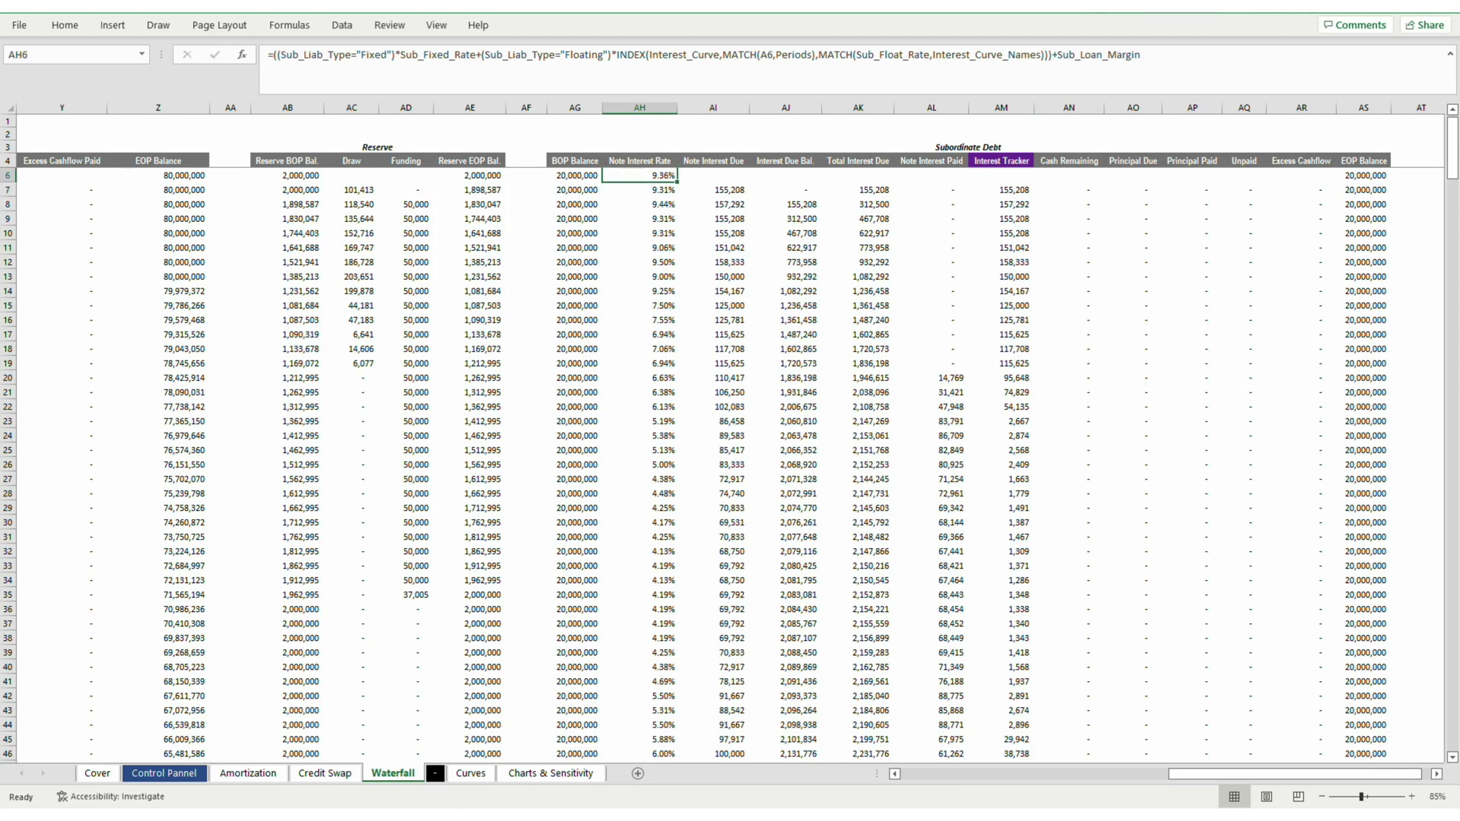
{"action": "key", "text": "Down"}
{"action": "key", "text": "Down"}
{"action": "key", "text": "Down"}
{"action": "key", "text": "Down"}
{"action": "key", "text": "Down"}
{"action": "key", "text": "Down"}
{"action": "key", "text": "Down"}
{"action": "key", "text": "Down"}
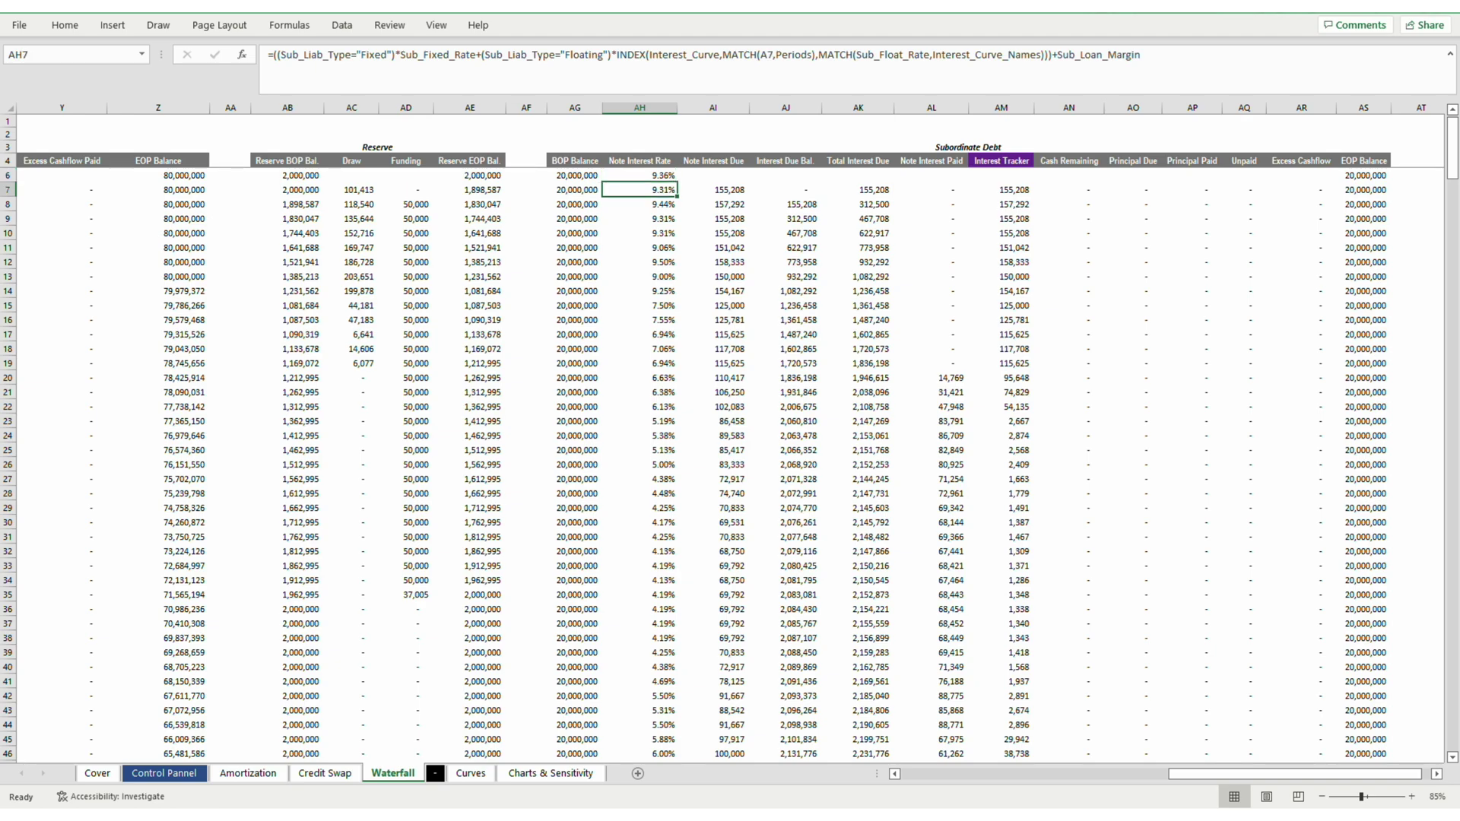
{"action": "key", "text": "Down"}
{"action": "key", "text": "Down"}
{"action": "key", "text": "Down"}
{"action": "key", "text": "Down"}
{"action": "key", "text": "Down"}
{"action": "key", "text": "Down"}
{"action": "key", "text": "Down"}
{"action": "key", "text": "Down"}
{"action": "key", "text": "Down"}
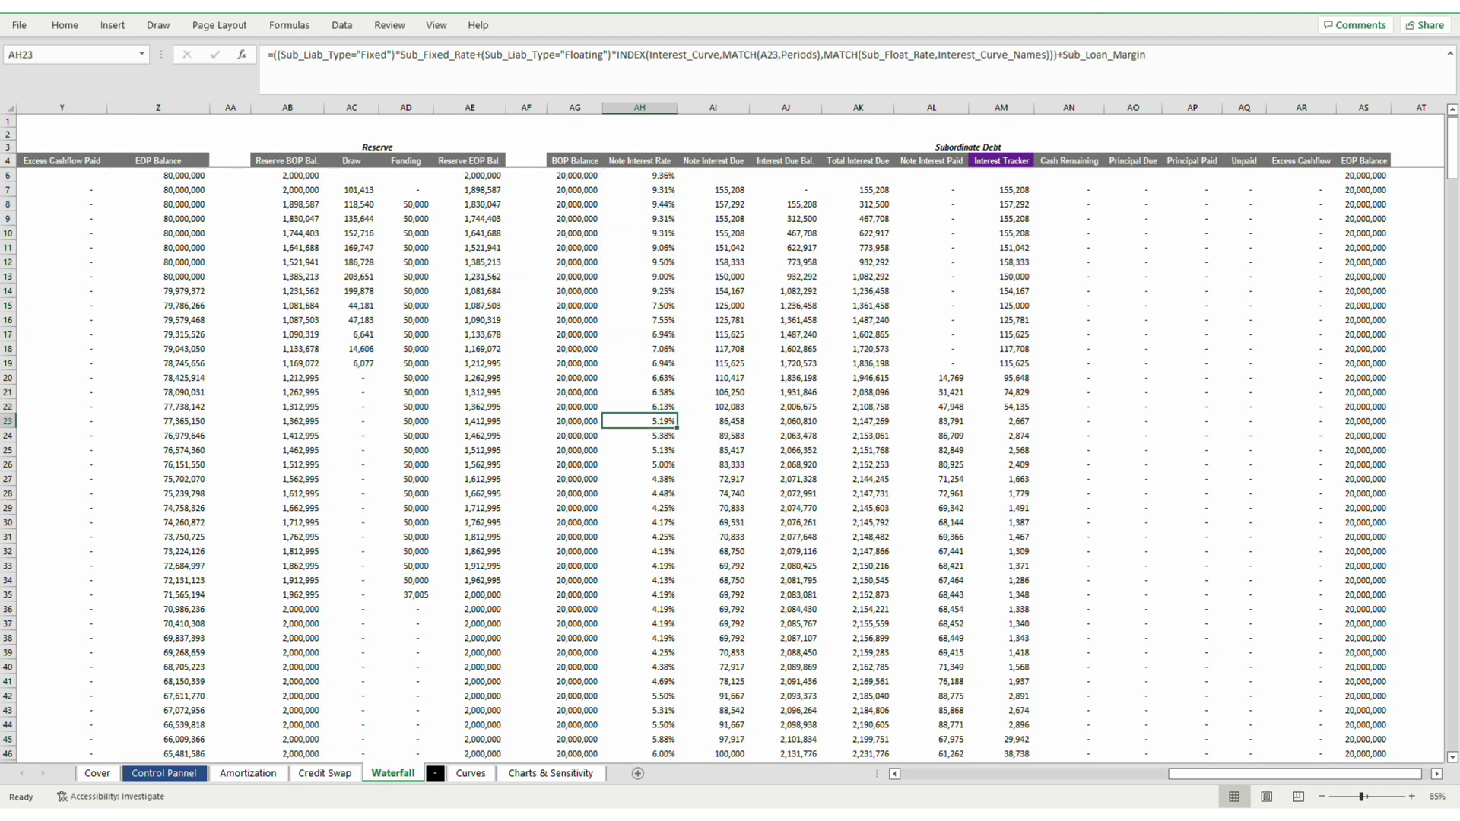
{"action": "key", "text": "Up"}
{"action": "key", "text": "Up"}
{"action": "key", "text": "Up"}
{"action": "key", "text": "Up"}
{"action": "key", "text": "Up"}
{"action": "key", "text": "Up"}
{"action": "key", "text": "Up"}
{"action": "key", "text": "Up"}
{"action": "key", "text": "Up"}
{"action": "key", "text": "Up"}
{"action": "key", "text": "Up"}
{"action": "key", "text": "Up"}
{"action": "key", "text": "Up"}
{"action": "key", "text": "Up"}
{"action": "key", "text": "Up"}
{"action": "key", "text": "Up"}
{"action": "key", "text": "Up"}
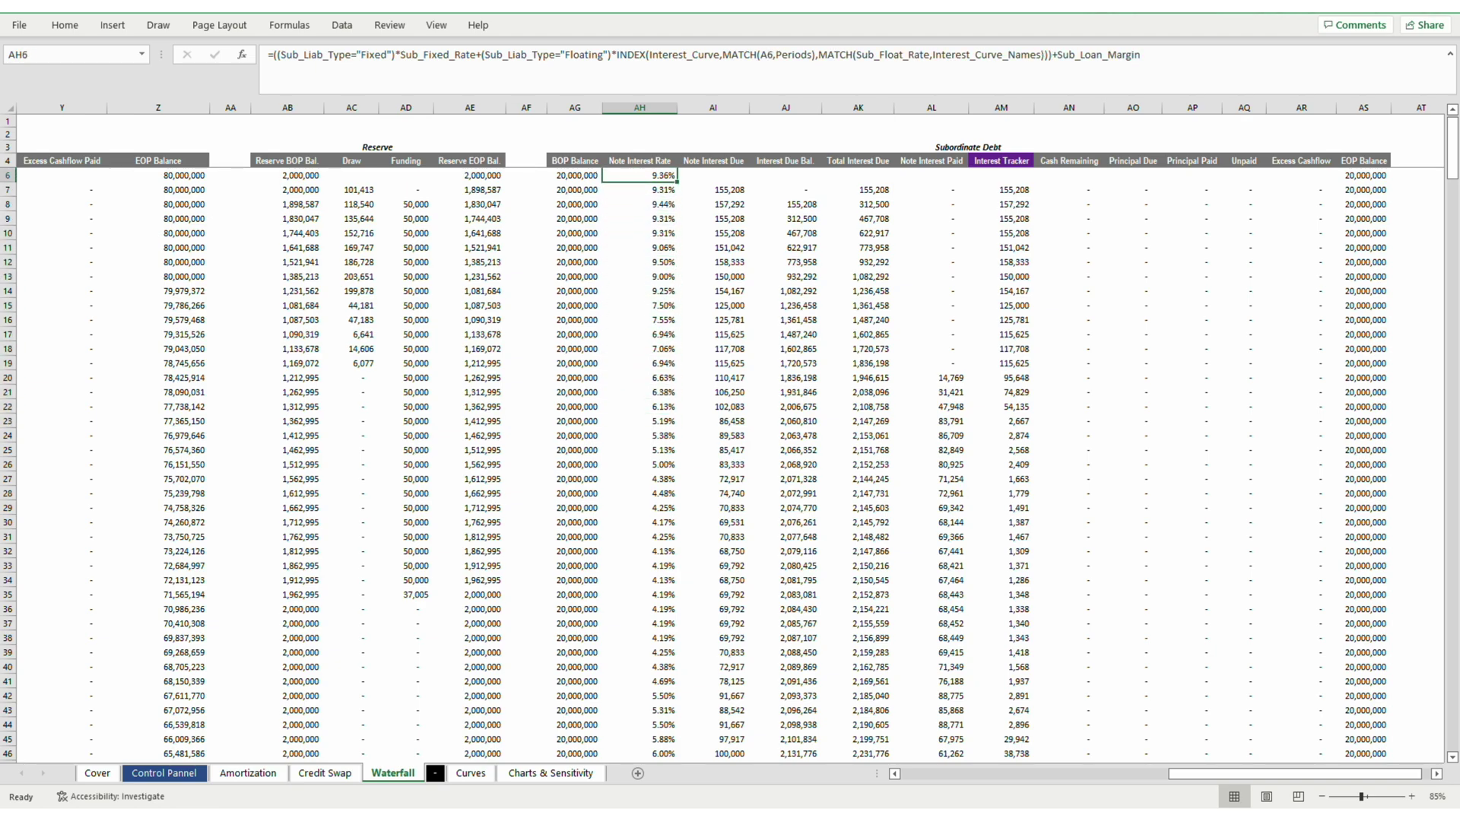
{"action": "key", "text": "Down"}
{"action": "key", "text": "Down"}
{"action": "key", "text": "Down"}
{"action": "key", "text": "Down"}
{"action": "key", "text": "Down"}
{"action": "key", "text": "Down"}
{"action": "key", "text": "Down"}
{"action": "key", "text": "Down"}
{"action": "key", "text": "Down"}
{"action": "key", "text": "Down"}
{"action": "key", "text": "Down"}
{"action": "key", "text": "Down"}
{"action": "key", "text": "Down"}
{"action": "key", "text": "Down"}
{"action": "key", "text": "Down"}
{"action": "key", "text": "Down"}
{"action": "key", "text": "Down"}
{"action": "key", "text": "Down"}
{"action": "key", "text": "Down"}
{"action": "key", "text": "Down"}
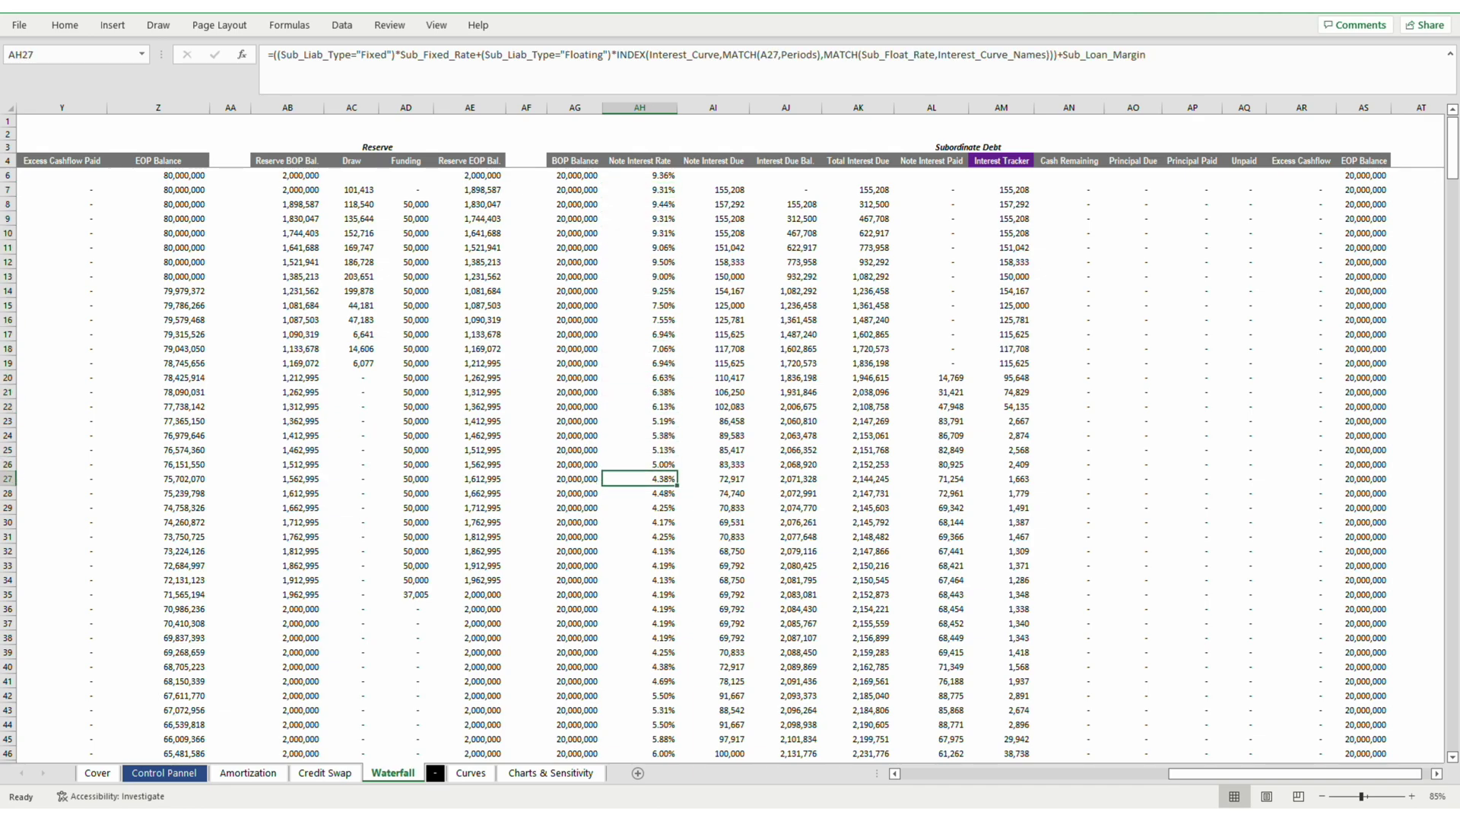
{"action": "key", "text": "Down"}
{"action": "key", "text": "Down"}
{"action": "key", "text": "Down"}
{"action": "key", "text": "Down"}
{"action": "key", "text": "Down"}
{"action": "key", "text": "Down"}
{"action": "key", "text": "Down"}
{"action": "key", "text": "Down"}
{"action": "key", "text": "Down"}
{"action": "key", "text": "Down"}
{"action": "key", "text": "Down"}
{"action": "key", "text": "Down"}
{"action": "key", "text": "Down"}
{"action": "key", "text": "Down"}
{"action": "key", "text": "Down"}
{"action": "key", "text": "Down"}
{"action": "key", "text": "Down"}
{"action": "key", "text": "Down"}
{"action": "key", "text": "Down"}
{"action": "key", "text": "Down"}
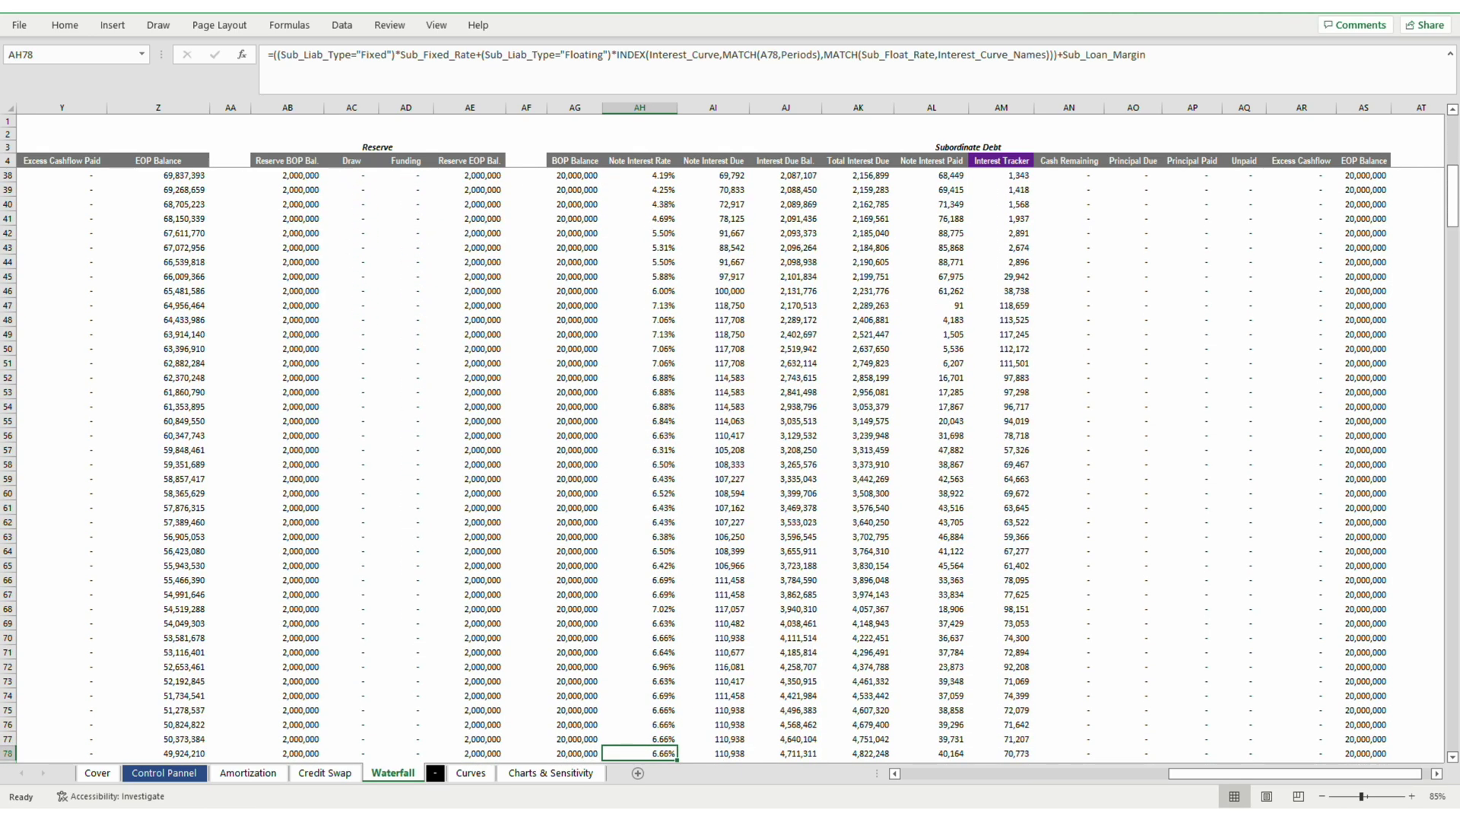
{"action": "key", "text": "Down"}
{"action": "key", "text": "Down"}
{"action": "key", "text": "Down"}
{"action": "key", "text": "Down"}
{"action": "key", "text": "Down"}
{"action": "key", "text": "Down"}
{"action": "key", "text": "Down"}
{"action": "key", "text": "Down"}
{"action": "key", "text": "Down"}
{"action": "key", "text": "Down"}
Trace the Total Interest Due column from AK88 down to row 230.
{"action": "key", "text": "Right"}
{"action": "key", "text": "Right"}
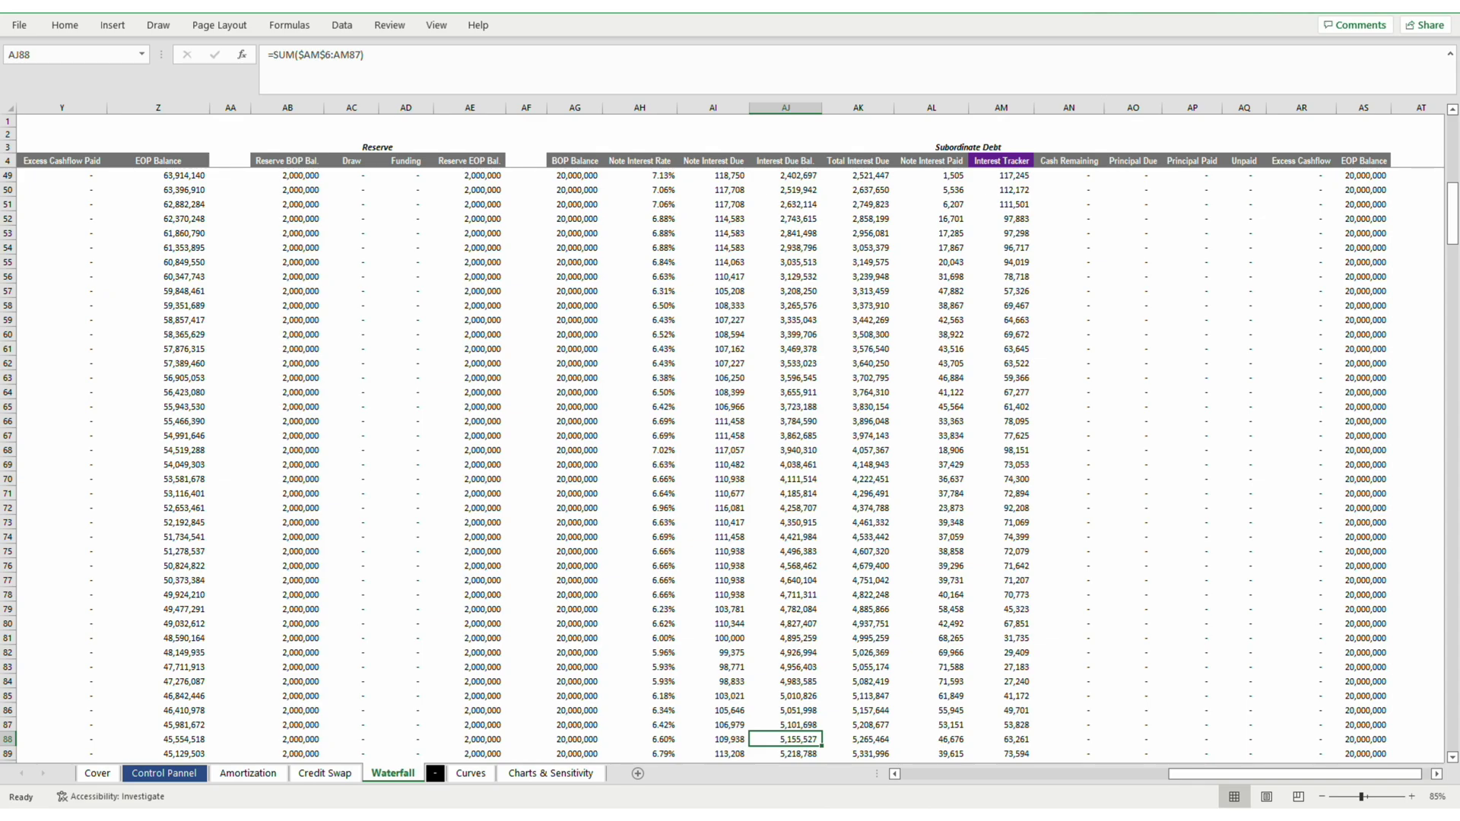
{"action": "key", "text": "Right"}
{"action": "key", "text": "Right"}
{"action": "key", "text": "Left"}
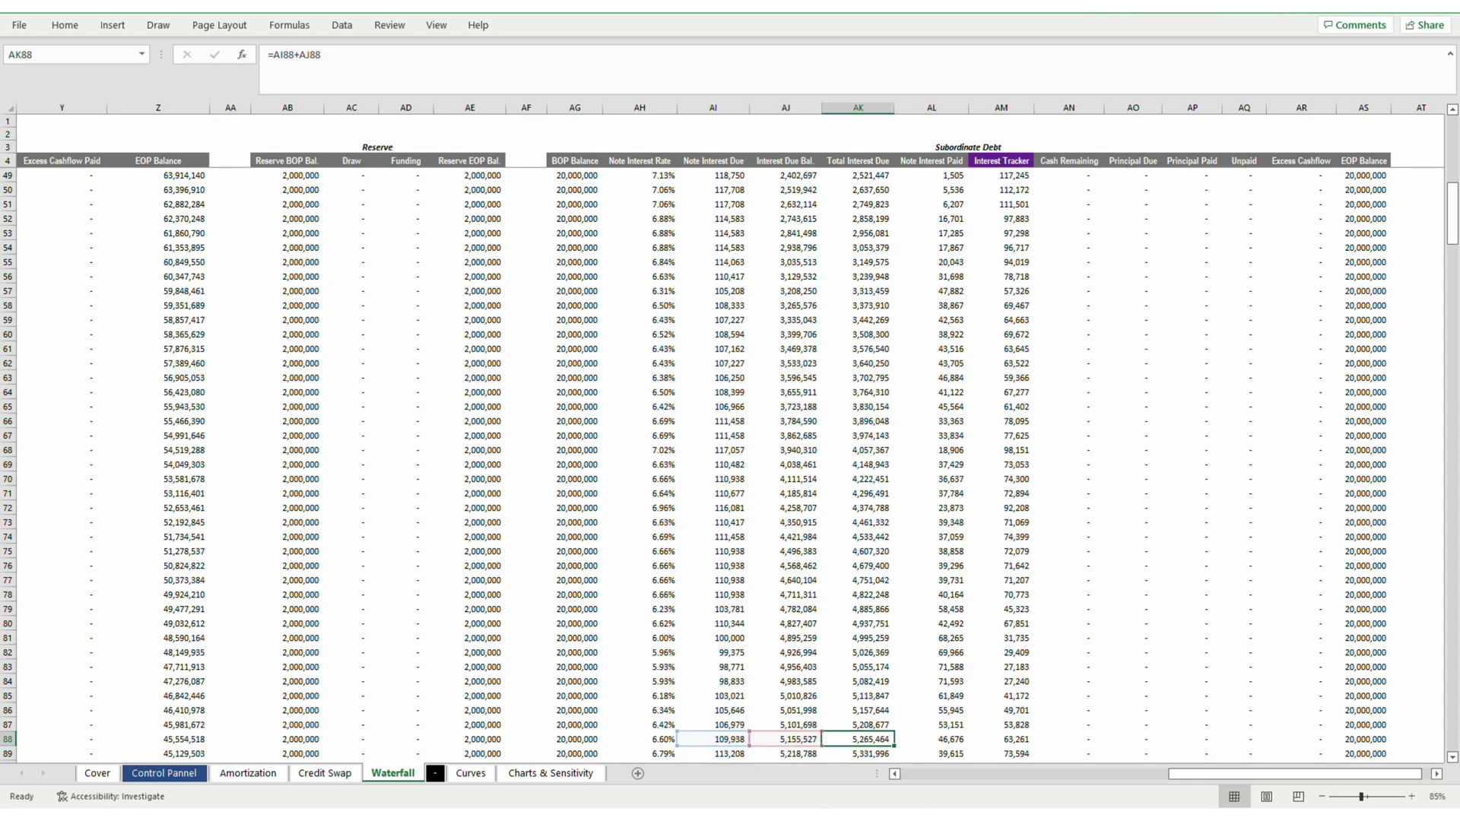
{"action": "key", "text": "Down"}
{"action": "key", "text": "Down"}
{"action": "key", "text": "Down"}
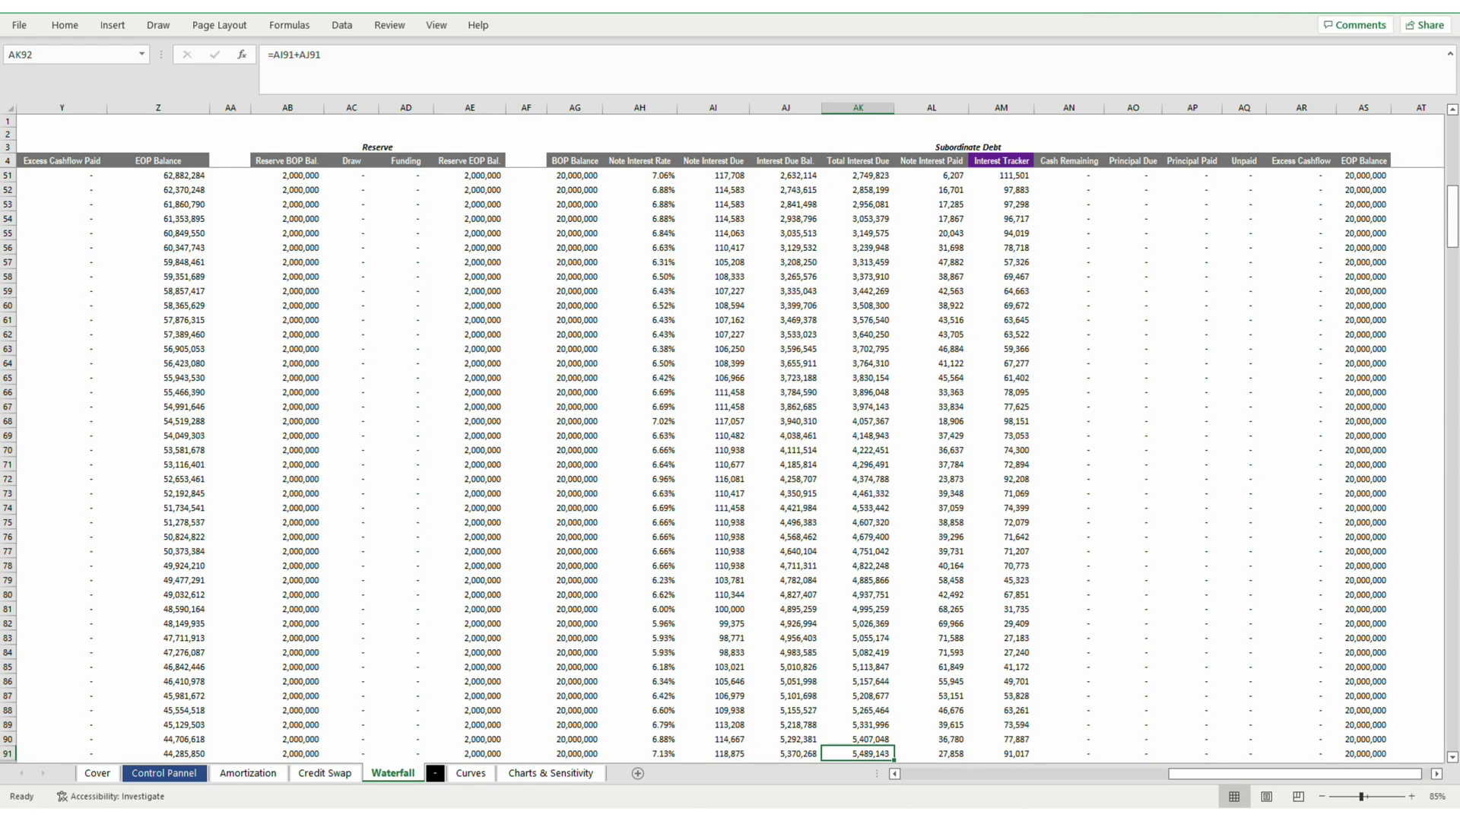
{"action": "key", "text": "Down"}
{"action": "key", "text": "Down"}
{"action": "key", "text": "Down"}
{"action": "key", "text": "Down"}
{"action": "key", "text": "Down"}
{"action": "key", "text": "Down"}
{"action": "key", "text": "Down"}
{"action": "key", "text": "Down"}
{"action": "key", "text": "Down"}
{"action": "key", "text": "Down"}
{"action": "key", "text": "Down"}
{"action": "key", "text": "Down"}
{"action": "key", "text": "Down"}
{"action": "key", "text": "Down"}
{"action": "key", "text": "Down"}
{"action": "key", "text": "Down"}
{"action": "key", "text": "Down"}
{"action": "key", "text": "Down"}
{"action": "key", "text": "Down"}
{"action": "key", "text": "Down"}
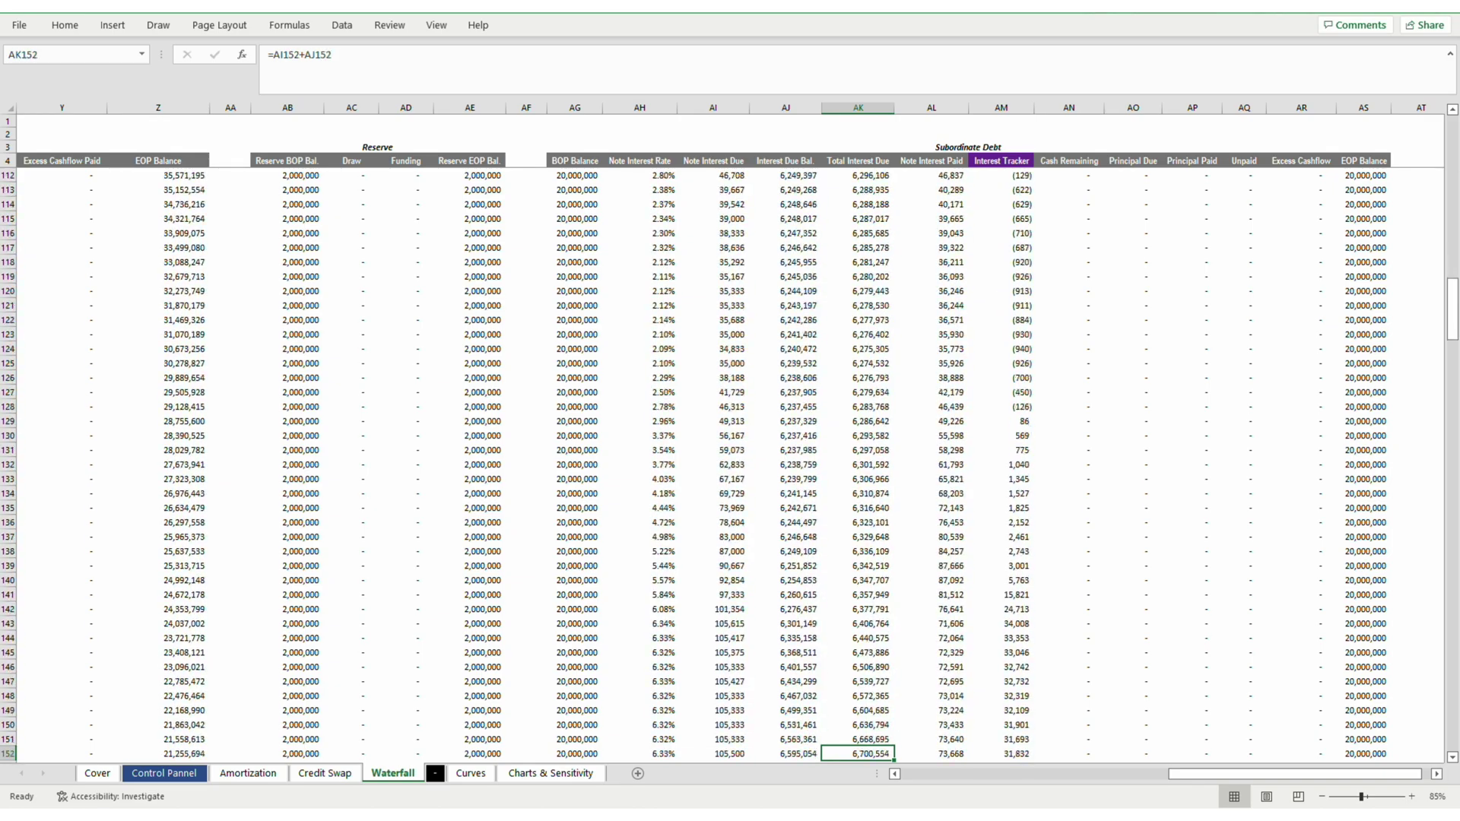
{"action": "key", "text": "Down"}
{"action": "key", "text": "Down"}
{"action": "key", "text": "Down"}
{"action": "key", "text": "Down"}
{"action": "key", "text": "Down"}
{"action": "key", "text": "Down"}
{"action": "key", "text": "Down"}
{"action": "key", "text": "Down"}
{"action": "key", "text": "Down"}
{"action": "key", "text": "Down"}
{"action": "key", "text": "Down"}
{"action": "key", "text": "Down"}
{"action": "key", "text": "Down"}
{"action": "key", "text": "Down"}
{"action": "key", "text": "Down"}
{"action": "key", "text": "Down"}
{"action": "key", "text": "Down"}
{"action": "key", "text": "Down"}
{"action": "key", "text": "Down"}
{"action": "key", "text": "Down"}
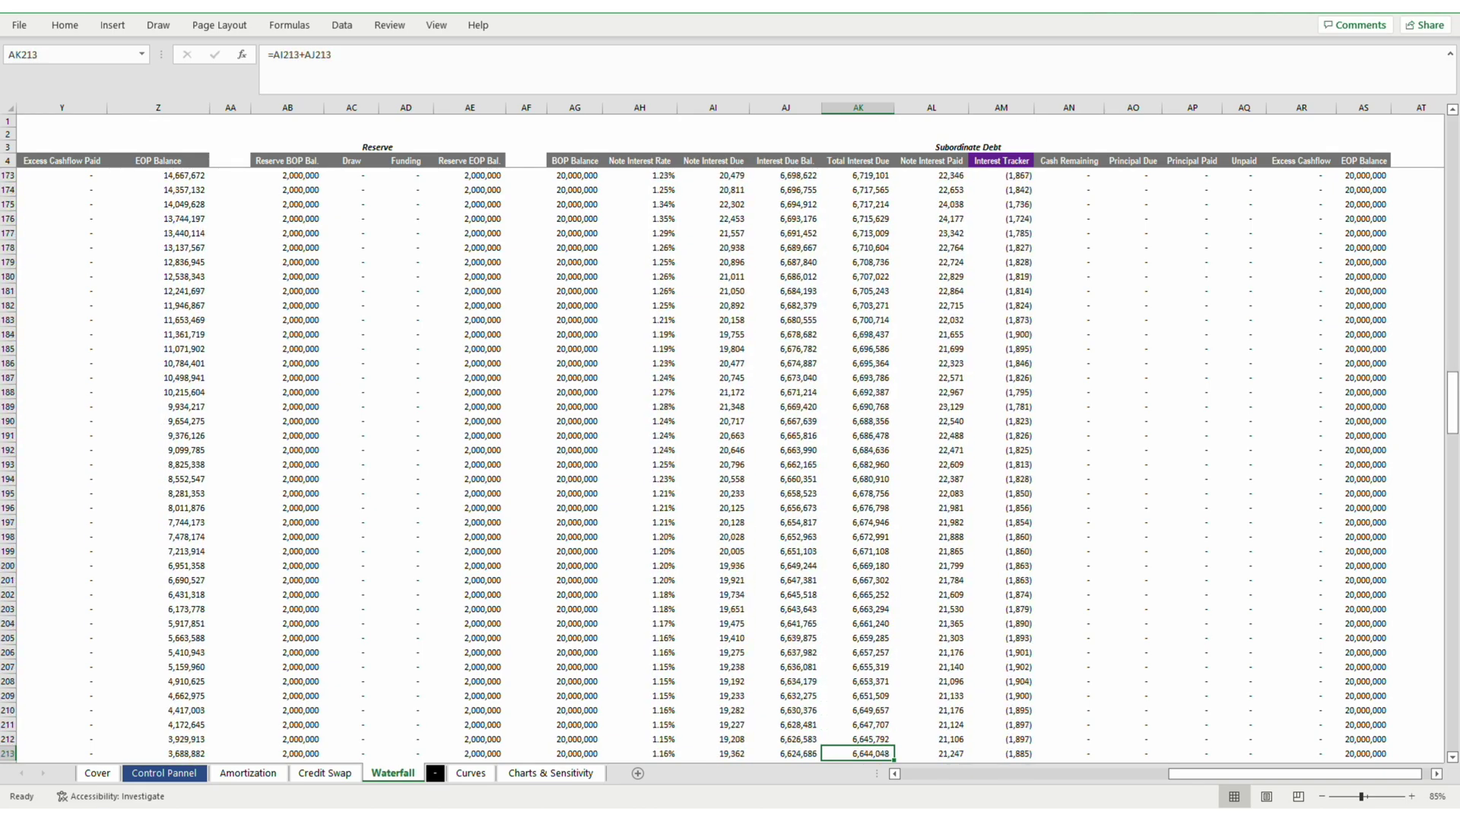
{"action": "key", "text": "Down"}
{"action": "key", "text": "Down"}
{"action": "key", "text": "Down"}
{"action": "key", "text": "Down"}
{"action": "key", "text": "Down"}
{"action": "key", "text": "Down"}
{"action": "key", "text": "Down"}
{"action": "key", "text": "Down"}
{"action": "key", "text": "Down"}
{"action": "key", "text": "Down"}
{"action": "key", "text": "Down"}
{"action": "key", "text": "Down"}
{"action": "key", "text": "Down"}
{"action": "key", "text": "Down"}
{"action": "key", "text": "Down"}
{"action": "key", "text": "Down"}
{"action": "key", "text": "Down"}
{"action": "key", "text": "Down"}
{"action": "key", "text": "Down"}
{"action": "key", "text": "Down"}
Check the Total Interest Due and Interest Tracker formulas in row 230.
{"action": "key", "text": "Up"}
{"action": "key", "text": "Up"}
{"action": "key", "text": "Up"}
{"action": "key", "text": "Up"}
{"action": "key", "text": "Up"}
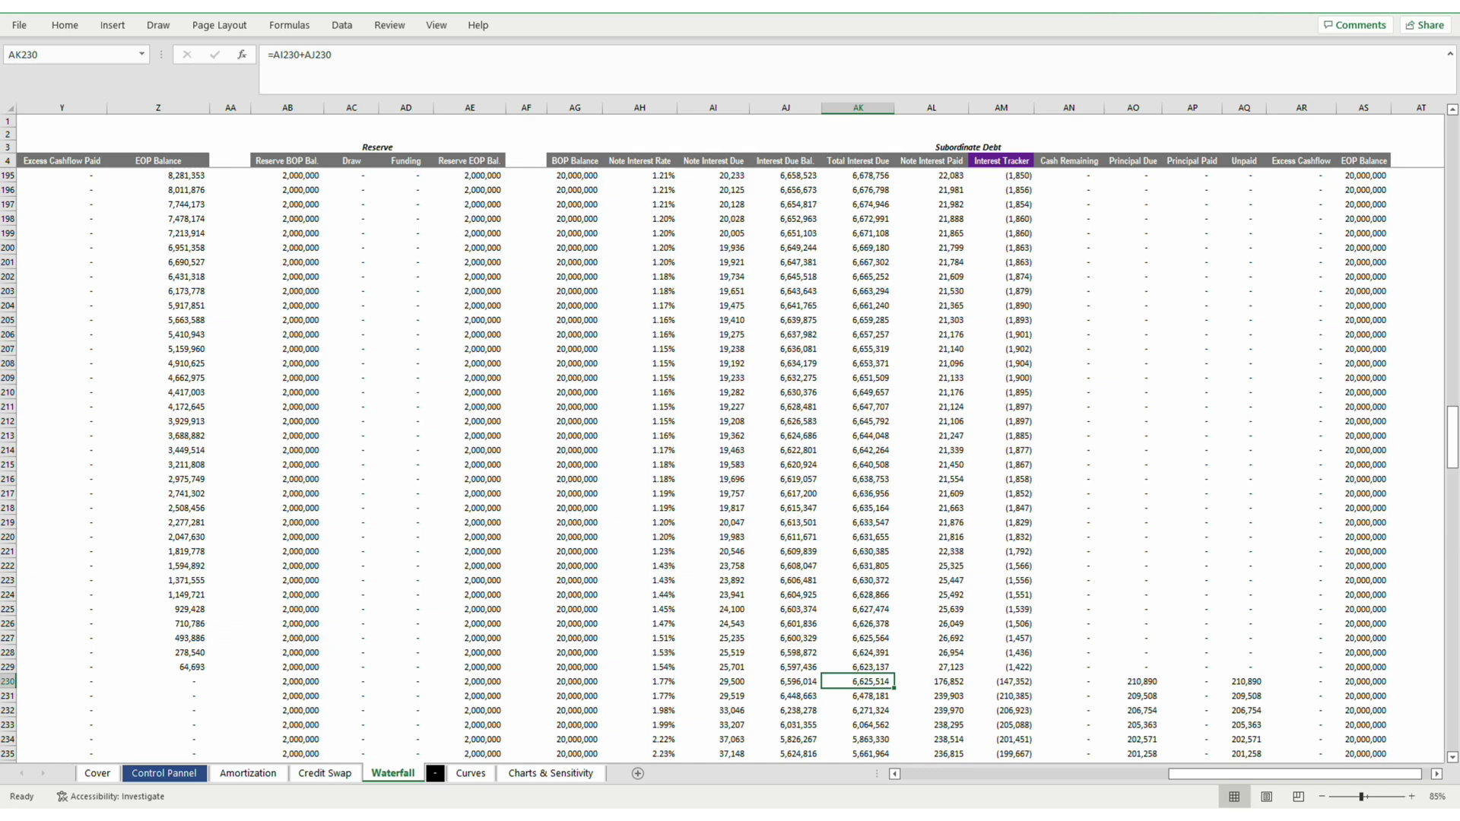
{"action": "key", "text": "shift+Left"}
{"action": "key", "text": "shift+Left"}
{"action": "key", "text": "shift+Right"}
{"action": "key", "text": "shift+Right"}
{"action": "key", "text": "Right"}
{"action": "key", "text": "Right"}
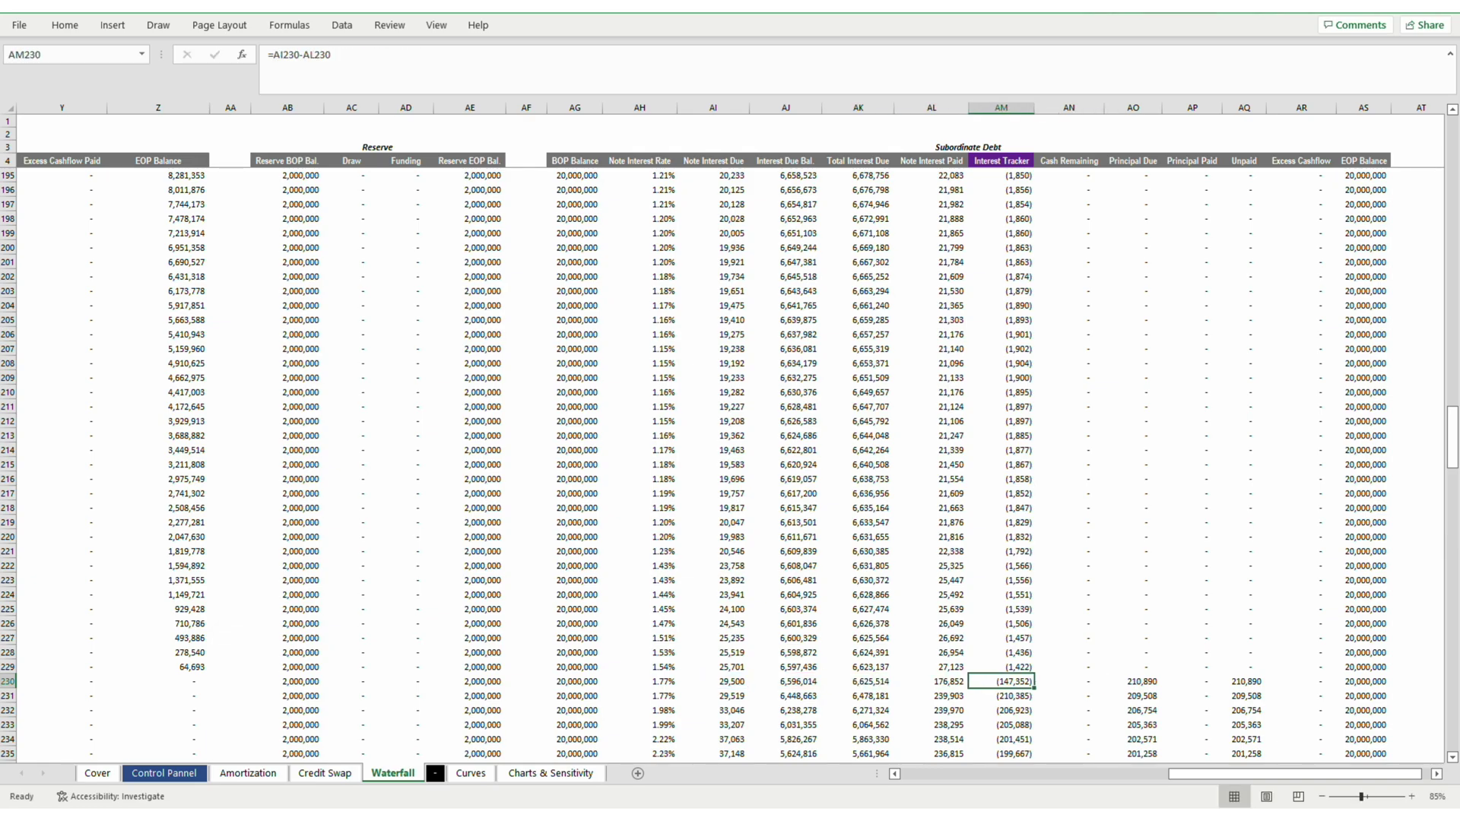
Inspect the Note Interest Paid, Principal Due and Cash Remaining formulas around rows 268–271.
{"action": "key", "text": "Left"}
{"action": "key", "text": "Down"}
{"action": "key", "text": "Down"}
{"action": "key", "text": "Down"}
{"action": "key", "text": "Down"}
{"action": "key", "text": "Down"}
{"action": "key", "text": "Down"}
{"action": "key", "text": "Down"}
{"action": "key", "text": "Down"}
{"action": "key", "text": "Down"}
{"action": "key", "text": "Down"}
{"action": "key", "text": "Down"}
{"action": "key", "text": "Down"}
{"action": "key", "text": "Down"}
{"action": "key", "text": "Down"}
{"action": "key", "text": "Down"}
{"action": "key", "text": "Down"}
{"action": "key", "text": "Down"}
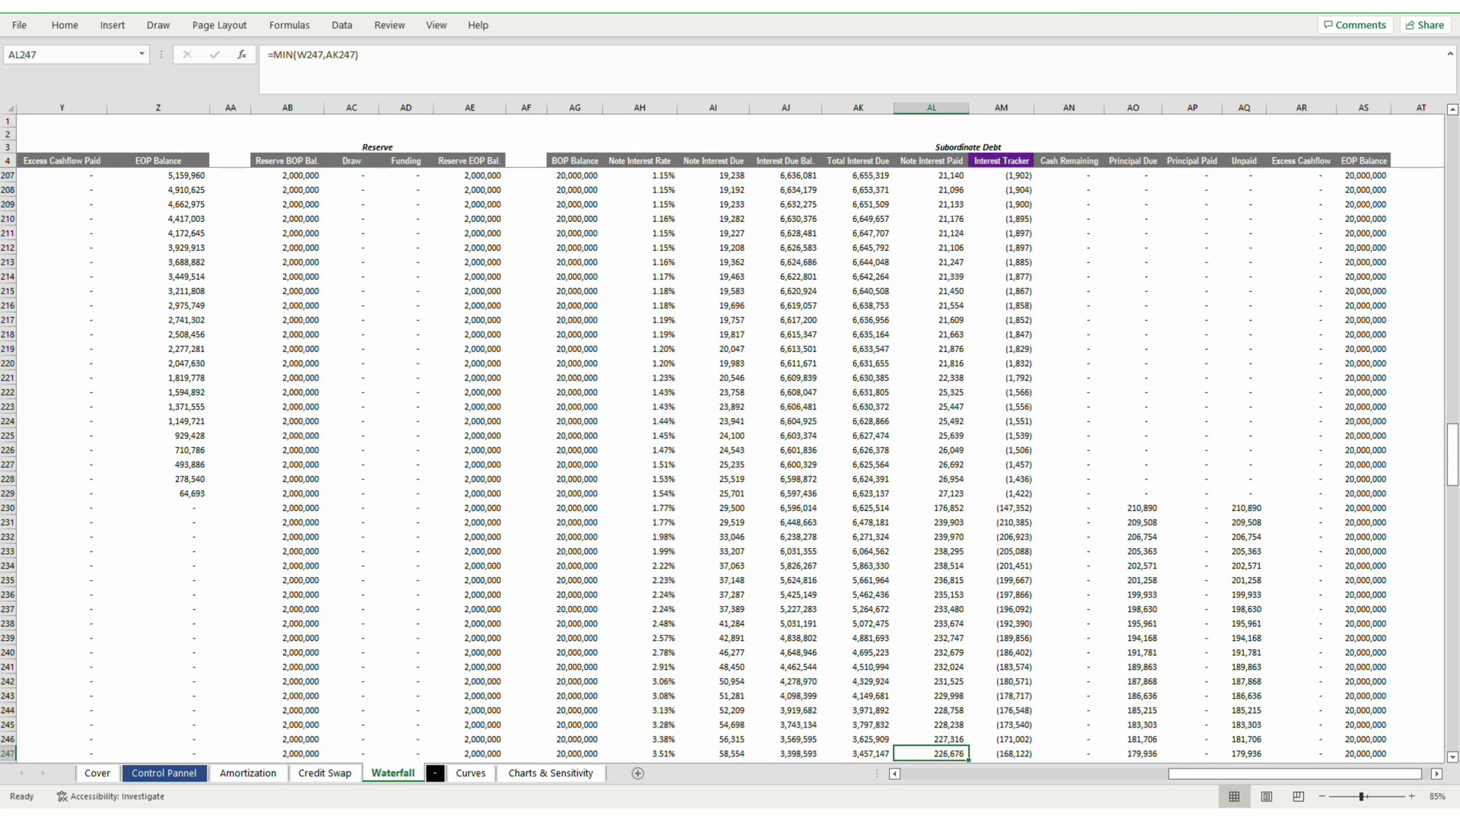
{"action": "key", "text": "Down"}
{"action": "key", "text": "Down"}
{"action": "key", "text": "Down"}
{"action": "key", "text": "Down"}
{"action": "key", "text": "Down"}
{"action": "key", "text": "Down"}
{"action": "key", "text": "Down"}
{"action": "key", "text": "Down"}
{"action": "key", "text": "Down"}
{"action": "key", "text": "Down"}
{"action": "key", "text": "Down"}
{"action": "key", "text": "Down"}
{"action": "key", "text": "Down"}
{"action": "key", "text": "Down"}
{"action": "key", "text": "Down"}
{"action": "key", "text": "Down"}
{"action": "key", "text": "Down"}
{"action": "key", "text": "Down"}
{"action": "key", "text": "Down"}
{"action": "key", "text": "Down"}
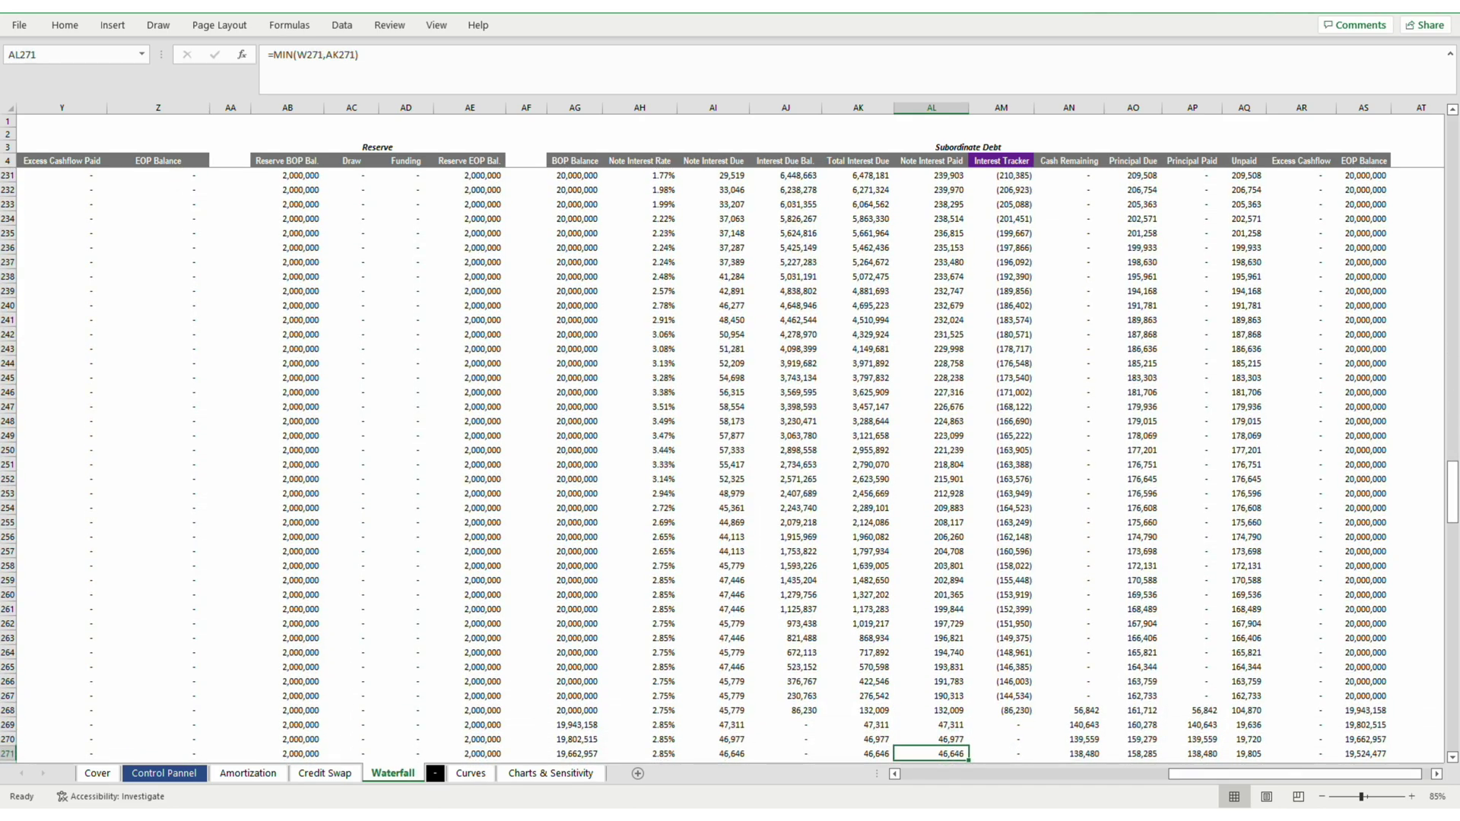
{"action": "key", "text": "Down"}
{"action": "key", "text": "Down"}
{"action": "key", "text": "Down"}
{"action": "key", "text": "Up"}
{"action": "key", "text": "Up"}
{"action": "key", "text": "Up"}
{"action": "key", "text": "Up"}
{"action": "key", "text": "Right"}
{"action": "key", "text": "Right"}
{"action": "key", "text": "Right"}
{"action": "key", "text": "Right"}
{"action": "key", "text": "Left"}
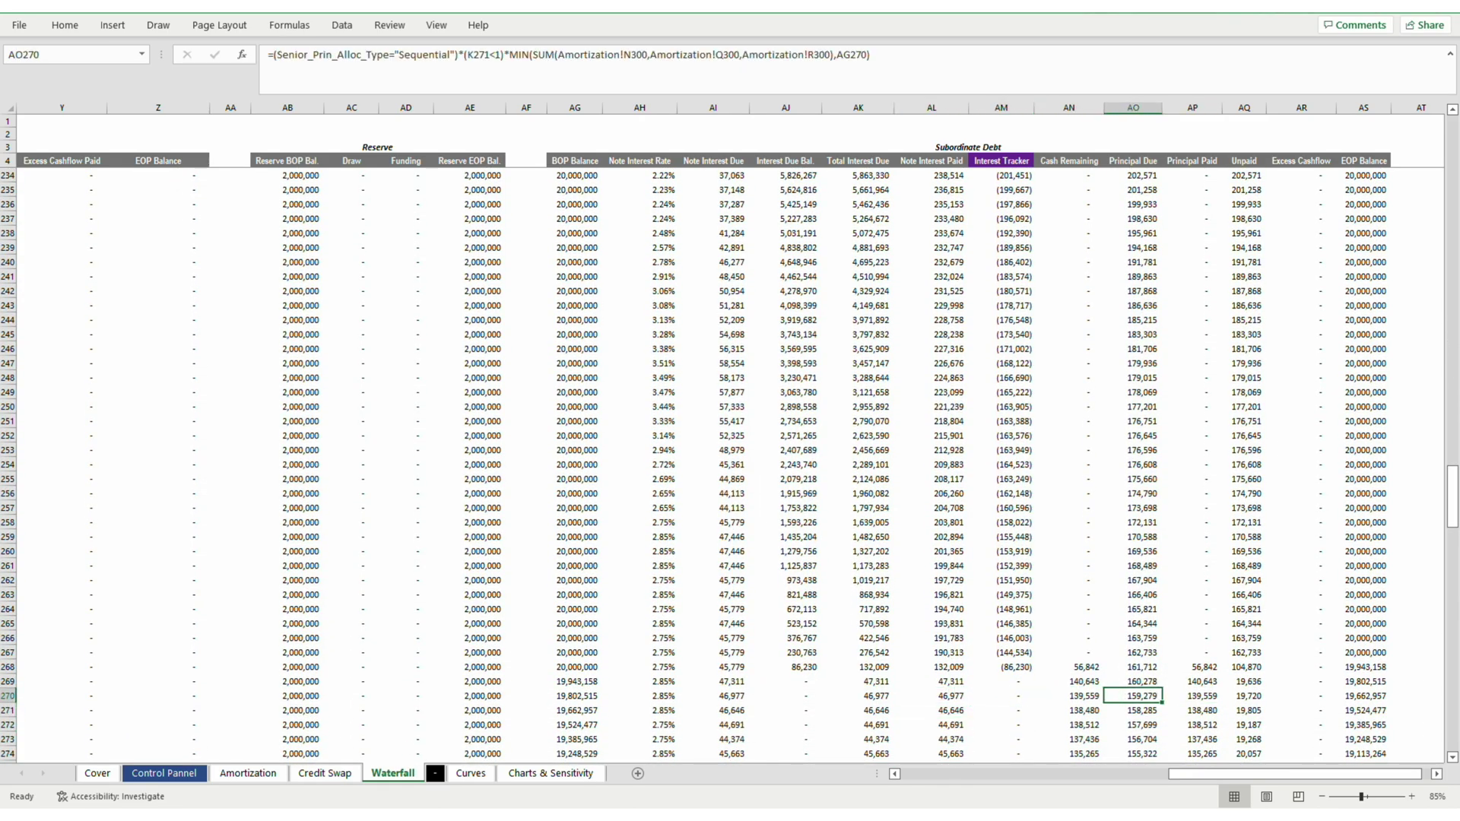
{"action": "key", "text": "Left"}
{"action": "key", "text": "Up"}
{"action": "key", "text": "Up"}
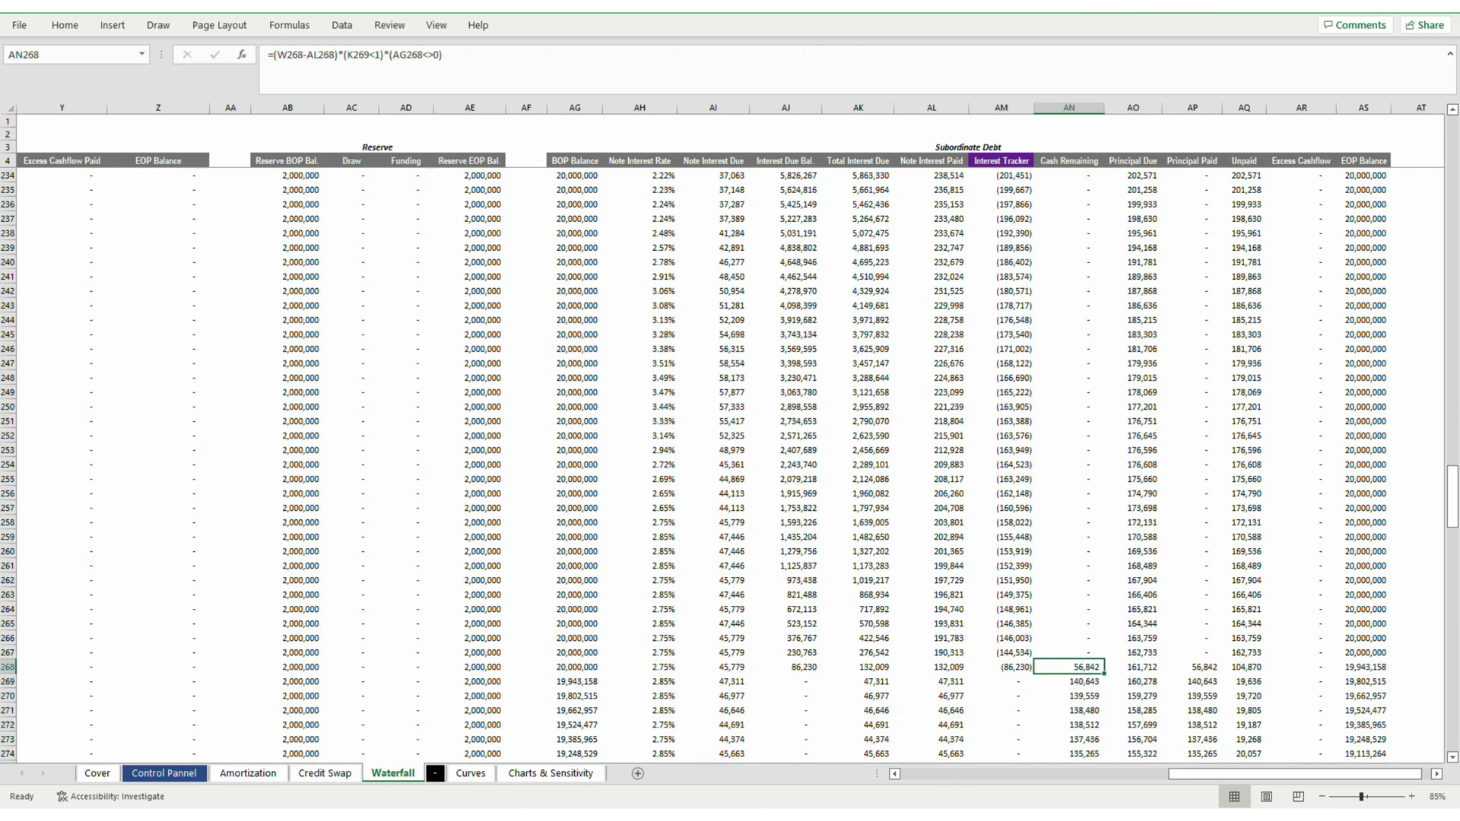
{"action": "key", "text": "ctrl+Page_Up"}
{"action": "key", "text": "ctrl+Page_Up"}
{"action": "key", "text": "ctrl+Page_Up"}
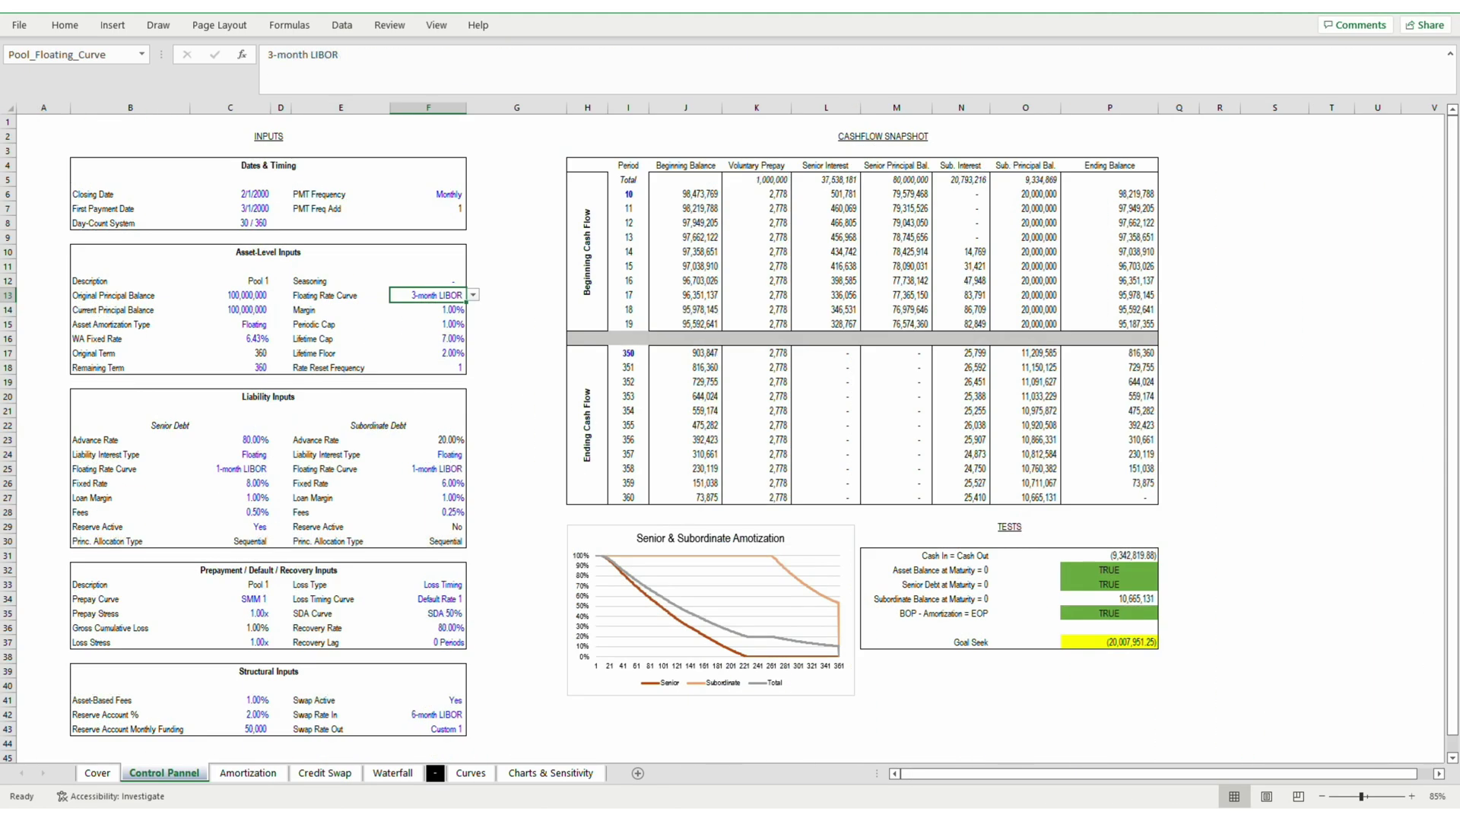
Change the asset amortization type in C15 from Floating to Fixed.
{"action": "key", "text": "Left"}
{"action": "key", "text": "Left"}
{"action": "key", "text": "Left"}
{"action": "key", "text": "Down"}
{"action": "key", "text": "Down"}
{"action": "key", "text": "alt+Down"}
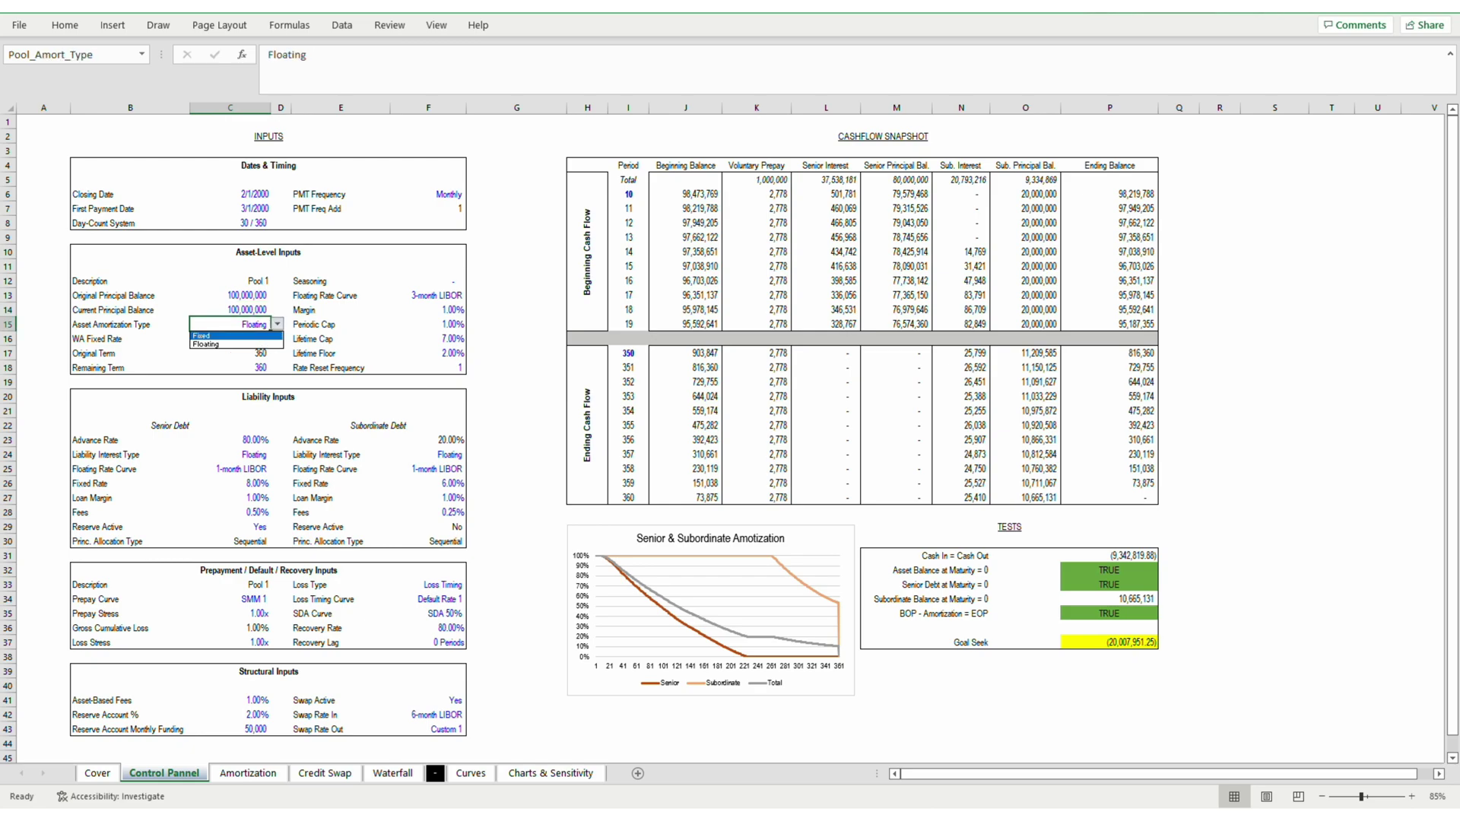
{"action": "key", "text": "Down"}
{"action": "key", "text": "Return"}
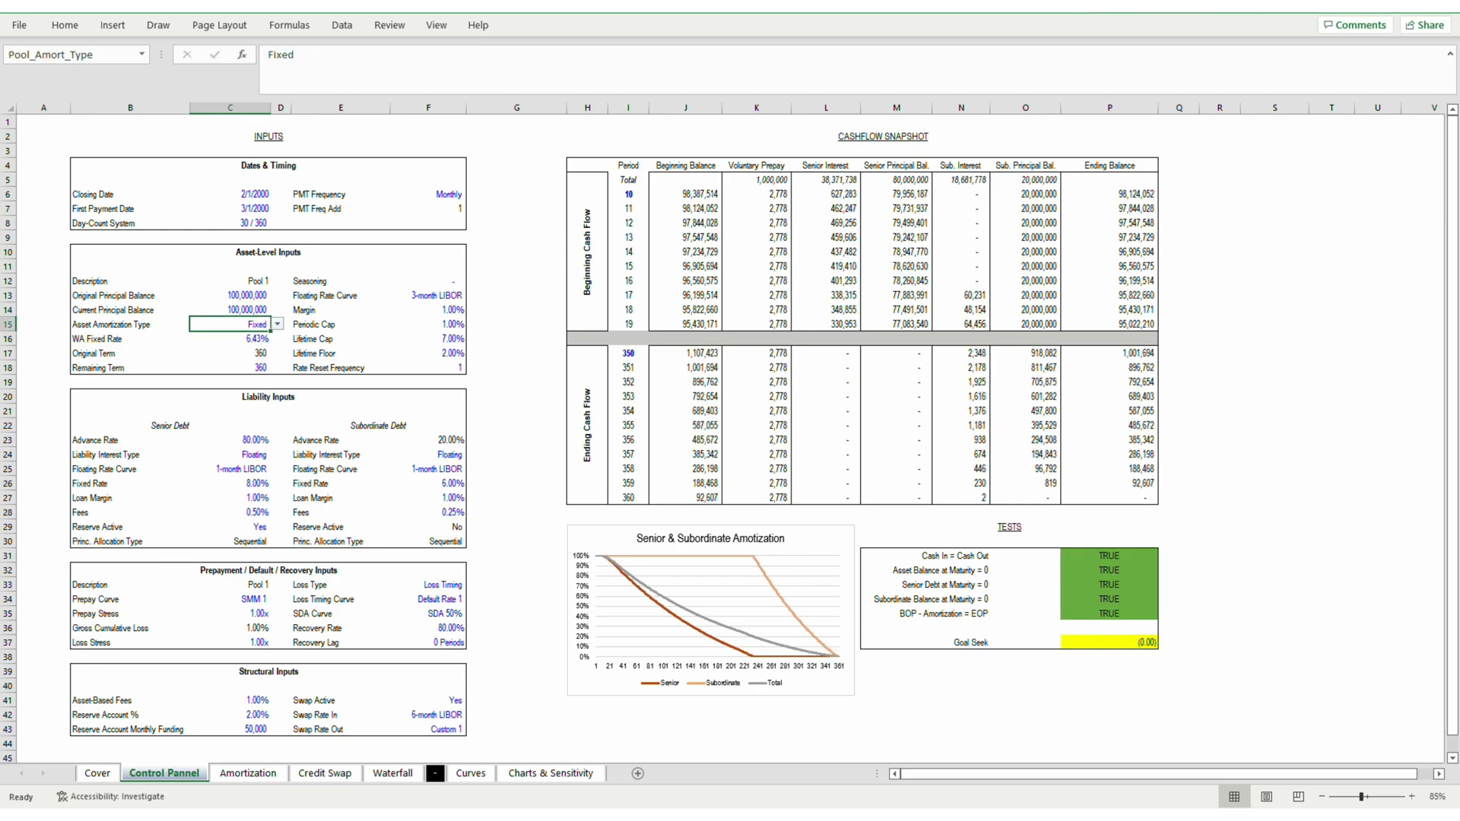
Set the prepay stress in C35 to 1.20x.
{"action": "key", "text": "Down"}
{"action": "key", "text": "Down"}
{"action": "key", "text": "Down"}
{"action": "key", "text": "Down"}
{"action": "key", "text": "Down"}
{"action": "key", "text": "Down"}
{"action": "key", "text": "Down"}
{"action": "key", "text": "Down"}
{"action": "key", "text": "Down"}
{"action": "key", "text": "Down"}
{"action": "key", "text": "Down"}
{"action": "key", "text": "Down"}
{"action": "key", "text": "Down"}
{"action": "key", "text": "Down"}
{"action": "key", "text": "Down"}
{"action": "key", "text": "Down"}
{"action": "key", "text": "Down"}
{"action": "key", "text": "Down"}
{"action": "key", "text": "Down"}
{"action": "key", "text": "Down"}
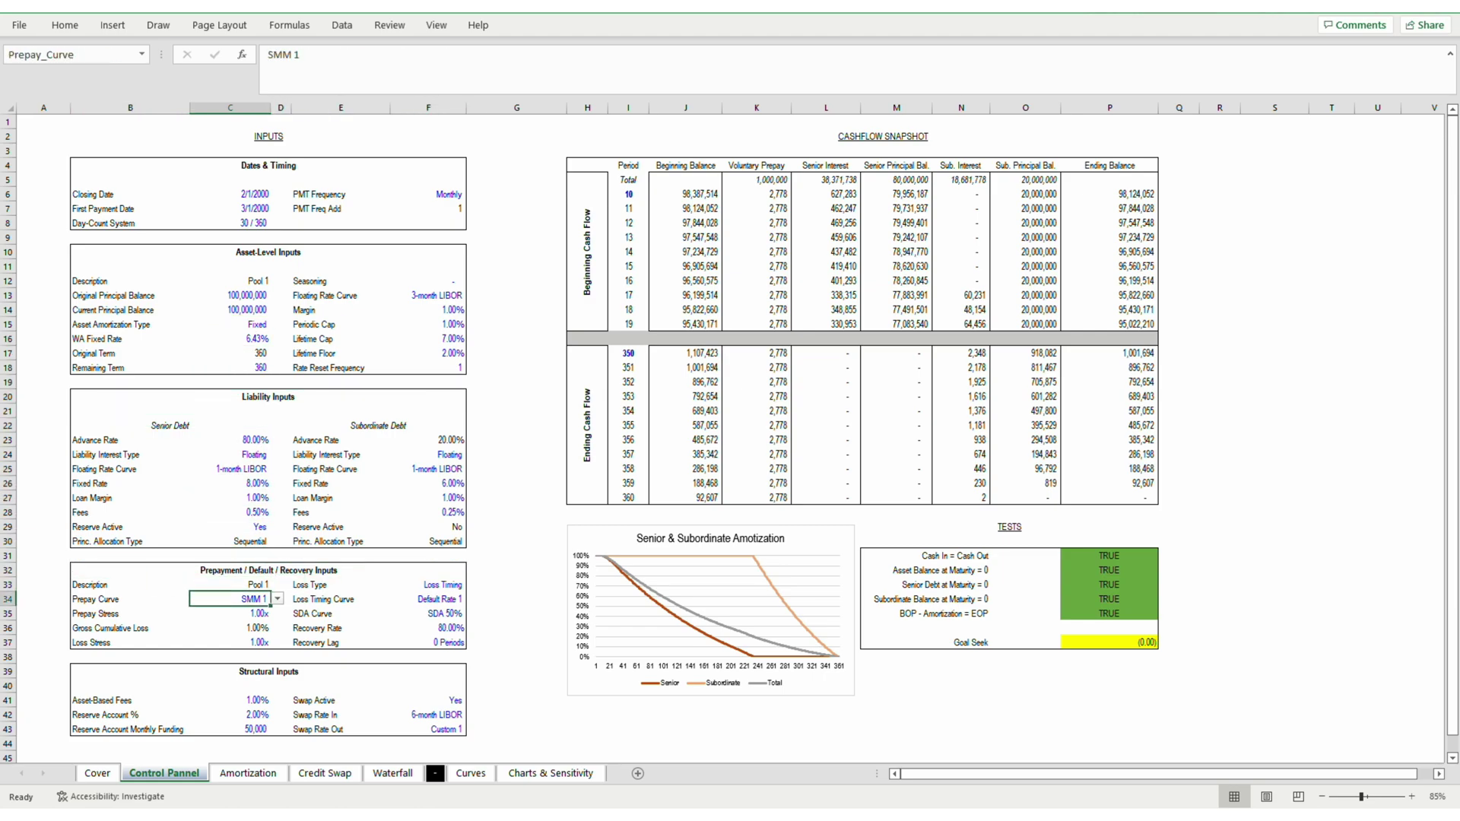
{"action": "type", "text": "1.2"}
{"action": "key", "text": "Return"}
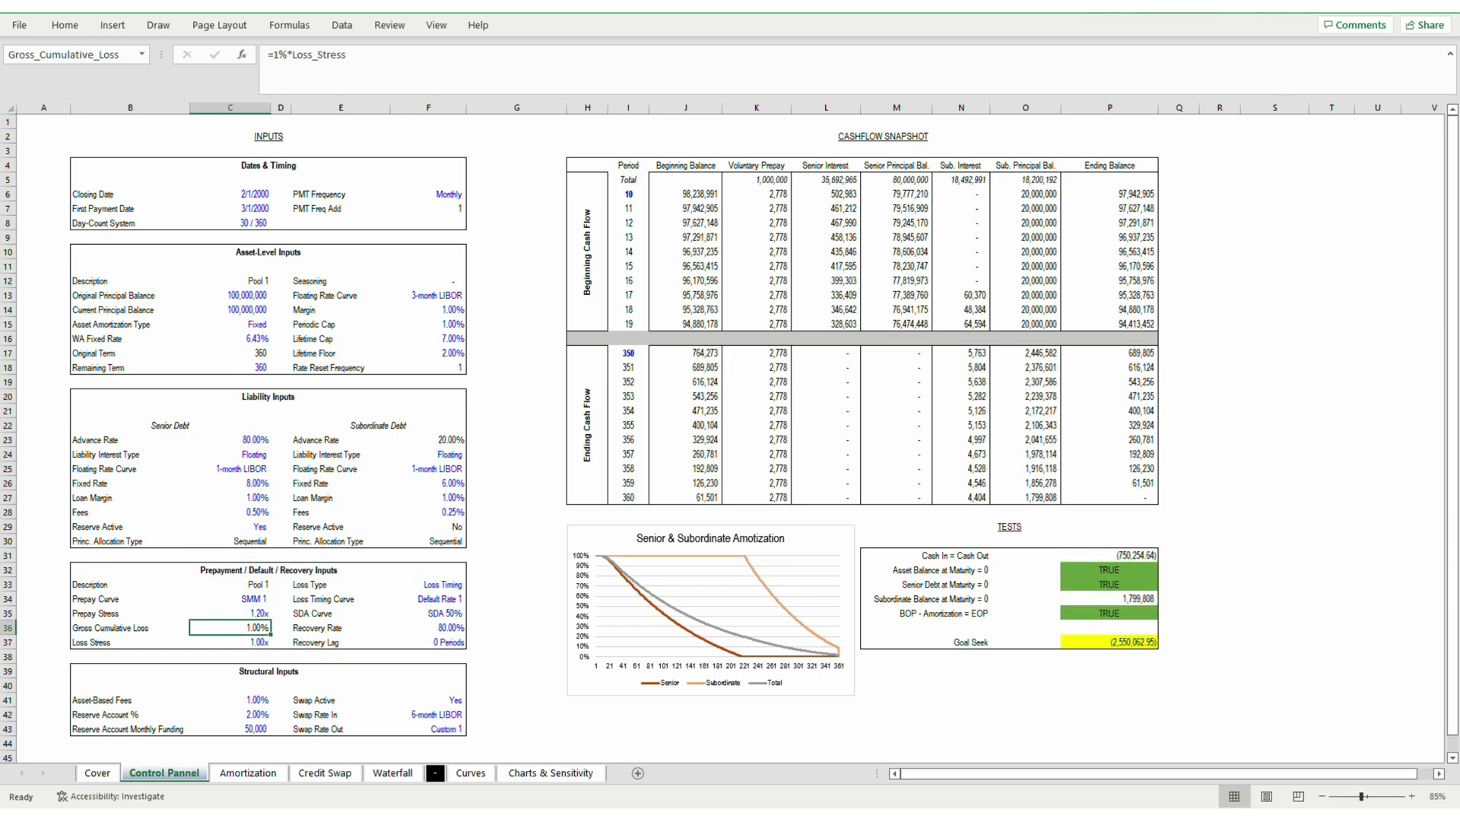
Inspect the Senior Interest snapshot total, comparing results with and without the 1.20x prepay stress.
{"action": "key", "text": "Right"}
{"action": "key", "text": "Right"}
{"action": "key", "text": "Right"}
{"action": "key", "text": "Right"}
{"action": "key", "text": "Right"}
{"action": "key", "text": "Up"}
{"action": "key", "text": "Up"}
{"action": "key", "text": "Up"}
{"action": "key", "text": "Up"}
{"action": "key", "text": "Up"}
{"action": "key", "text": "Up"}
{"action": "key", "text": "Up"}
{"action": "key", "text": "Up"}
{"action": "key", "text": "Up"}
{"action": "key", "text": "Up"}
{"action": "key", "text": "Up"}
{"action": "key", "text": "Up"}
{"action": "key", "text": "Up"}
{"action": "key", "text": "Up"}
{"action": "key", "text": "Up"}
{"action": "key", "text": "Up"}
{"action": "key", "text": "Up"}
{"action": "key", "text": "Up"}
{"action": "key", "text": "Up"}
{"action": "key", "text": "Up"}
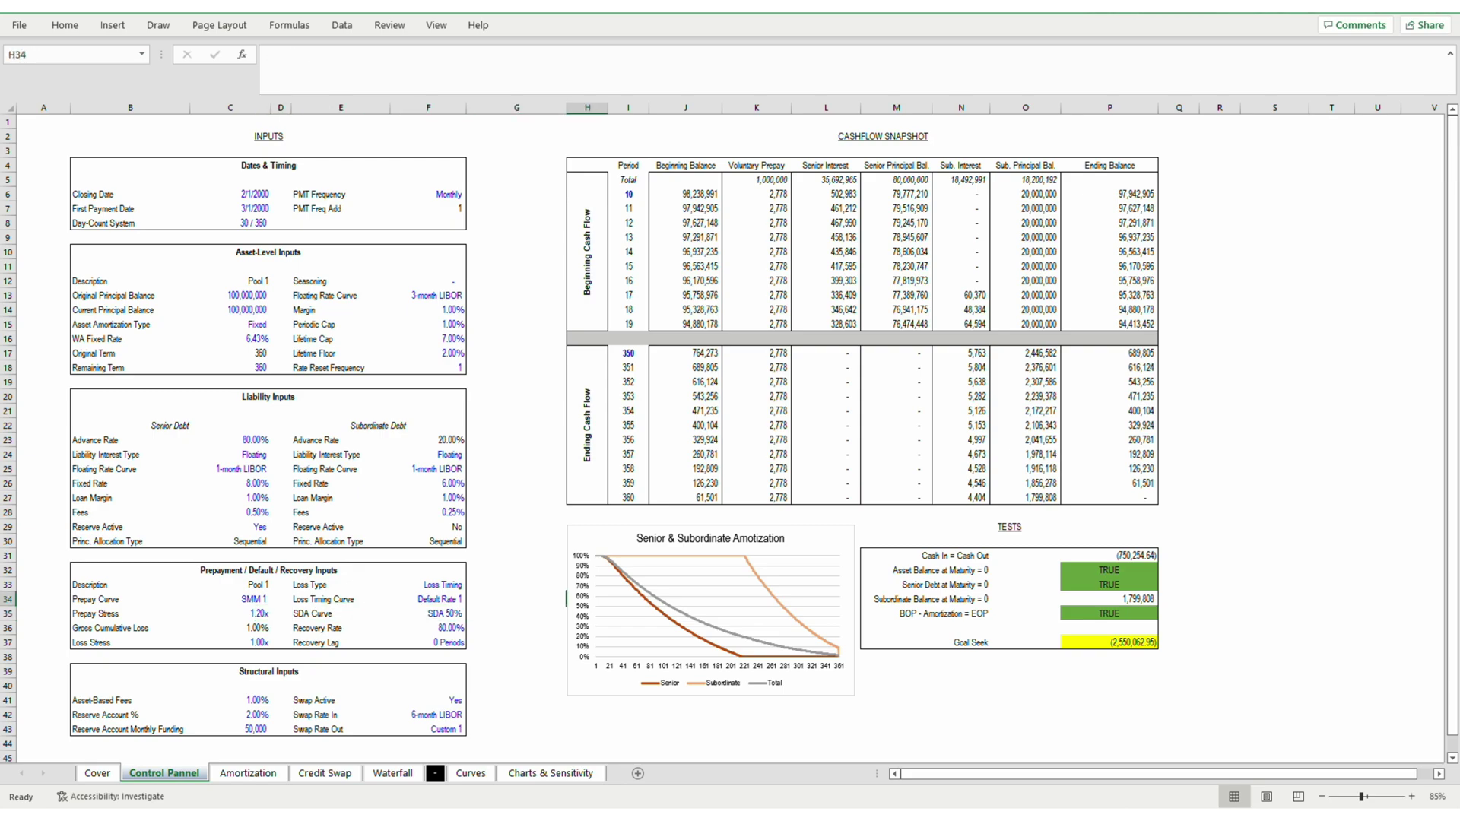
{"action": "key", "text": "Right"}
{"action": "key", "text": "Down"}
{"action": "key", "text": "Down"}
{"action": "key", "text": "Down"}
{"action": "key", "text": "Right"}
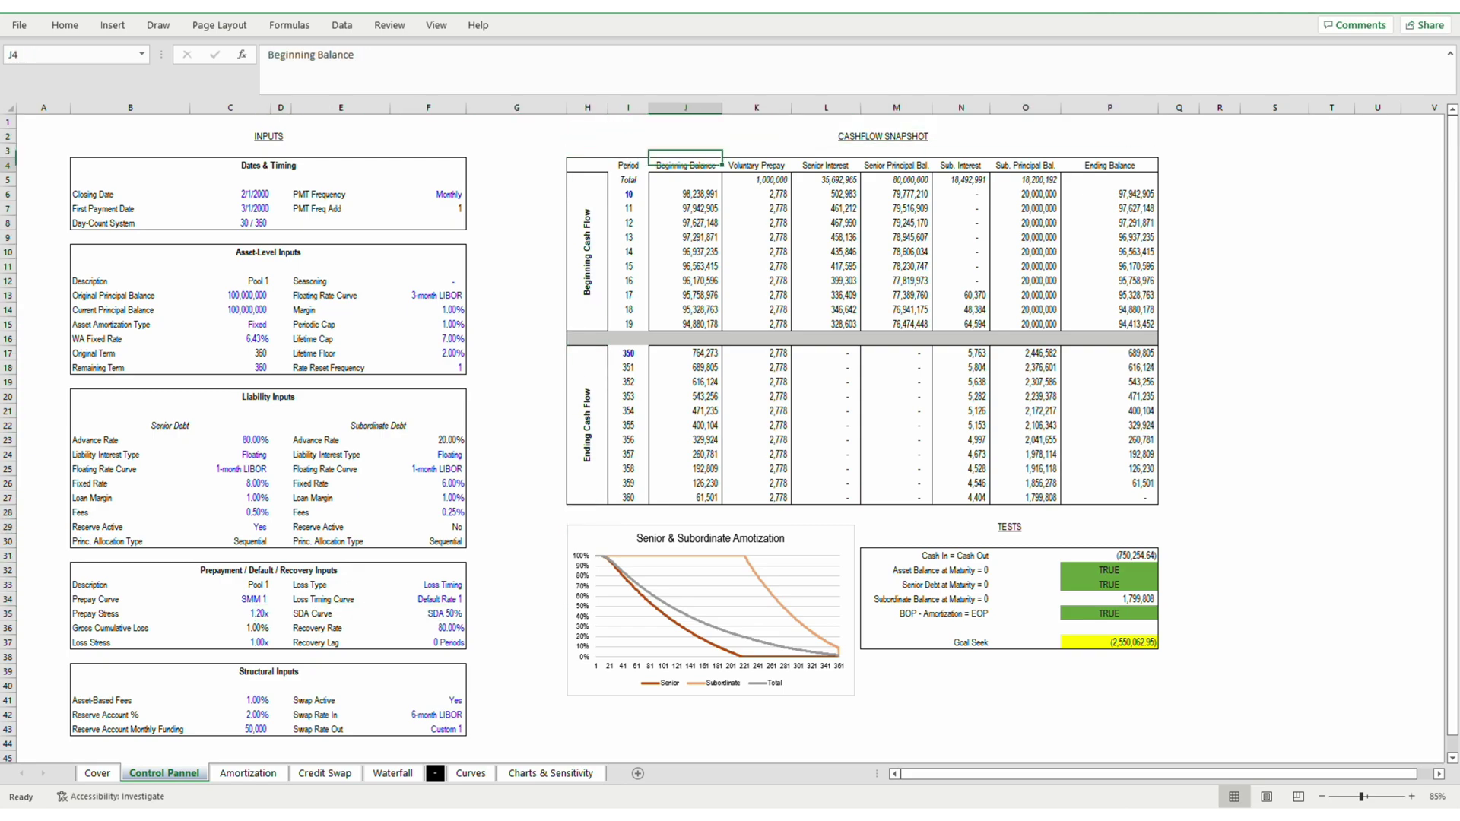
{"action": "key", "text": "Down"}
{"action": "key", "text": "Right"}
{"action": "key", "text": "Right"}
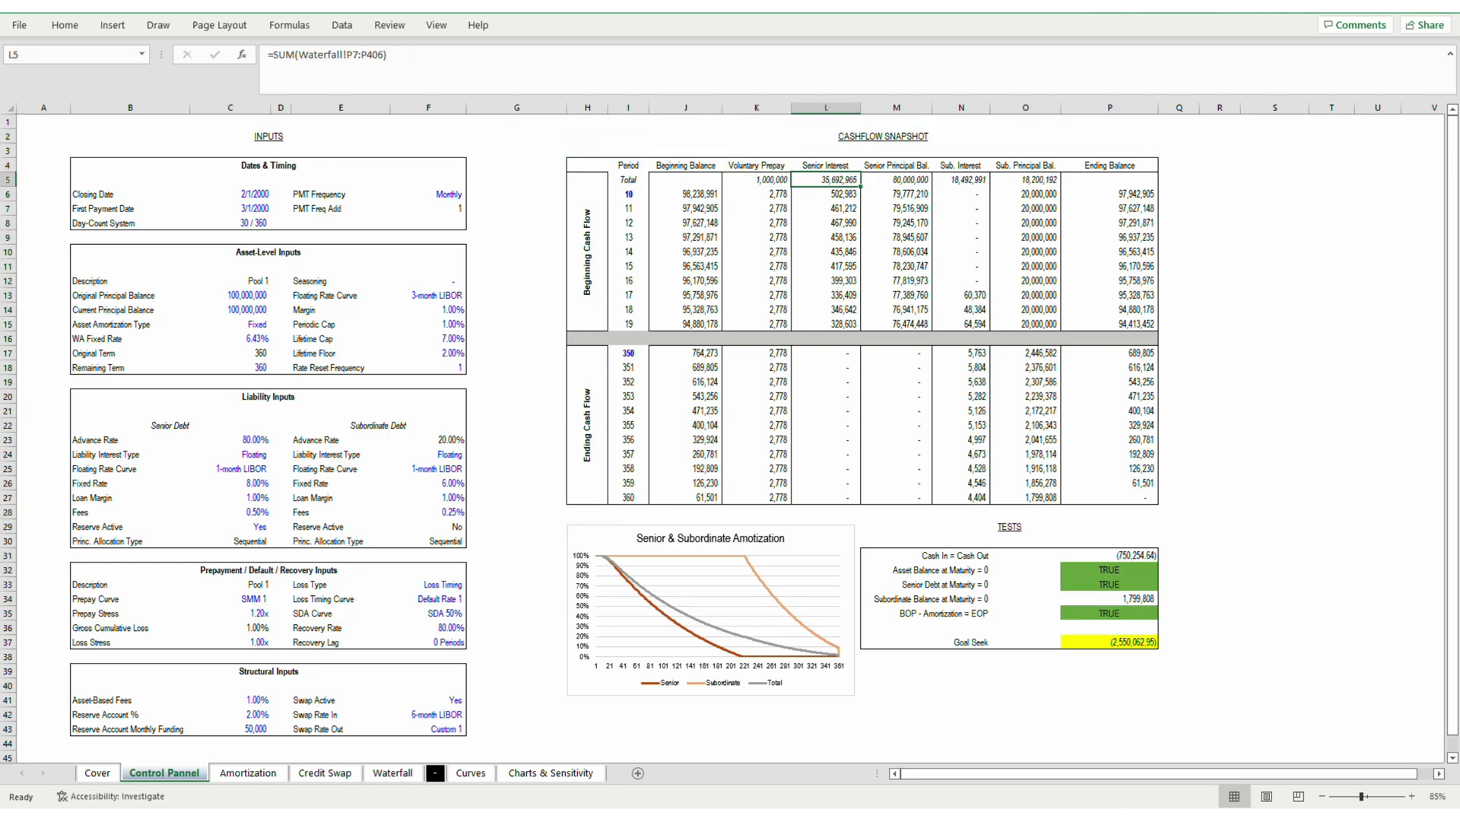
{"action": "key", "text": "ctrl+z"}
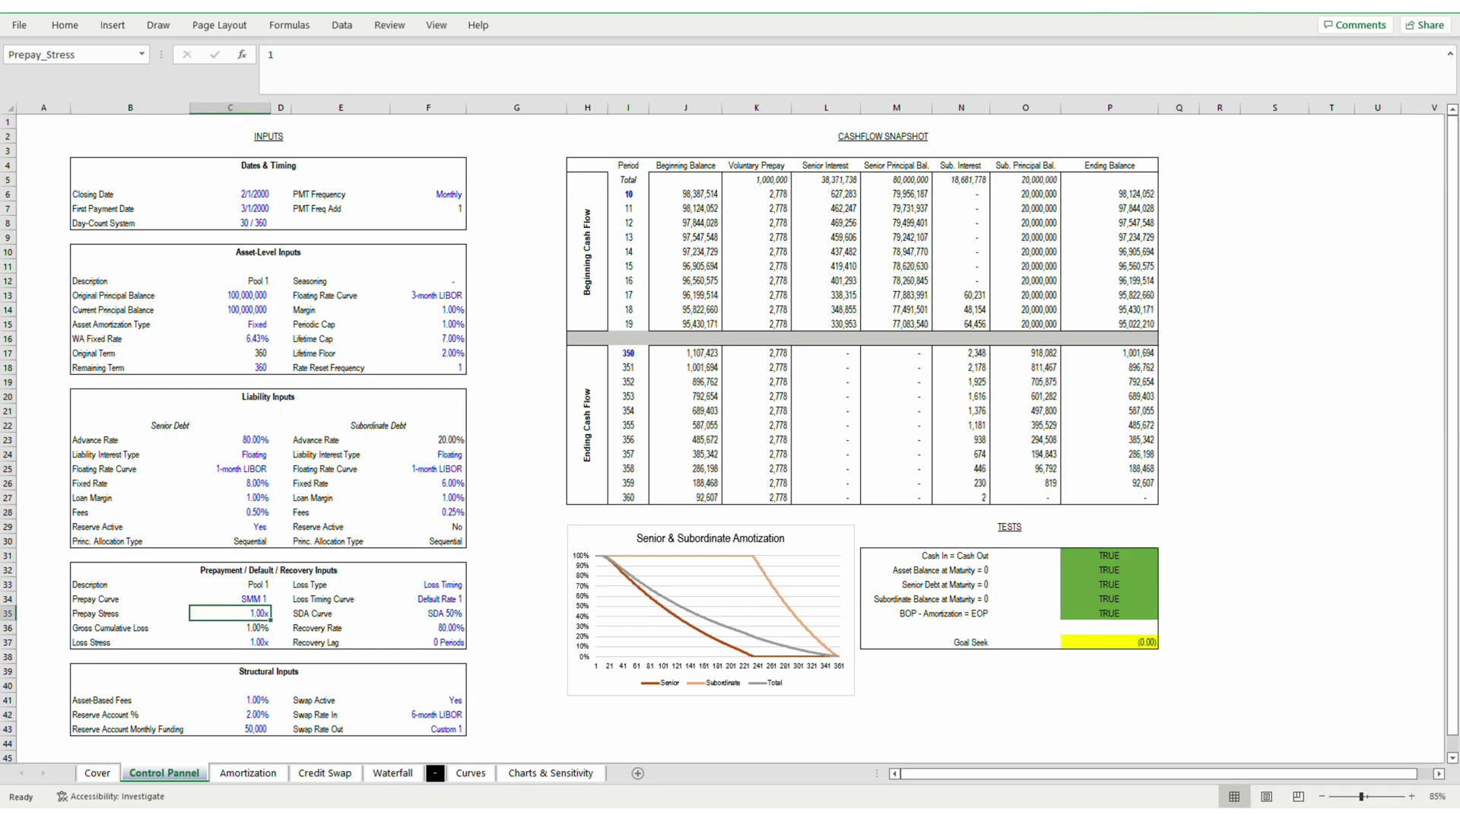
{"action": "key", "text": "ctrl+y"}
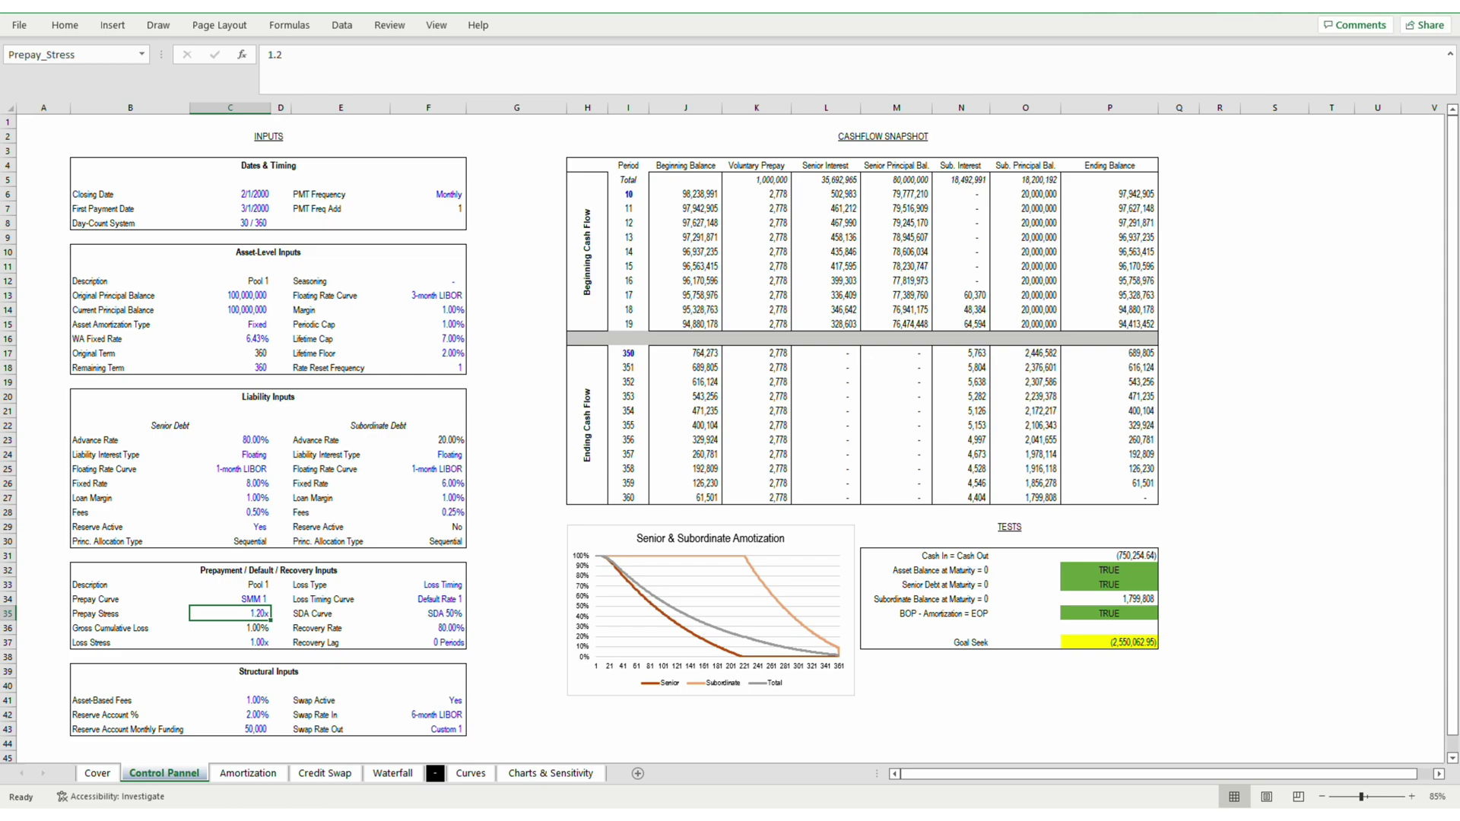
Reset prepay stress to 1.00x and set loss stress in C37 to 5.00x.
{"action": "type", "text": "1"}
{"action": "key", "text": "Return"}
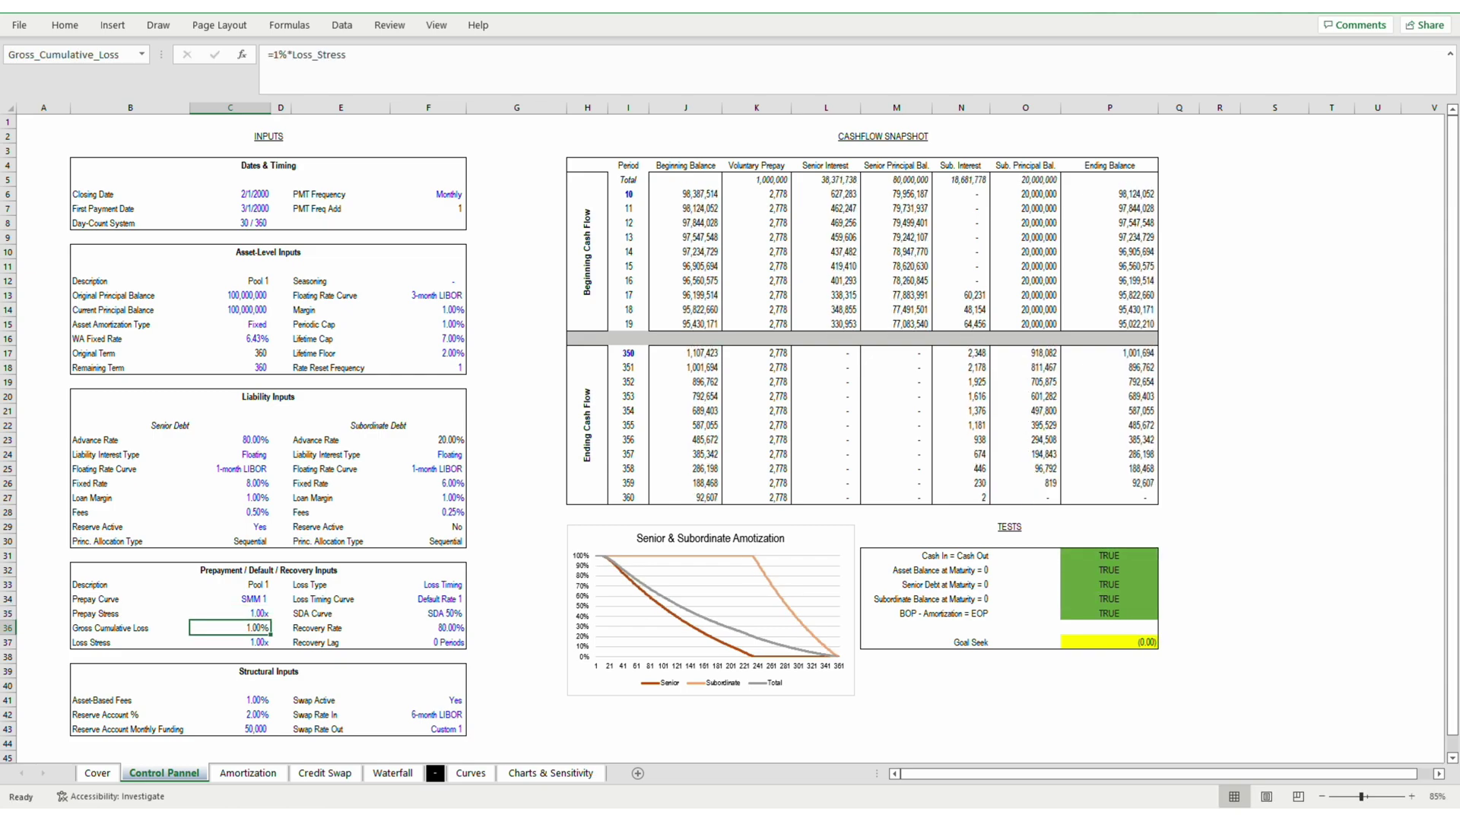
{"action": "left_click", "coordinate": [230, 642]}
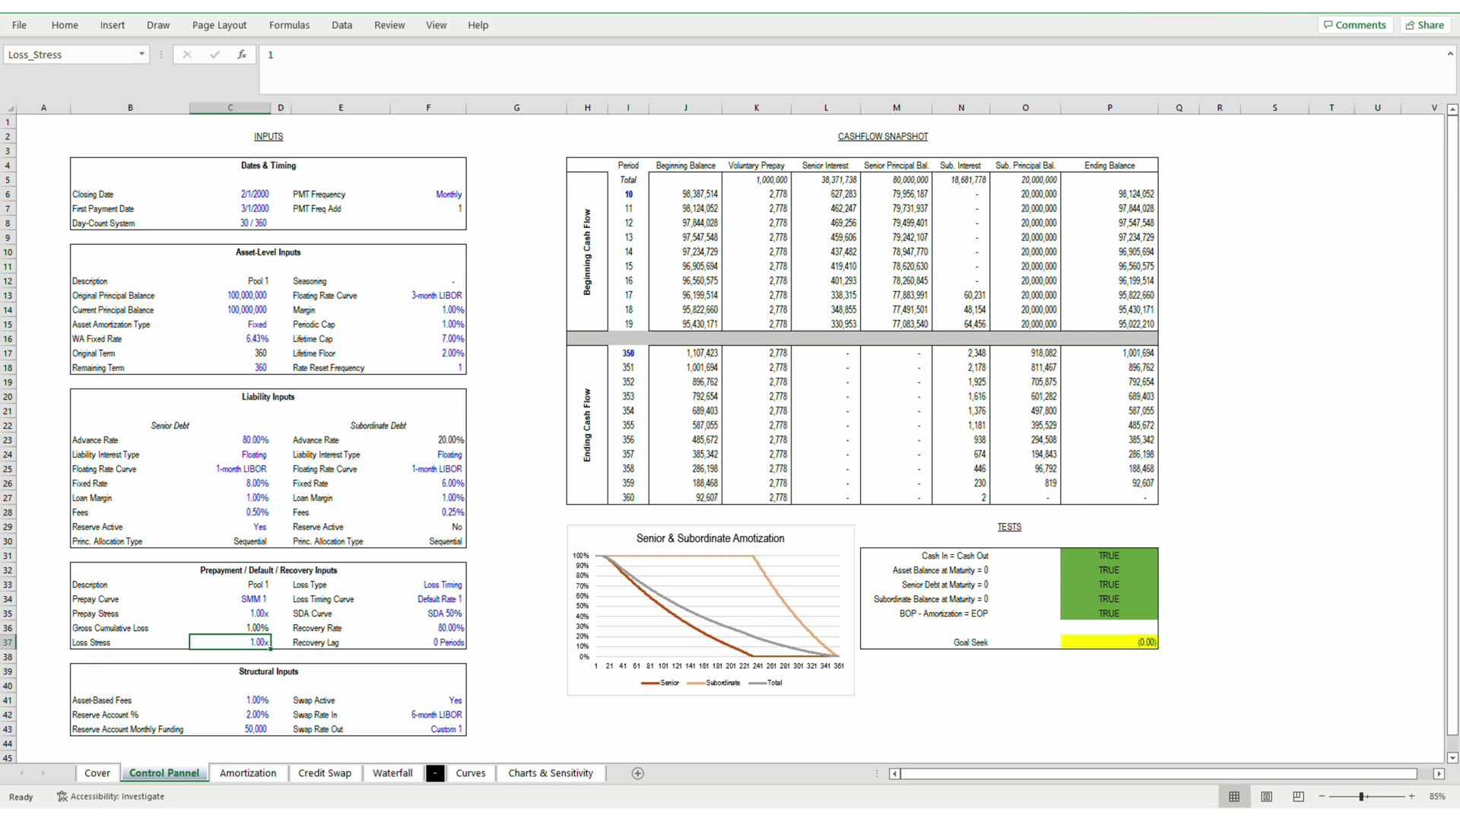
{"action": "key", "text": "Up"}
{"action": "key", "text": "Down"}
{"action": "type", "text": "5"}
{"action": "key", "text": "Return"}
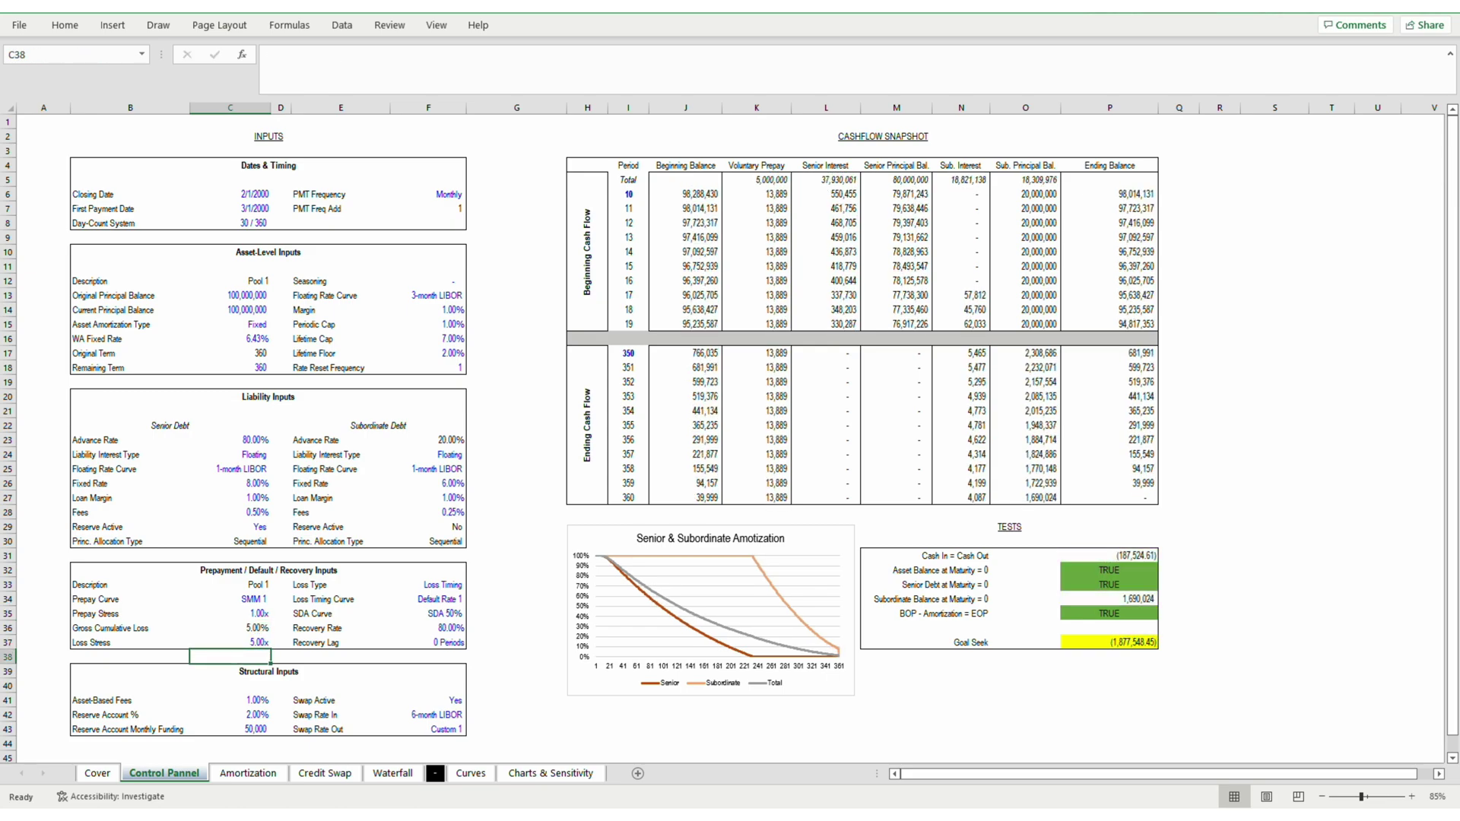
Review the Cash In = Cash Out test and Senior Principal and Interest snapshot formulas.
{"action": "left_click", "coordinate": [1199, 613]}
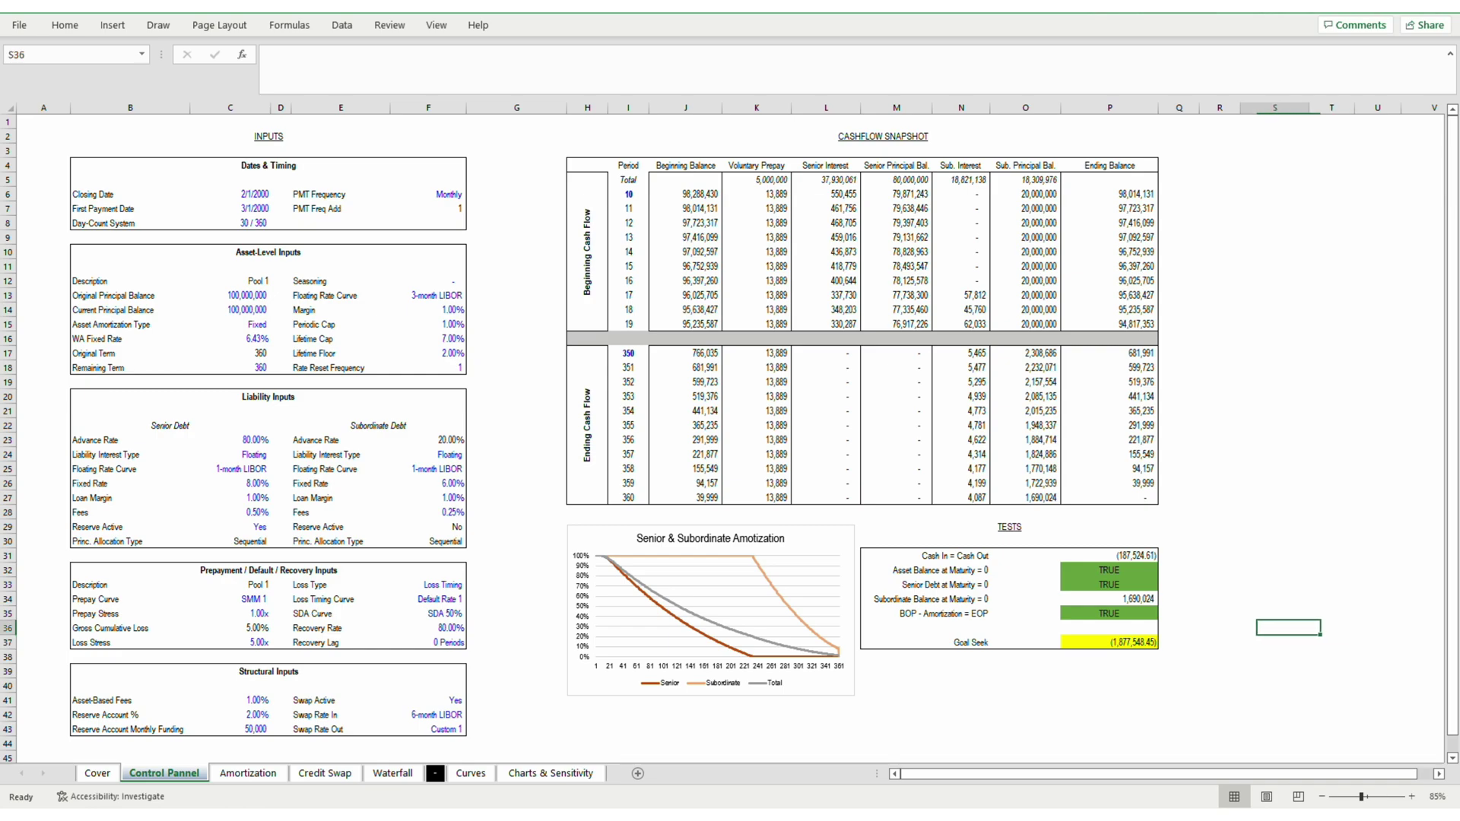
{"action": "key", "text": "Left"}
{"action": "key", "text": "Up"}
{"action": "key", "text": "Up"}
{"action": "key", "text": "Up"}
{"action": "key", "text": "Up"}
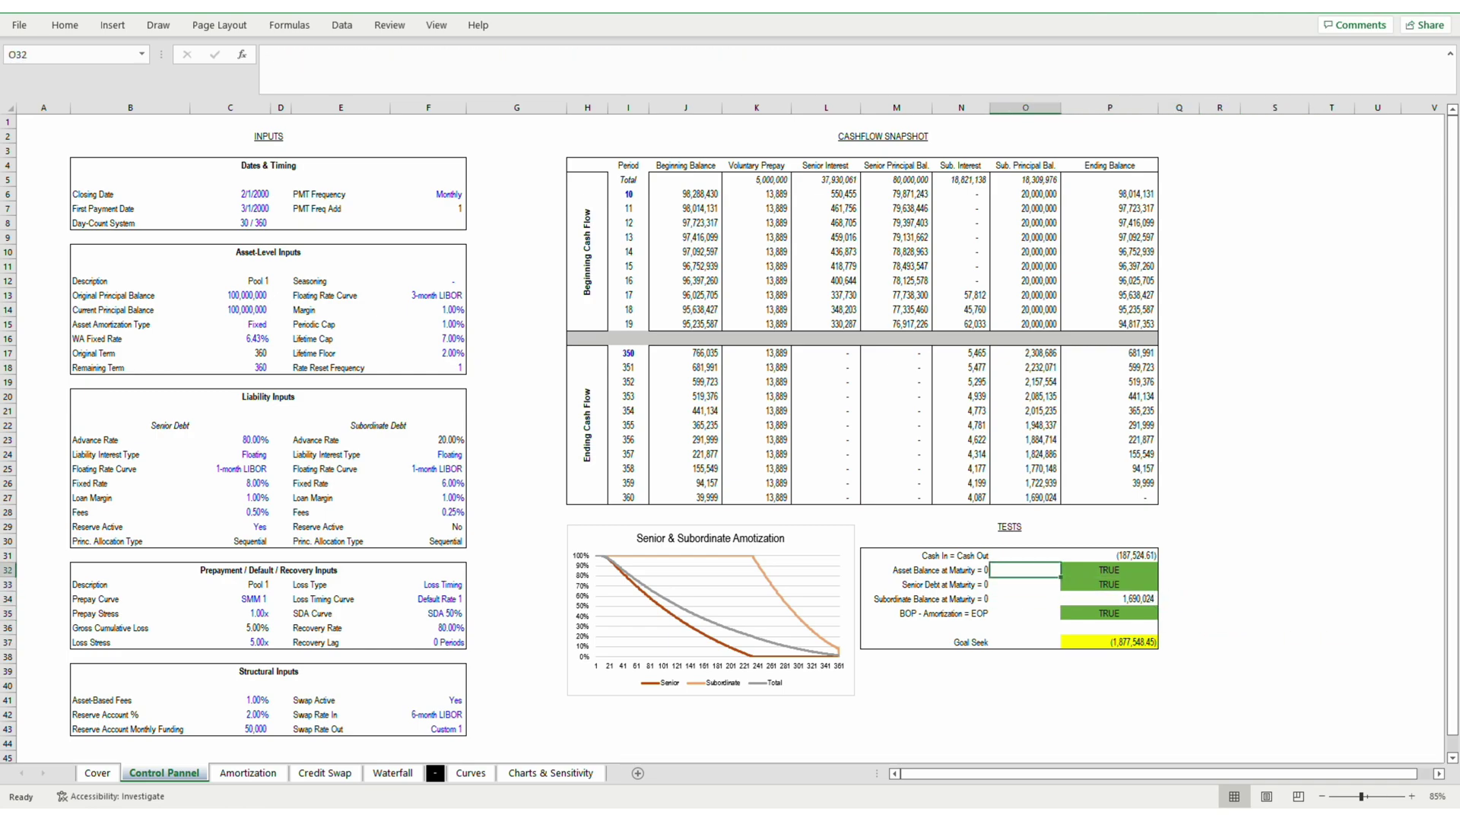
{"action": "key", "text": "Left"}
{"action": "key", "text": "Up"}
{"action": "key", "text": "Up"}
{"action": "key", "text": "Up"}
{"action": "key", "text": "Up"}
{"action": "key", "text": "Up"}
{"action": "key", "text": "Up"}
{"action": "key", "text": "Up"}
{"action": "key", "text": "Up"}
{"action": "key", "text": "Up"}
{"action": "key", "text": "Up"}
{"action": "key", "text": "Up"}
{"action": "key", "text": "Up"}
{"action": "key", "text": "Up"}
{"action": "key", "text": "Up"}
{"action": "key", "text": "Up"}
{"action": "key", "text": "Up"}
{"action": "key", "text": "Up"}
{"action": "key", "text": "Up"}
{"action": "key", "text": "Up"}
{"action": "key", "text": "Up"}
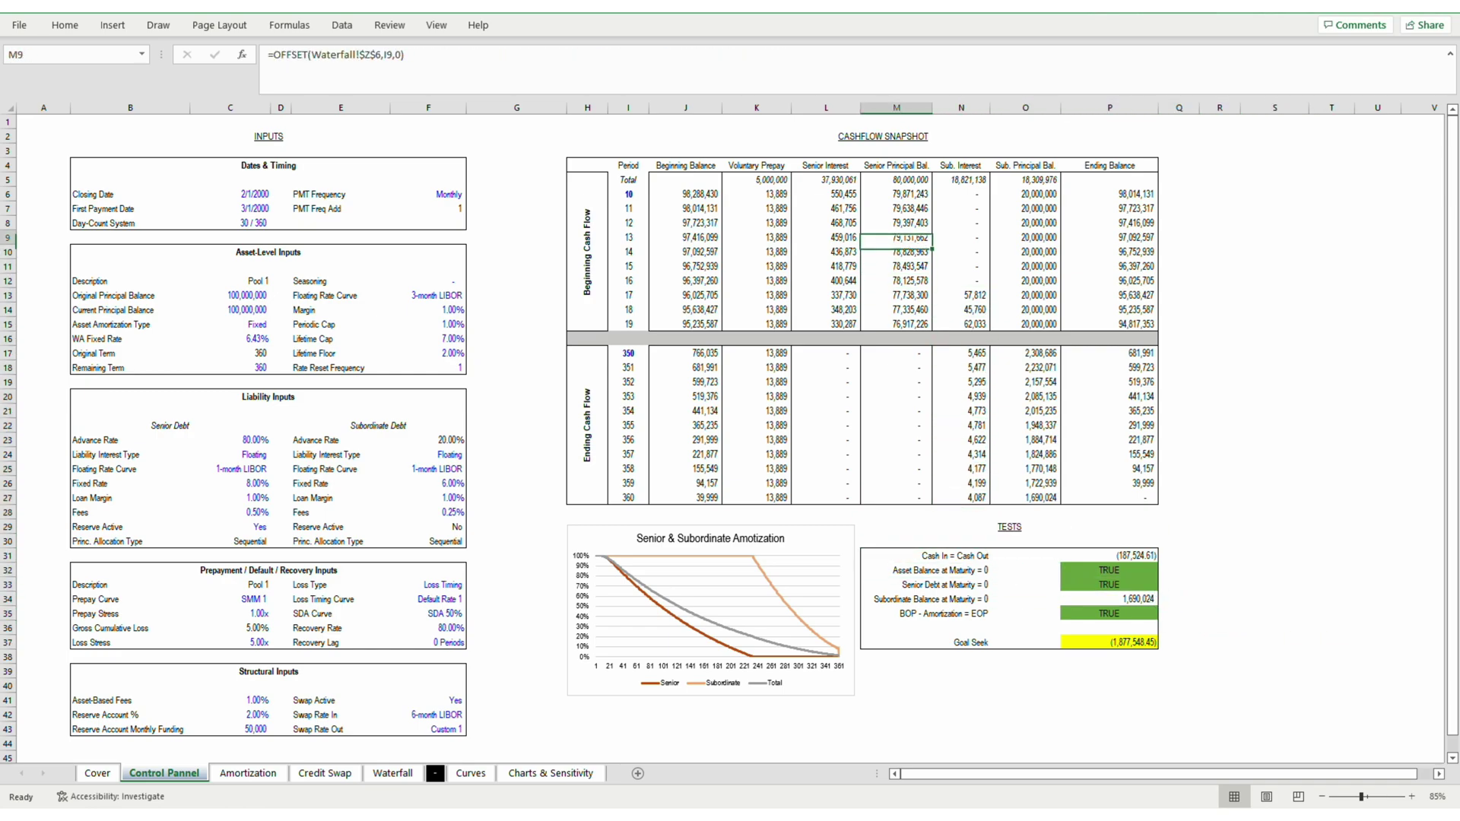
{"action": "key", "text": "Up"}
{"action": "key", "text": "Left"}
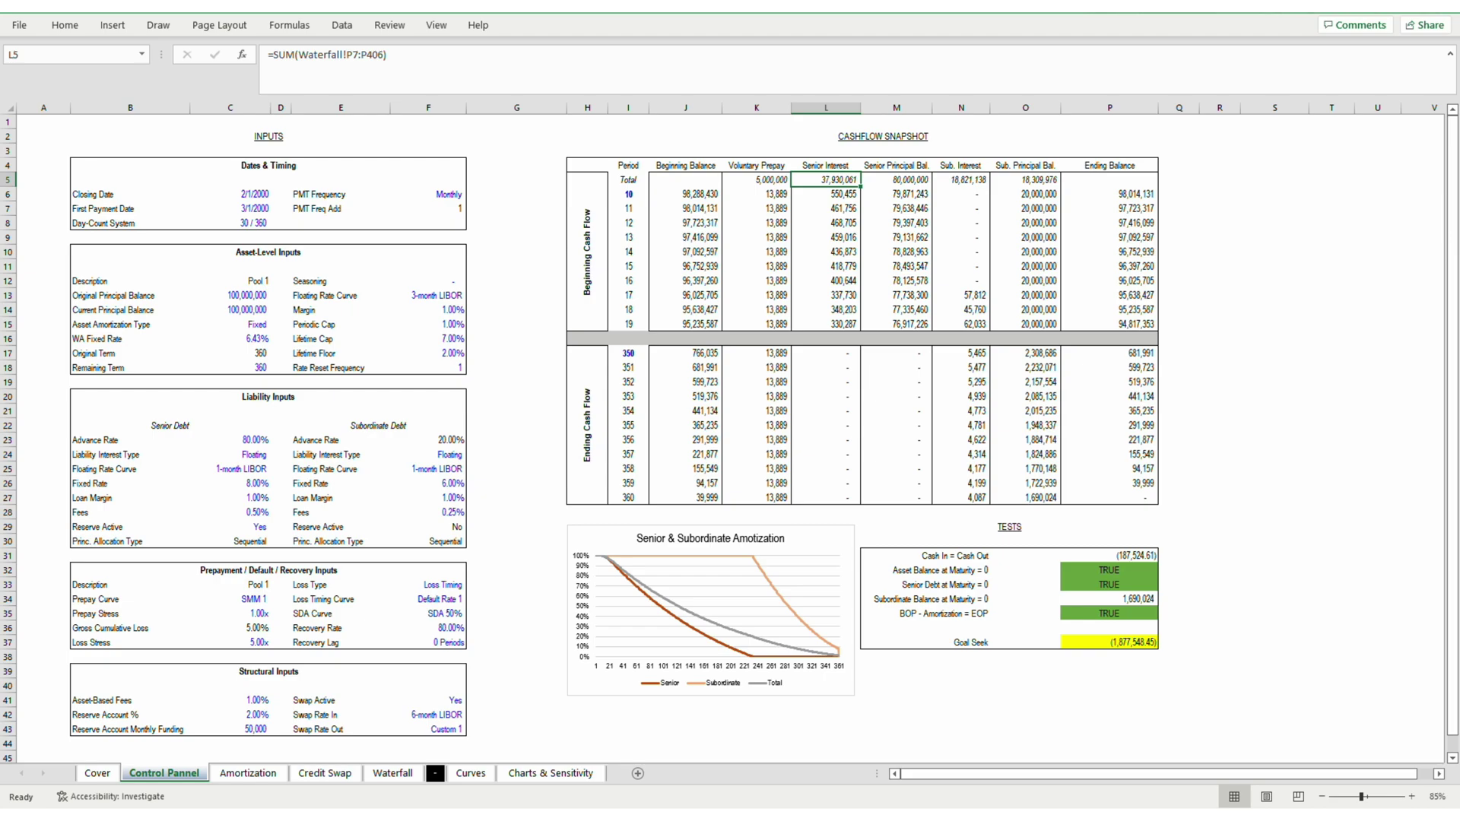
{"action": "key", "text": "Down"}
{"action": "key", "text": "Down"}
{"action": "key", "text": "Down"}
{"action": "key", "text": "Down"}
{"action": "key", "text": "Down"}
{"action": "key", "text": "Down"}
{"action": "key", "text": "Down"}
{"action": "key", "text": "Down"}
{"action": "key", "text": "Down"}
{"action": "key", "text": "Down"}
{"action": "key", "text": "Down"}
{"action": "key", "text": "Down"}
{"action": "key", "text": "Down"}
{"action": "key", "text": "Down"}
{"action": "key", "text": "Down"}
{"action": "key", "text": "Down"}
{"action": "key", "text": "Down"}
{"action": "key", "text": "Down"}
{"action": "key", "text": "Down"}
{"action": "key", "text": "Down"}
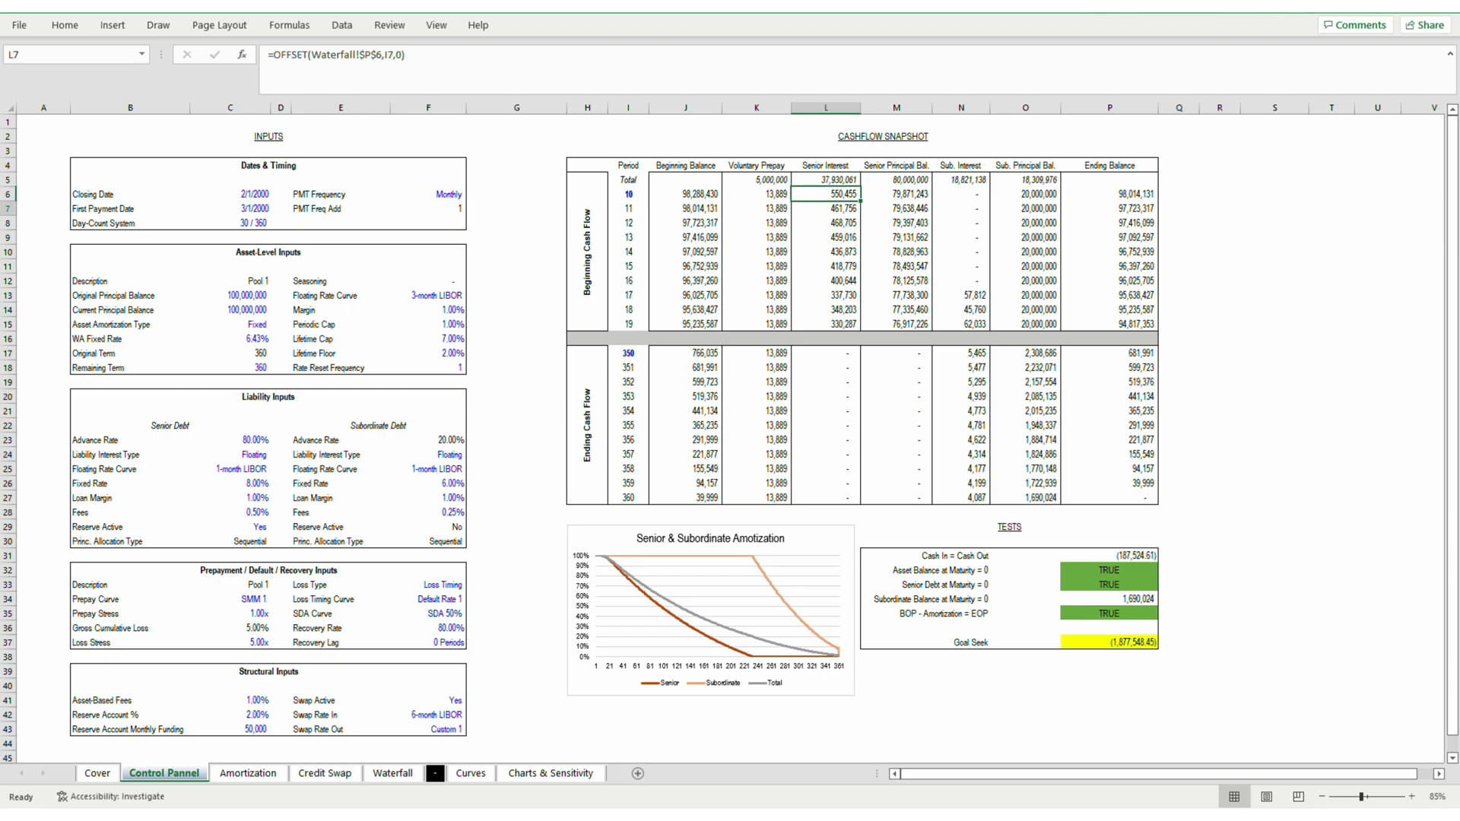
{"action": "key", "text": "Left"}
{"action": "key", "text": "Left"}
{"action": "key", "text": "Left"}
{"action": "key", "text": "Left"}
{"action": "key", "text": "Left"}
{"action": "key", "text": "Left"}
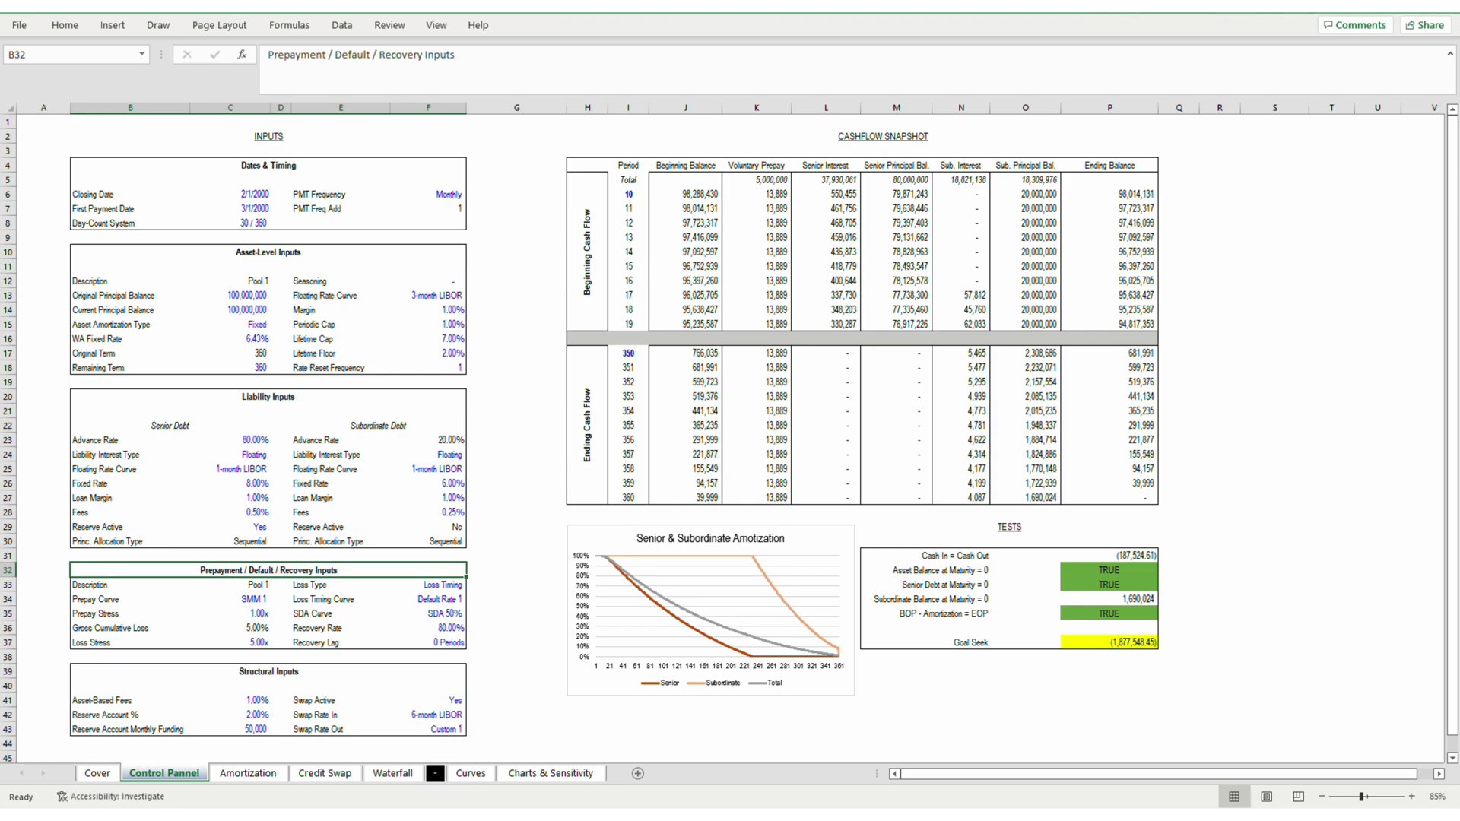
{"action": "key", "text": "Down"}
{"action": "key", "text": "Down"}
{"action": "key", "text": "Down"}
{"action": "key", "text": "Right"}
{"action": "key", "text": "Down"}
{"action": "key", "text": "Down"}
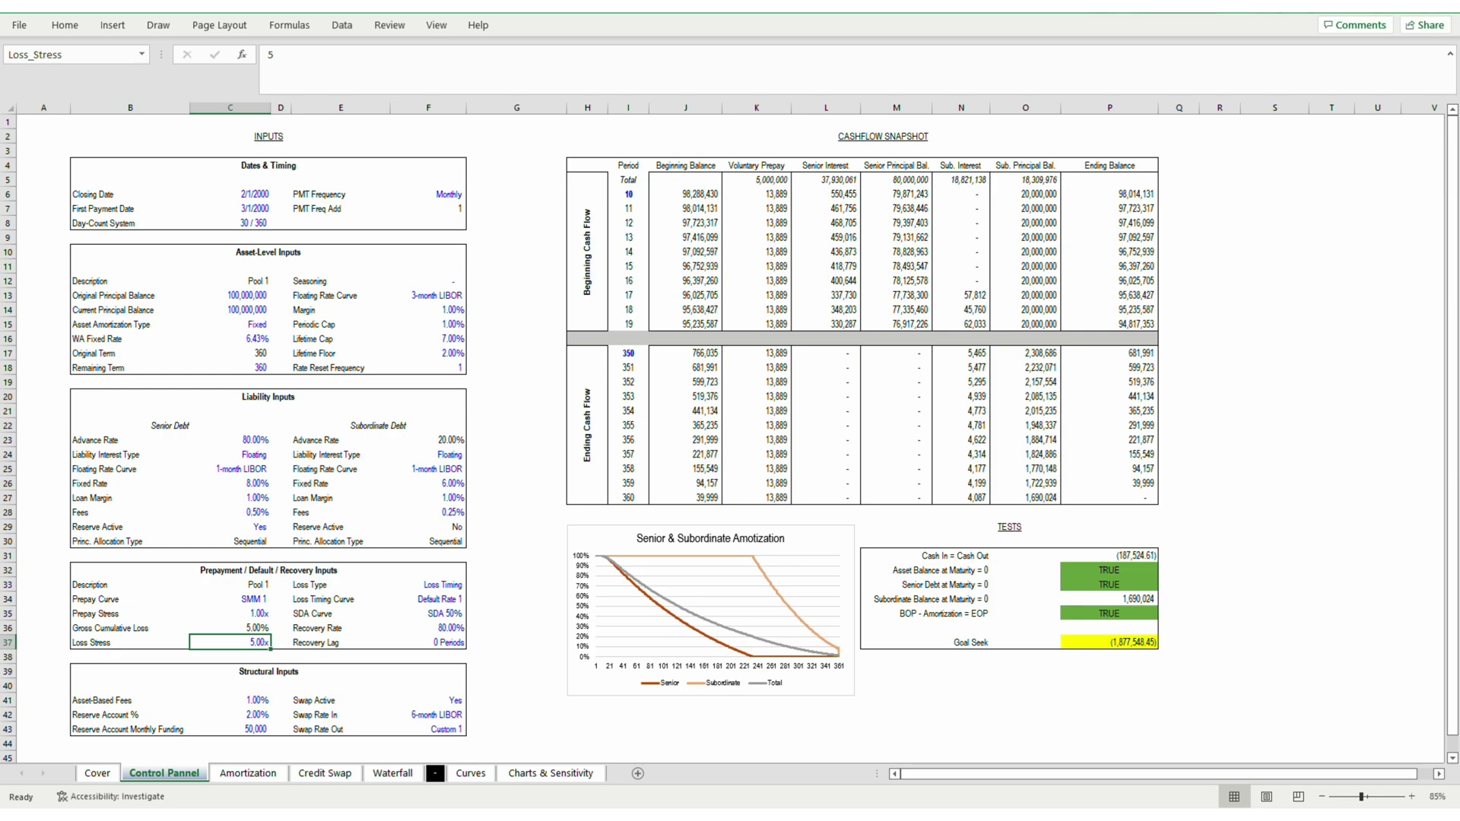
Enter 1 in Loss Stress C37 to return it to 1.00x.
{"action": "type", "text": "1"}
{"action": "key", "text": "ctrl+Return"}
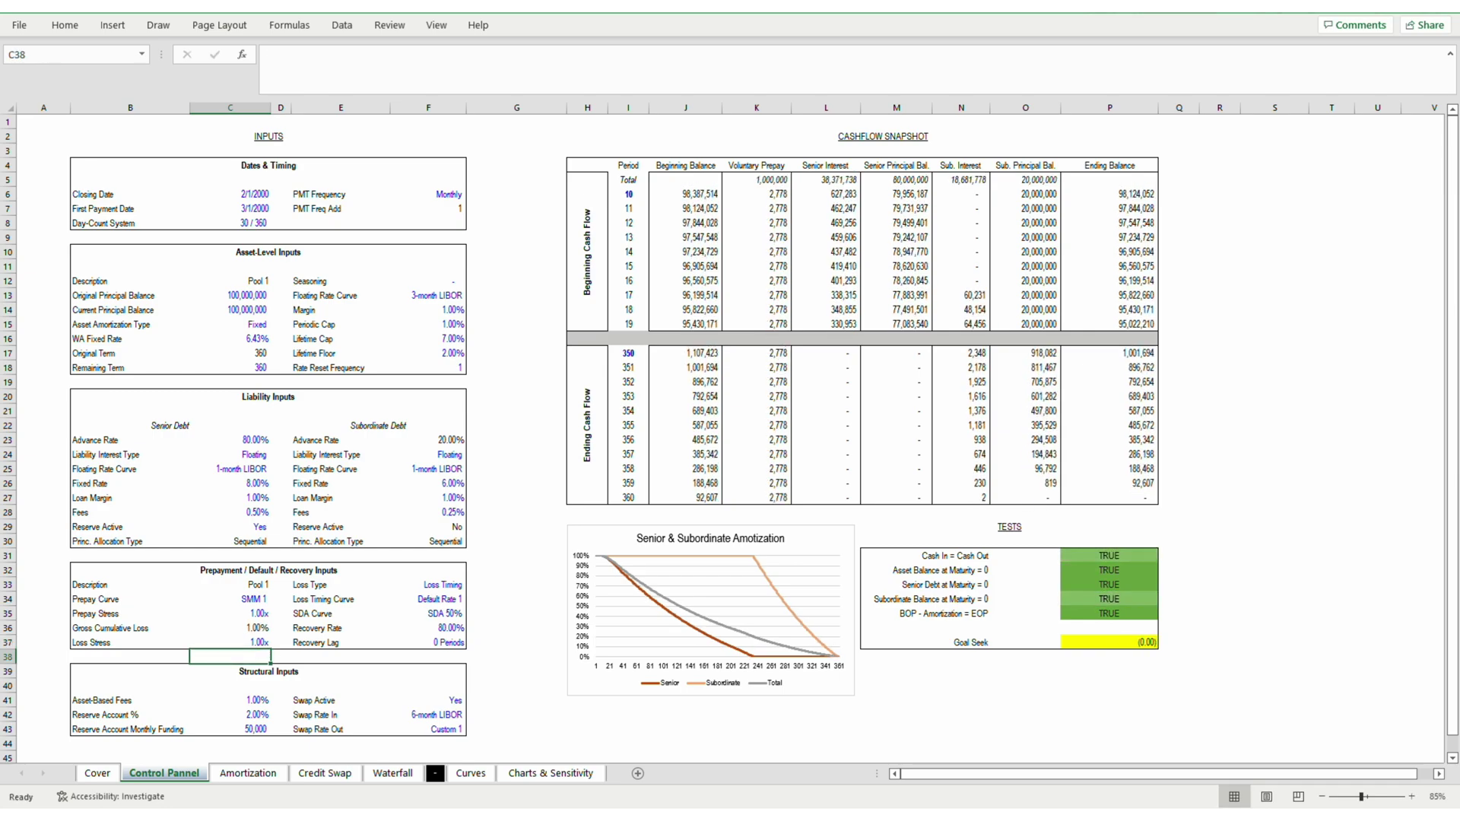